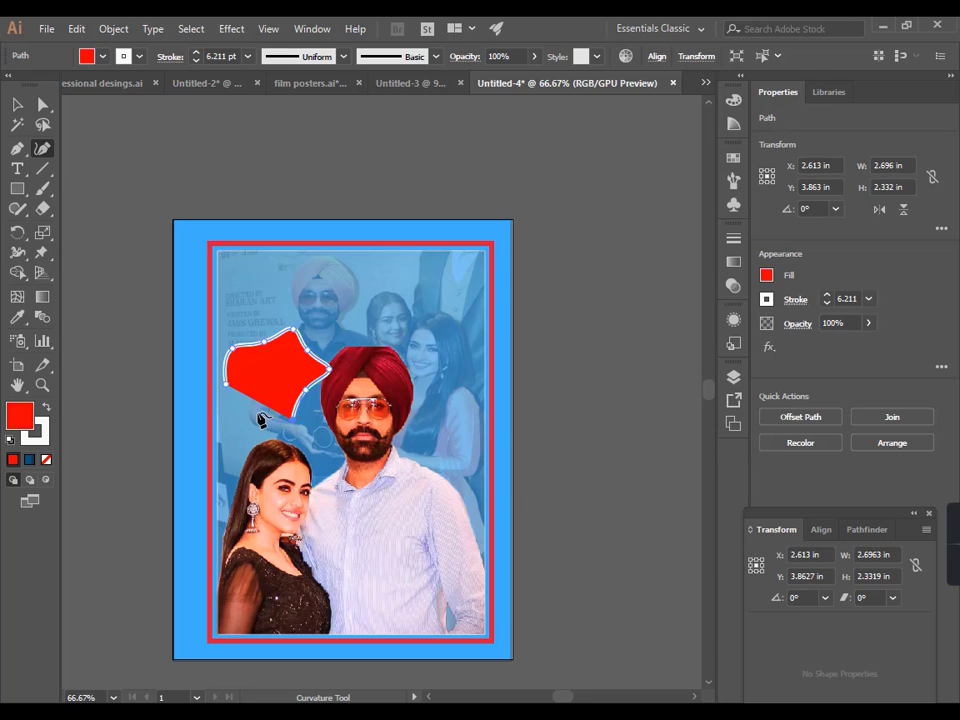
Extend the red shape's lower edge with the Curvature tool and try to close its outline, undoing the stray points.
{"action": "left_click", "coordinate": [226, 388]}
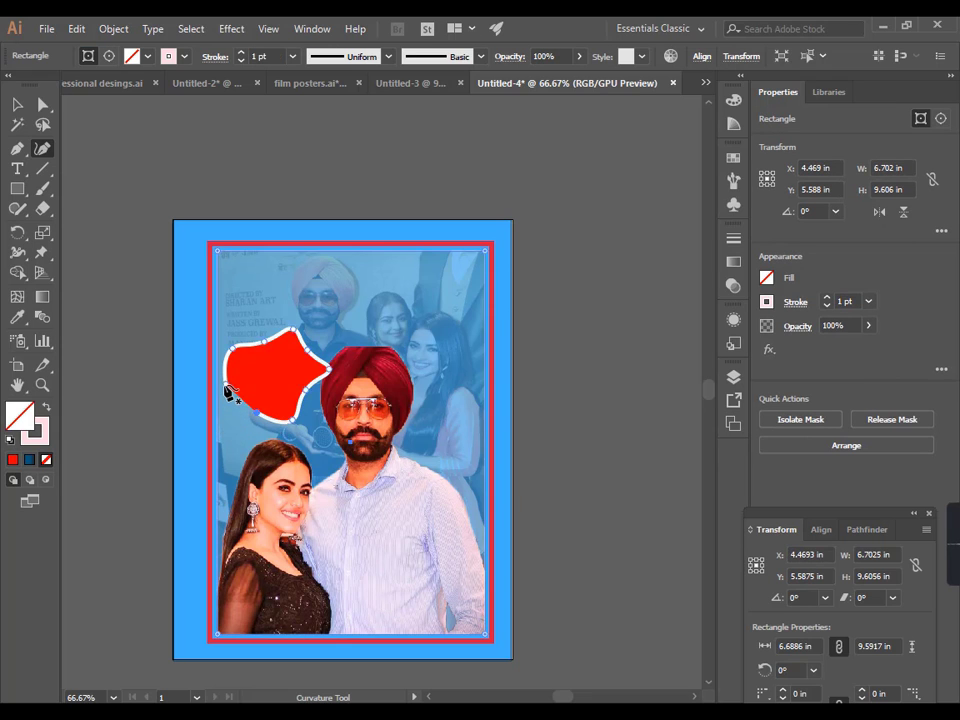
{"action": "left_click", "coordinate": [226, 388]}
{"action": "key", "text": "ctrl+z"}
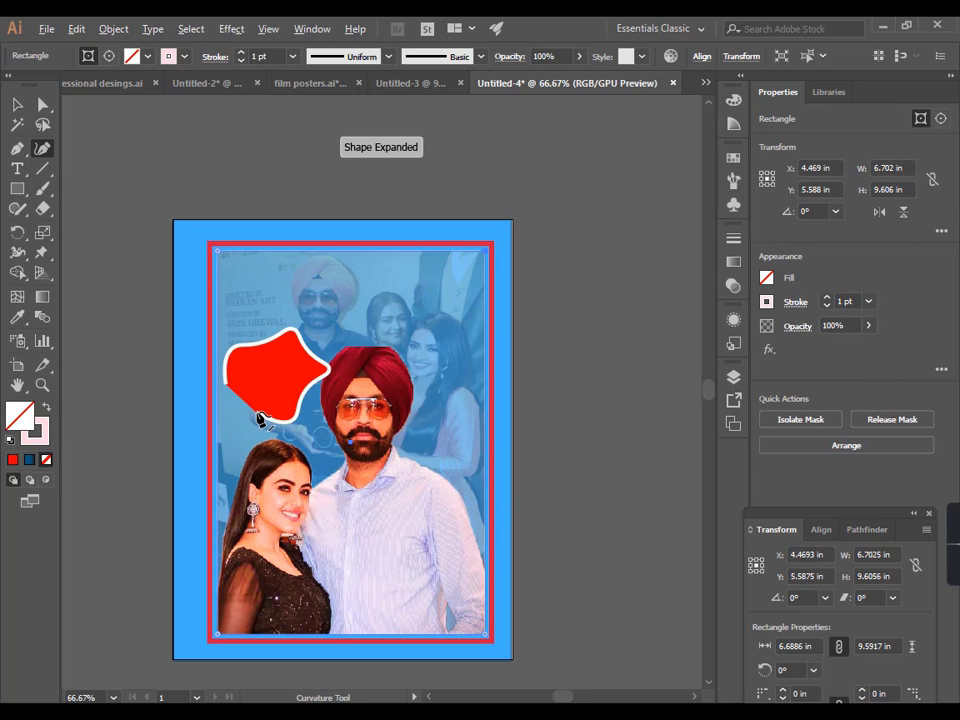
{"action": "left_click", "coordinate": [258, 418]}
{"action": "key", "text": "ctrl+z"}
Rotate the red shape to about 77.26° and move it into the space above the woman's head.
{"action": "key", "text": "v"}
{"action": "left_click", "coordinate": [290, 405]}
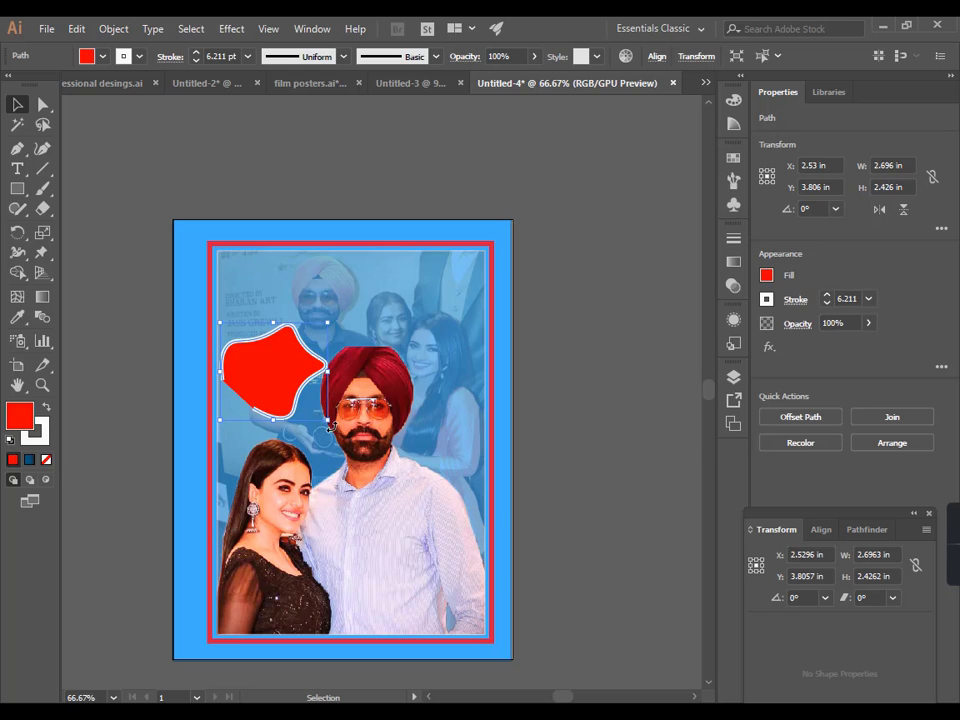
{"action": "left_click_drag", "start_coordinate": [330, 425], "coordinate": [347, 355]}
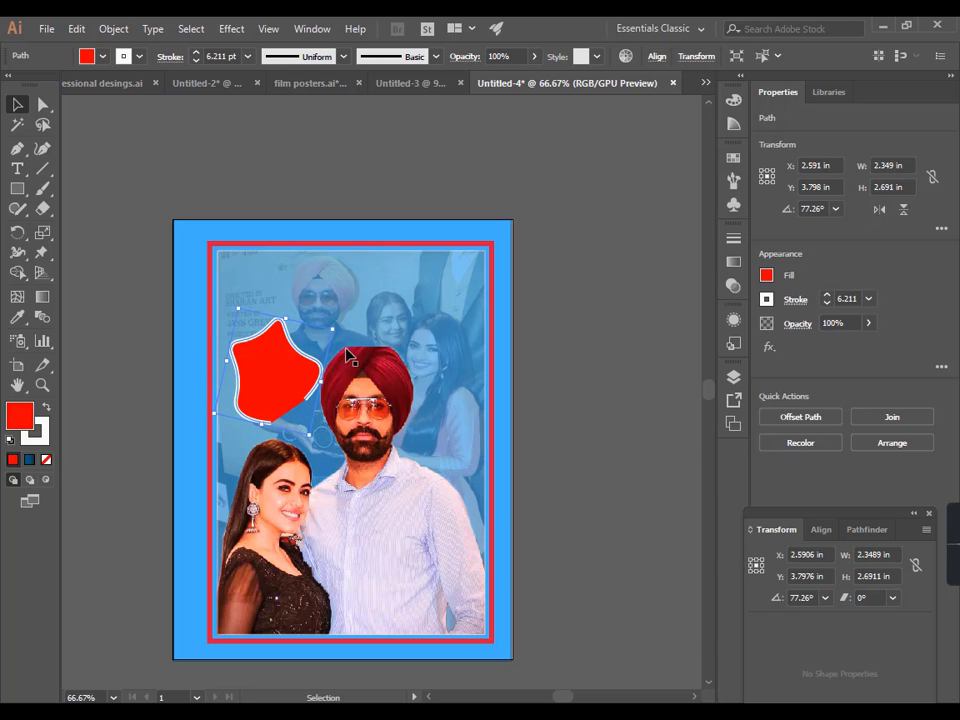
{"action": "left_click_drag", "start_coordinate": [286, 372], "coordinate": [280, 381]}
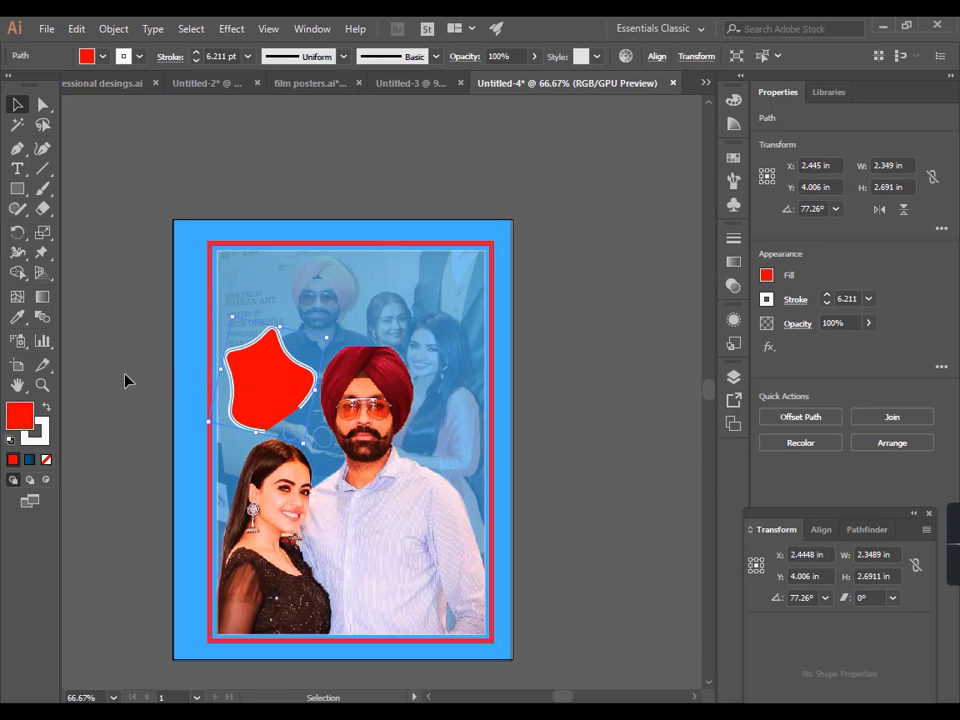
Close the open gap at the bottom of the red shape's outline with the Curvature tool and deselect it.
{"action": "left_click", "coordinate": [126, 380]}
{"action": "left_click", "coordinate": [266, 407]}
{"action": "left_click", "coordinate": [43, 149]}
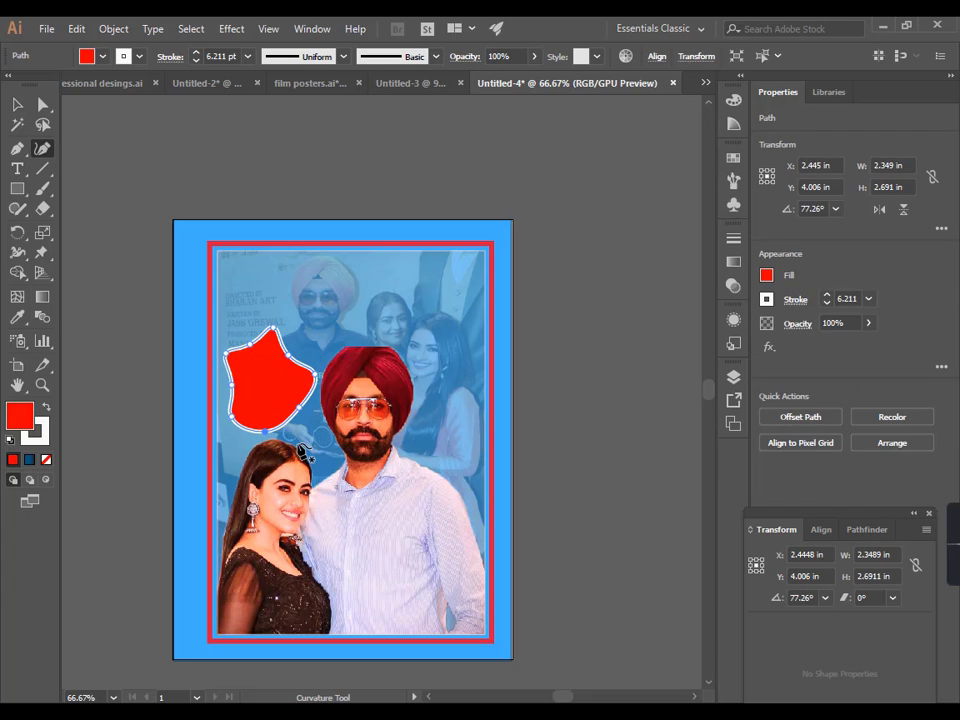
{"action": "left_click", "coordinate": [17, 106]}
{"action": "left_click", "coordinate": [107, 177]}
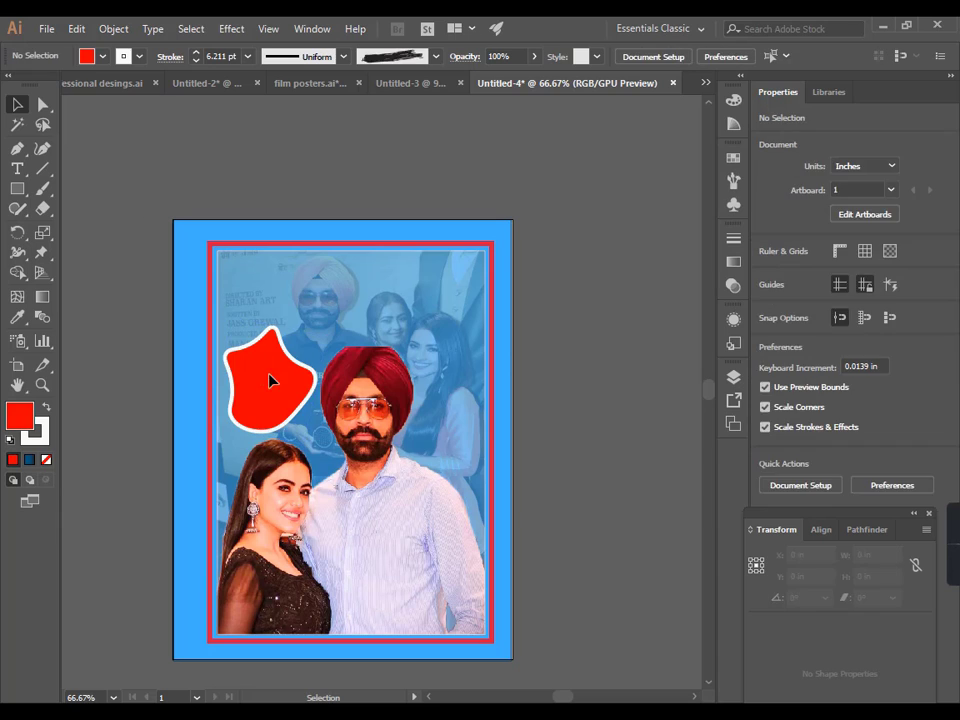
Fill the red shape with the dark red sampled from the man's turban using the Eyedropper.
{"action": "left_click", "coordinate": [303, 370]}
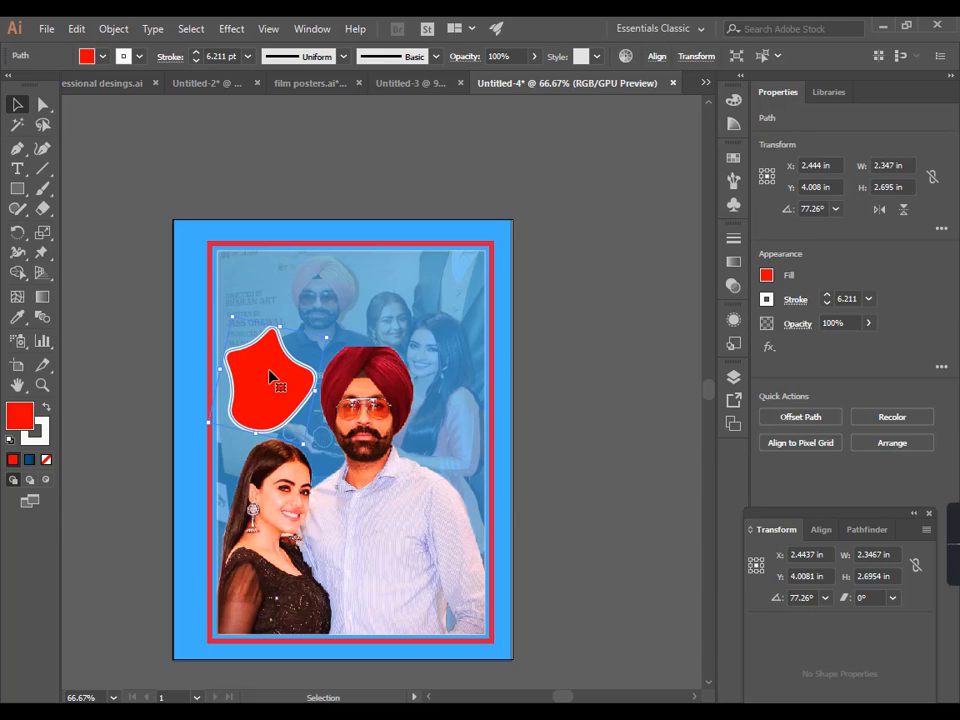
{"action": "left_click", "coordinate": [17, 318]}
{"action": "left_click", "coordinate": [352, 366]}
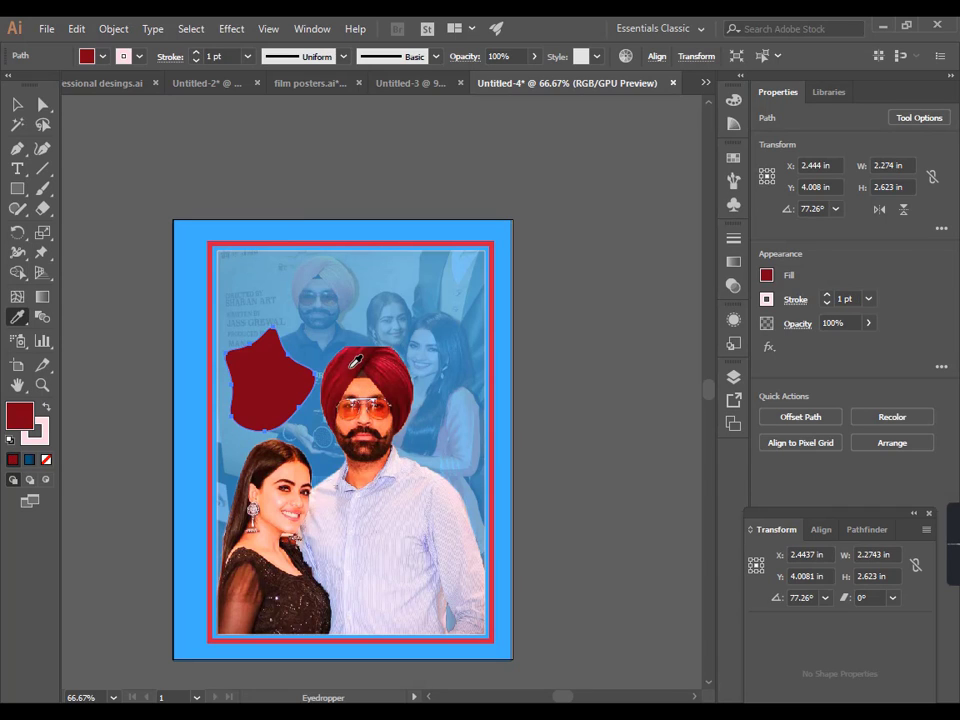
{"action": "left_click", "coordinate": [18, 104]}
{"action": "left_click", "coordinate": [219, 299]}
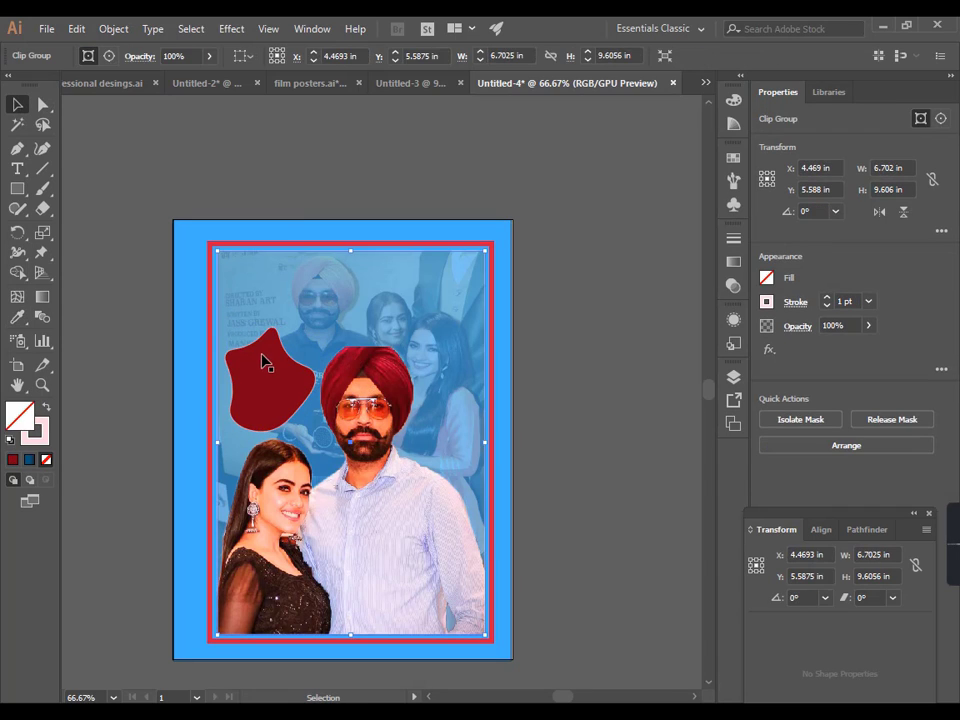
Set the dark red shape's stroke colour to near-white FCFAFA.
{"action": "left_click", "coordinate": [263, 357]}
{"action": "left_click", "coordinate": [47, 444]}
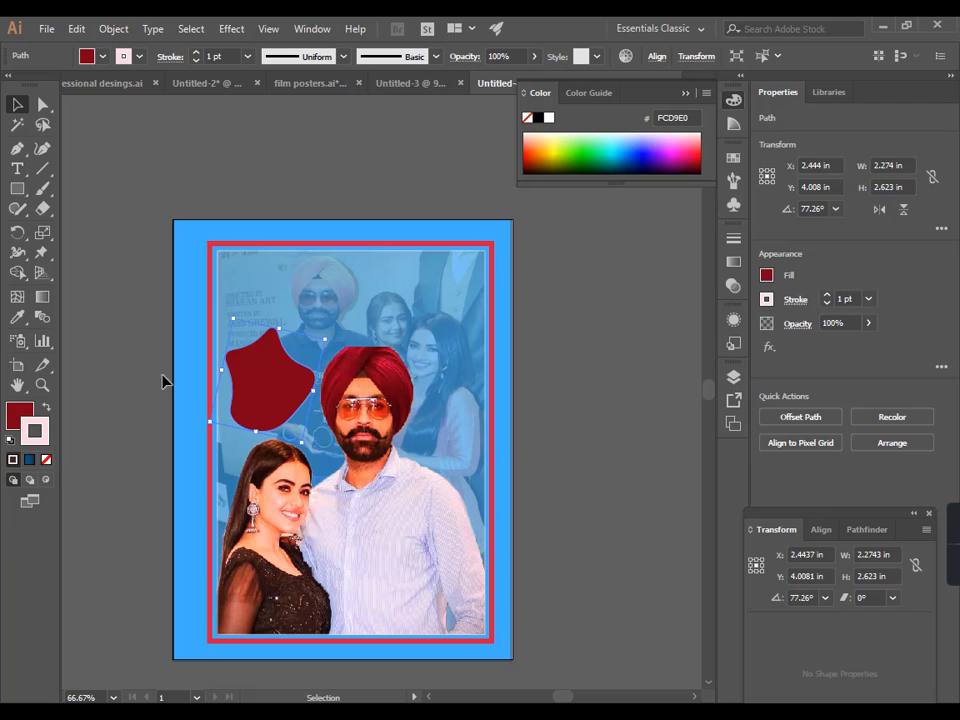
{"action": "left_click", "coordinate": [480, 260]}
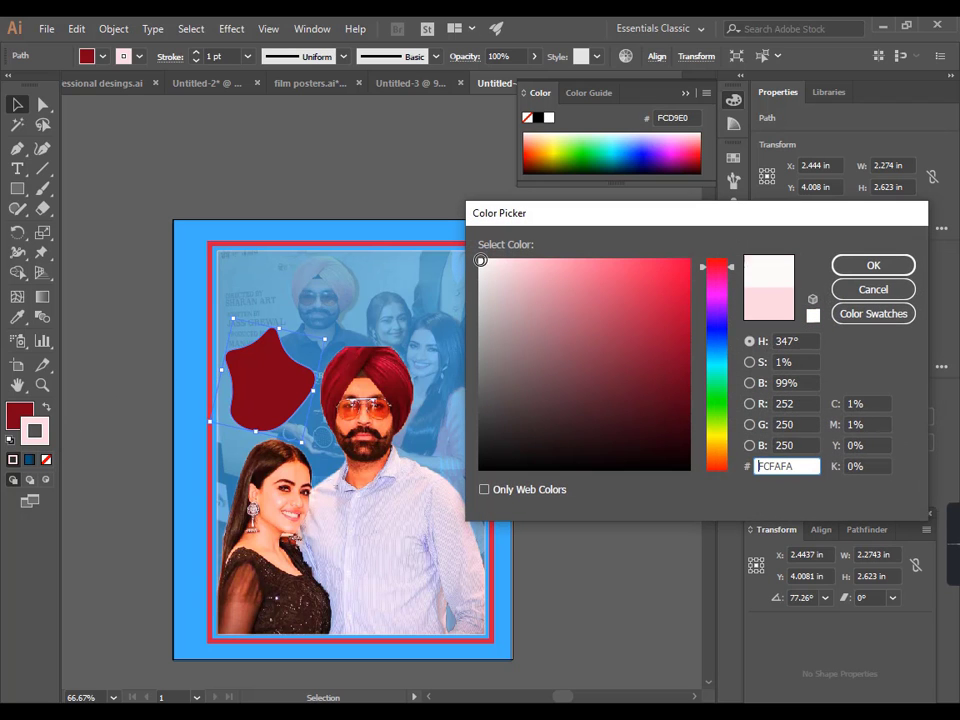
{"action": "left_click", "coordinate": [873, 265]}
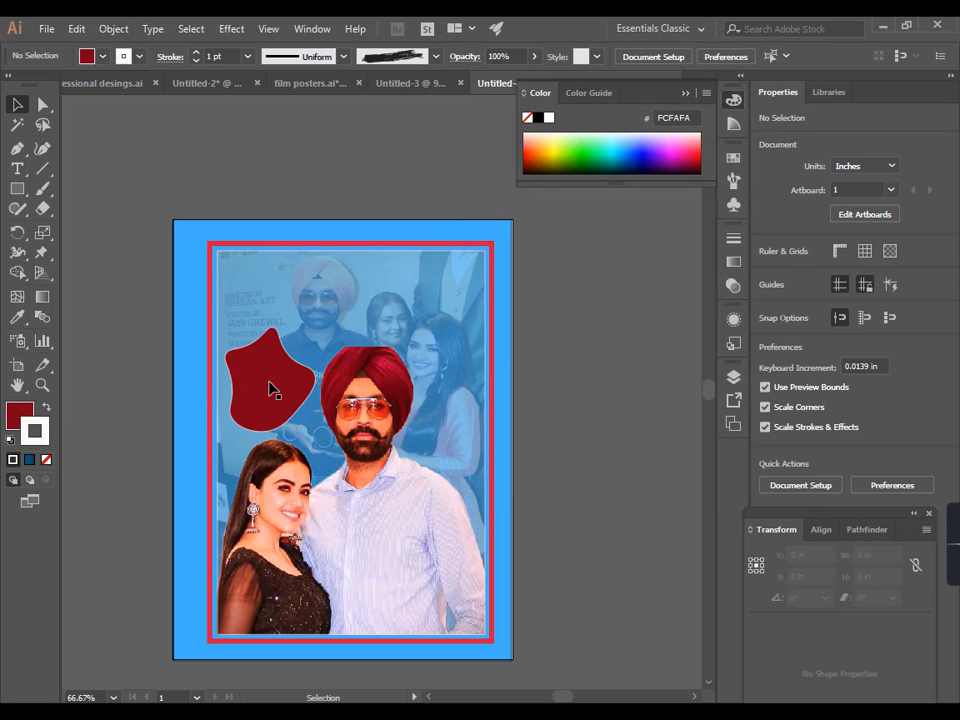
Set the dark red shape's stroke weight to 4 pt.
{"action": "left_click", "coordinate": [247, 56]}
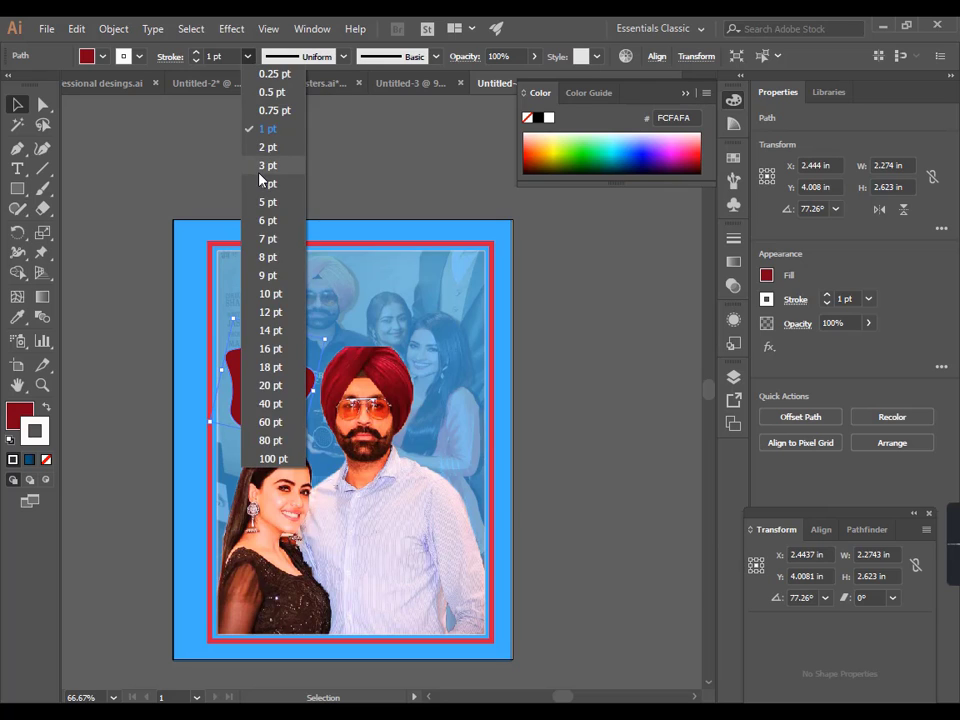
{"action": "left_click", "coordinate": [263, 165]}
{"action": "left_click", "coordinate": [247, 56]}
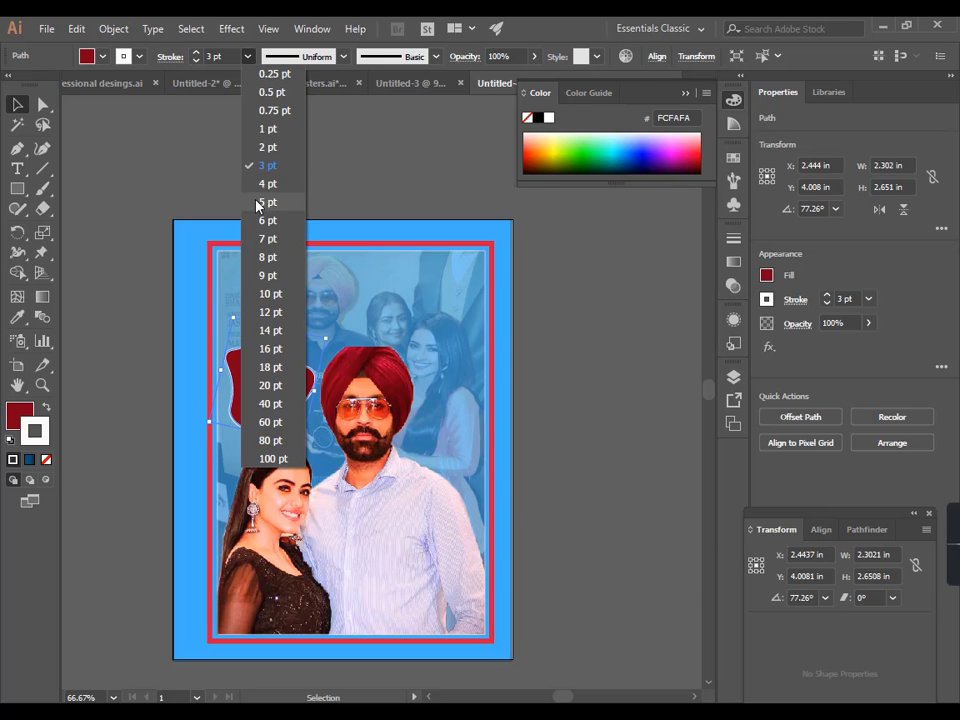
{"action": "left_click", "coordinate": [260, 184]}
{"action": "left_click", "coordinate": [259, 191]}
{"action": "left_click", "coordinate": [262, 393]}
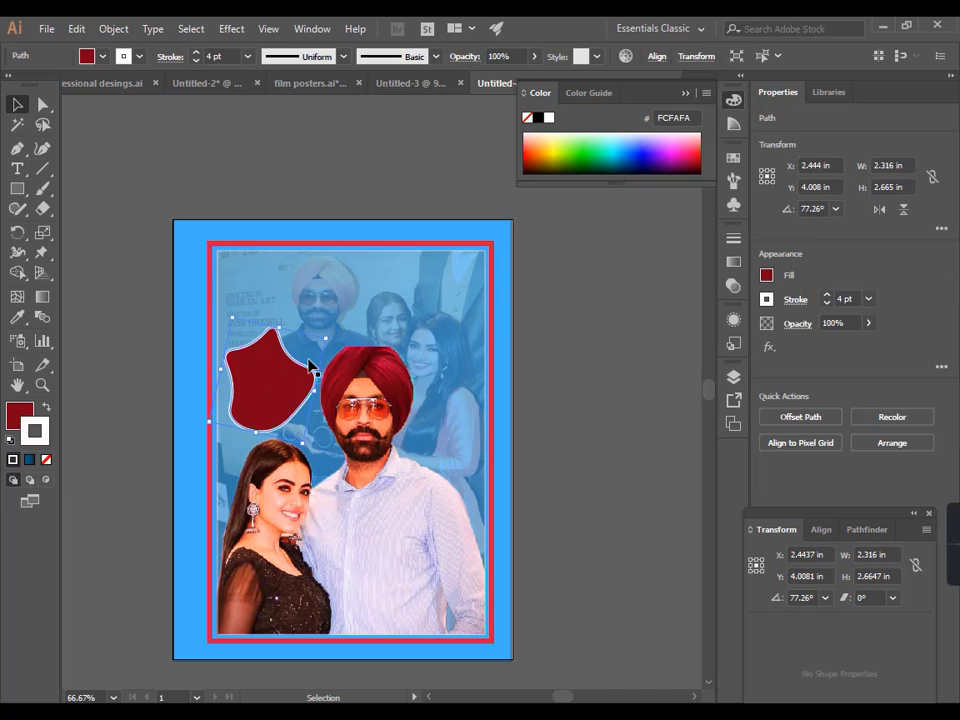
Scale the dark red shape up slightly and fit it between the inner frame edge and the man's turban.
{"action": "left_click_drag", "start_coordinate": [327, 340], "coordinate": [331, 337]}
{"action": "left_click_drag", "start_coordinate": [289, 384], "coordinate": [284, 387]}
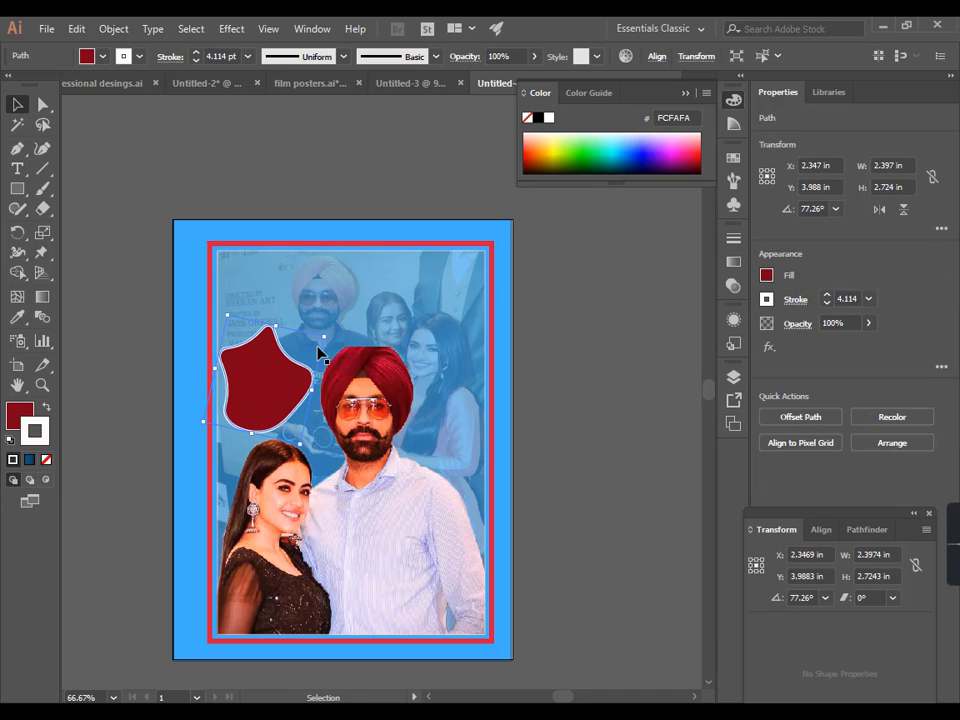
{"action": "mouse_move", "coordinate": [328, 335]}
{"action": "left_mouse_down"}
{"action": "mouse_move", "coordinate": [343, 326]}
{"action": "mouse_move", "coordinate": [333, 322]}
{"action": "left_mouse_up"}
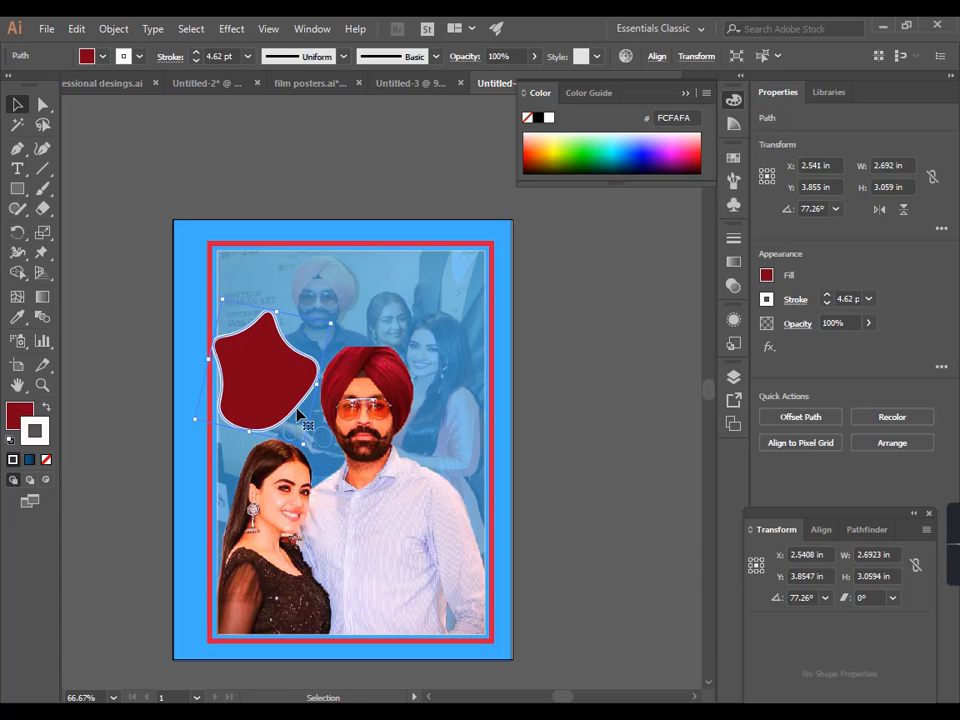
{"action": "left_click_drag", "start_coordinate": [303, 443], "coordinate": [297, 431]}
{"action": "left_click_drag", "start_coordinate": [271, 390], "coordinate": [277, 402]}
{"action": "left_click", "coordinate": [152, 368]}
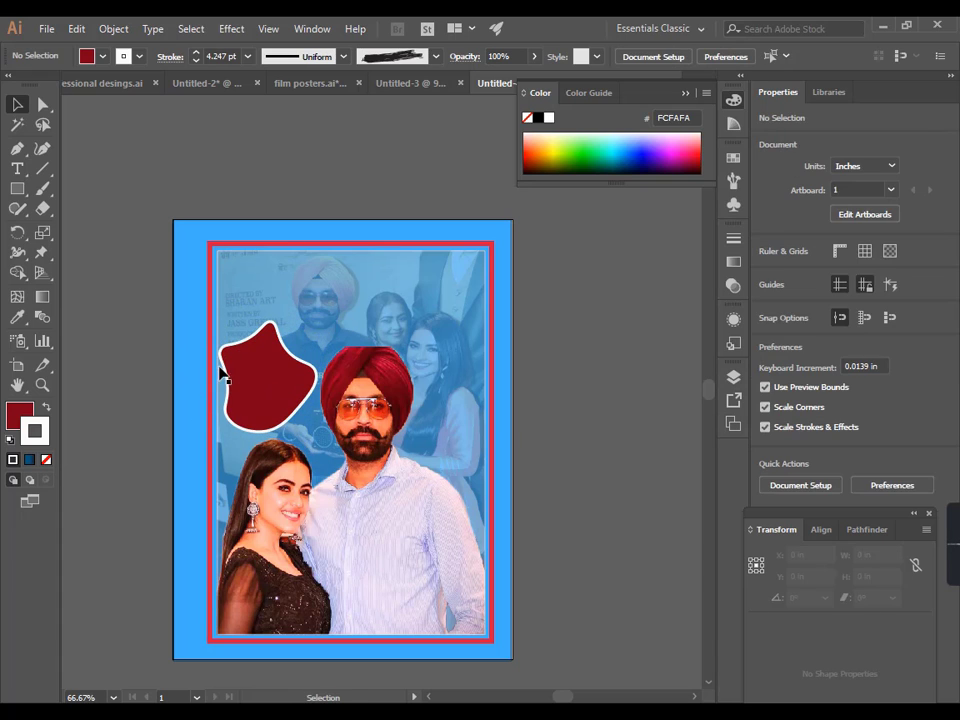
Add the text "35+", enlarge it to about 62 pt and place it on the dark red shape.
{"action": "left_click", "coordinate": [17, 168]}
{"action": "left_click", "coordinate": [114, 226]}
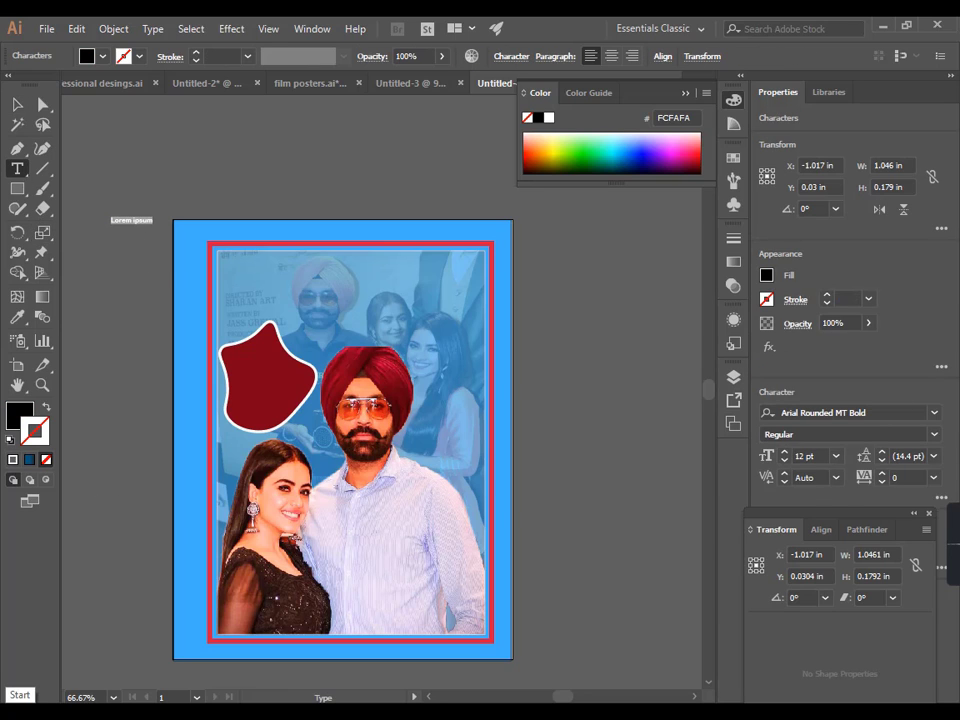
{"action": "type", "text": "35+"}
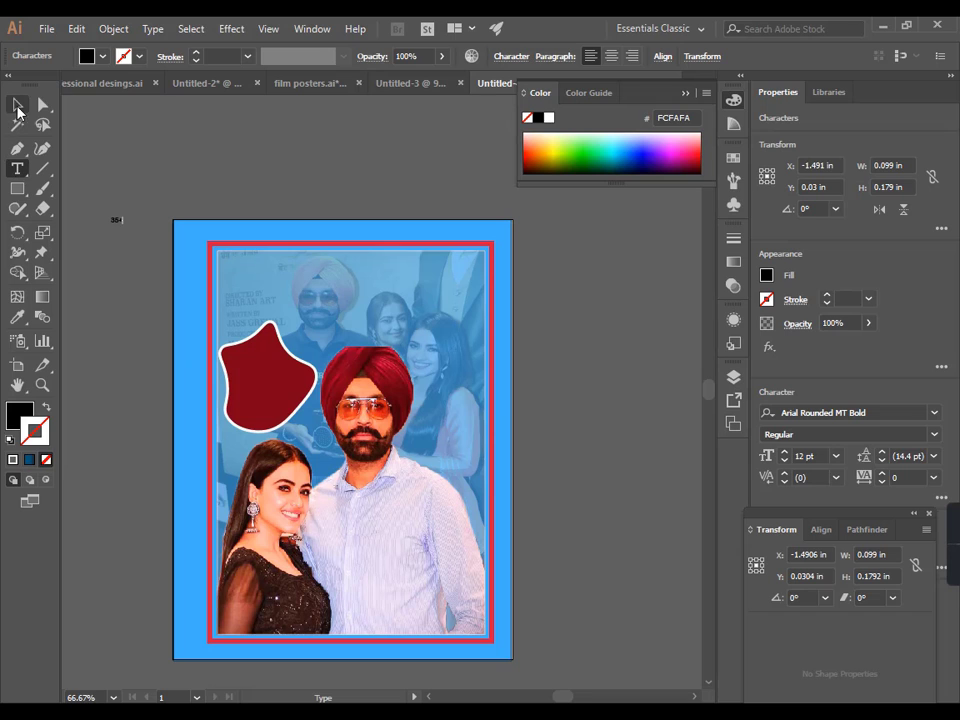
{"action": "left_click", "coordinate": [20, 107]}
{"action": "left_click_drag", "start_coordinate": [126, 224], "coordinate": [262, 378]}
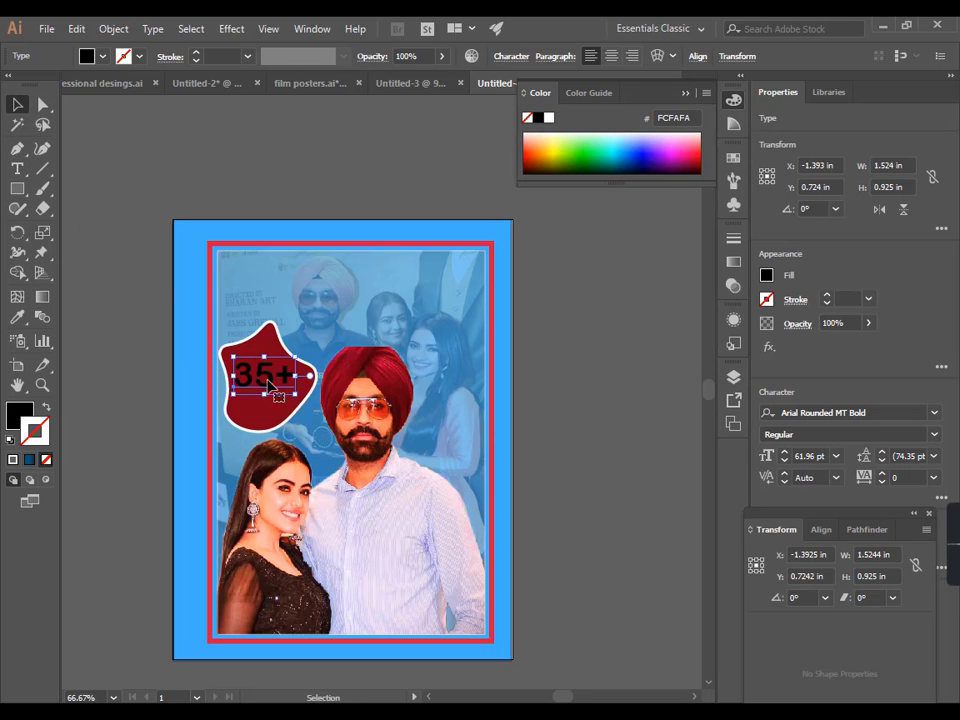
Set the fill colour of the "35+" text to F9F7F7.
{"action": "scroll", "coordinate": [265, 392], "scroll_direction": "up", "scroll_amount": 3}
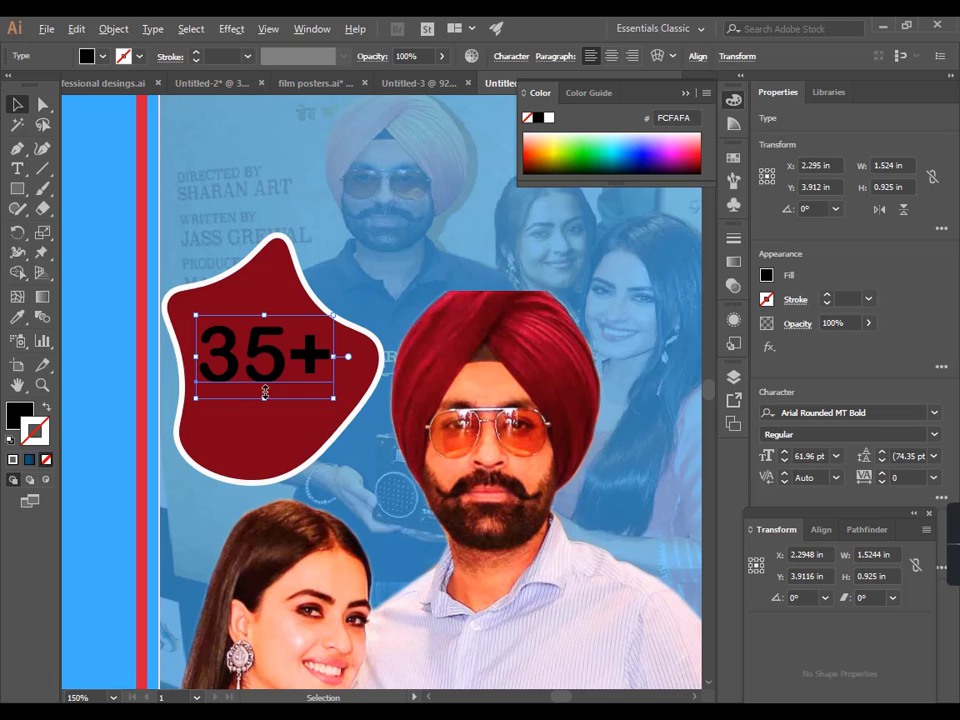
{"action": "double_click", "coordinate": [20, 413]}
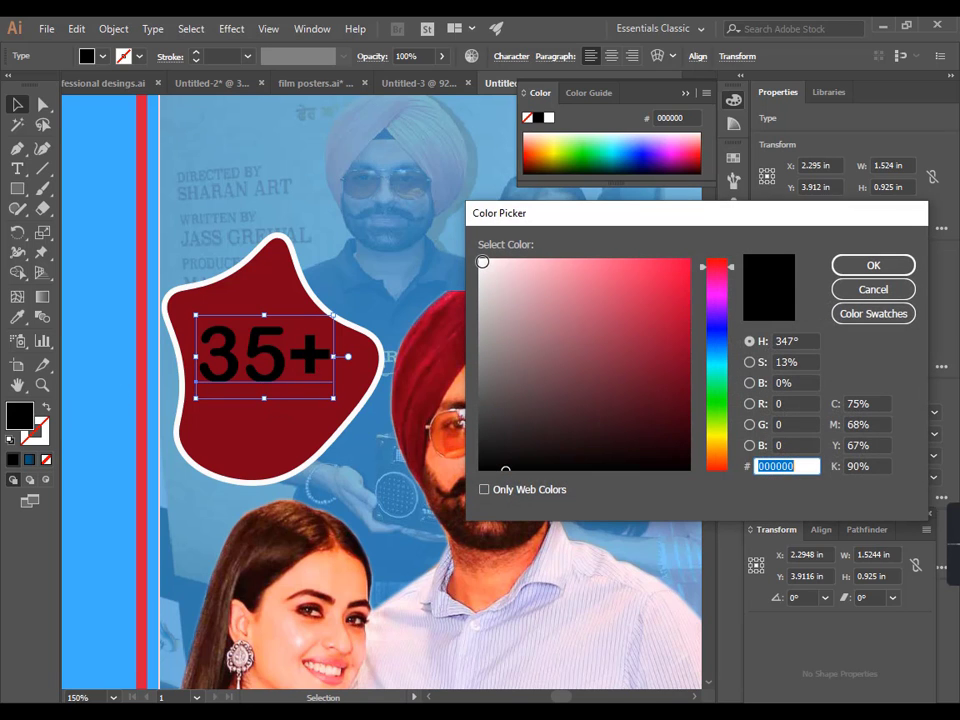
{"action": "type", "text": "F9F7F7"}
{"action": "key", "text": "Return"}
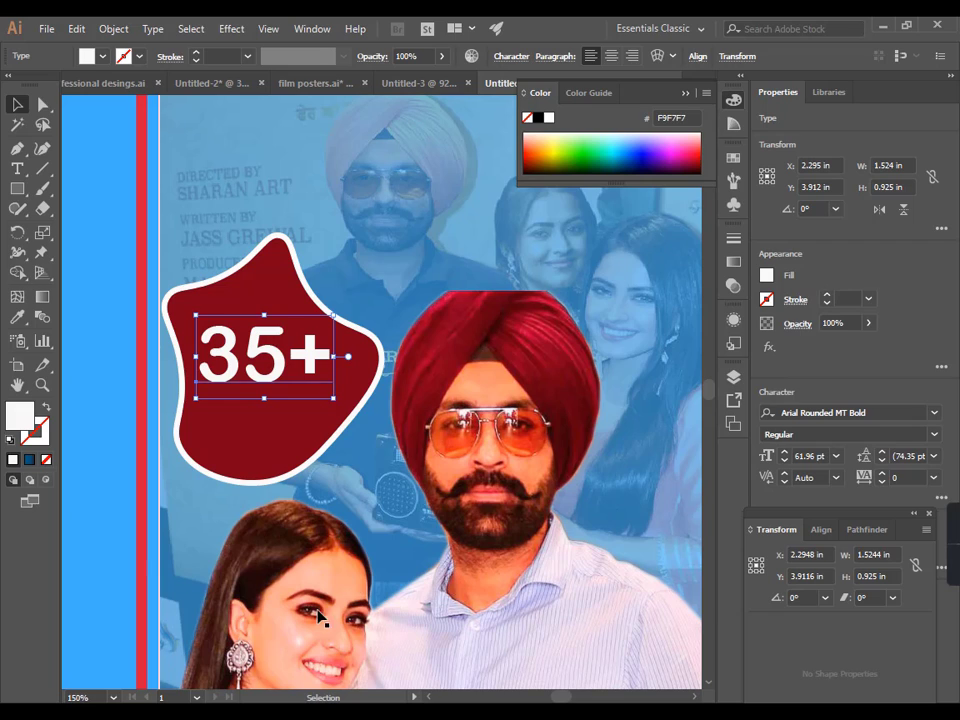
{"action": "double_click", "coordinate": [326, 354]}
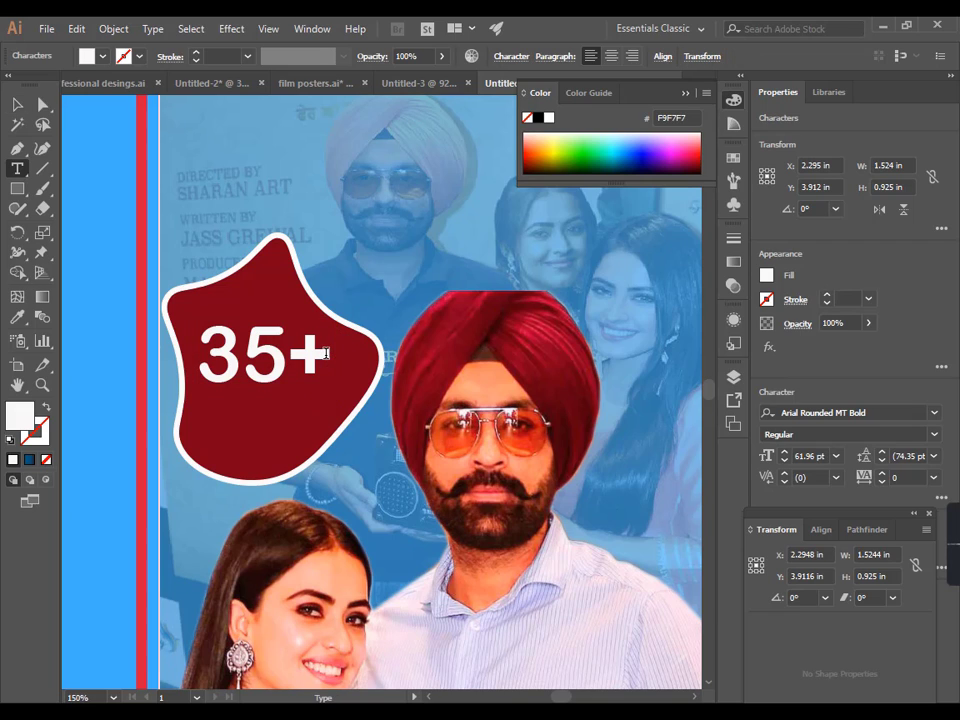
{"action": "key", "text": "Escape"}
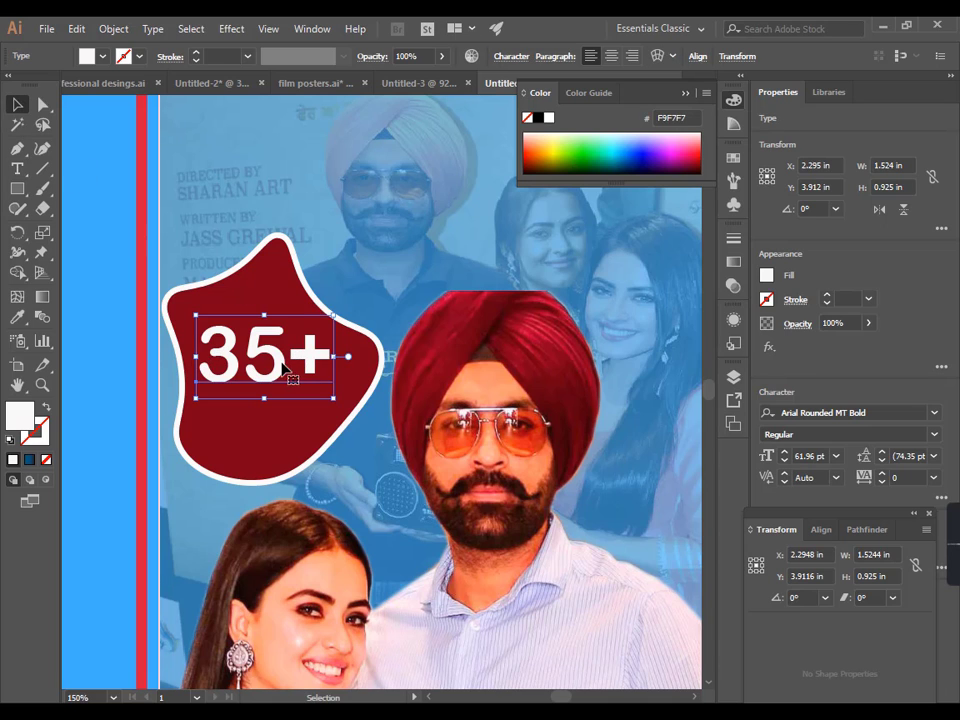
Place a copy of the "35+" text directly beneath it and replace its wording with "Million".
{"action": "left_click_drag", "start_coordinate": [280, 370], "coordinate": [190, 402]}
{"action": "key", "text": "t"}
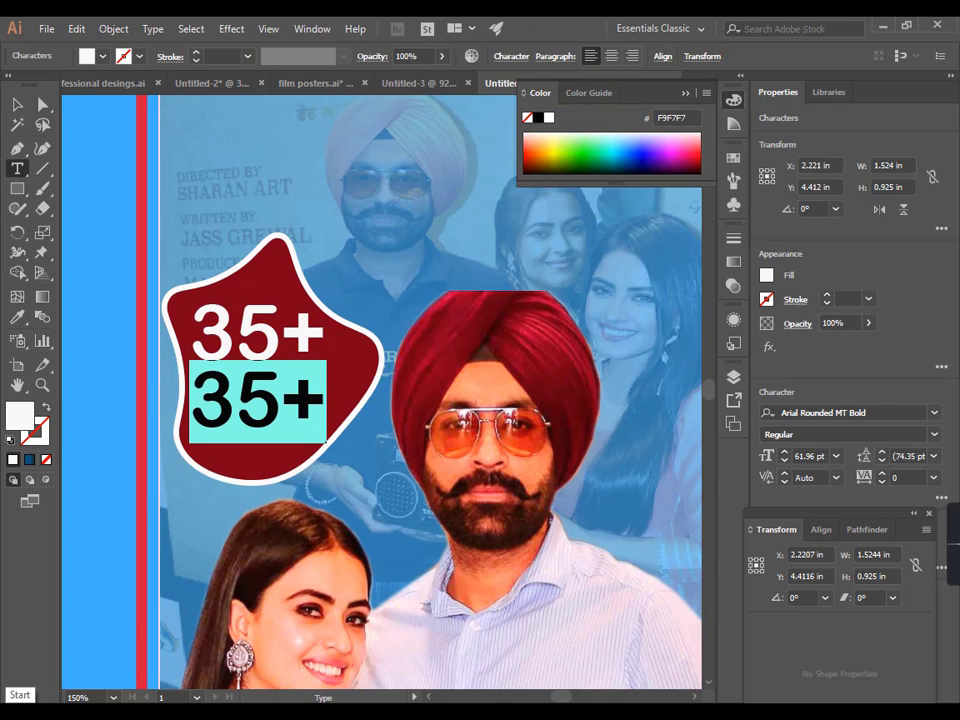
{"action": "type", "text": "m"}
{"action": "key", "text": "BackSpace"}
{"action": "type", "text": "M"}
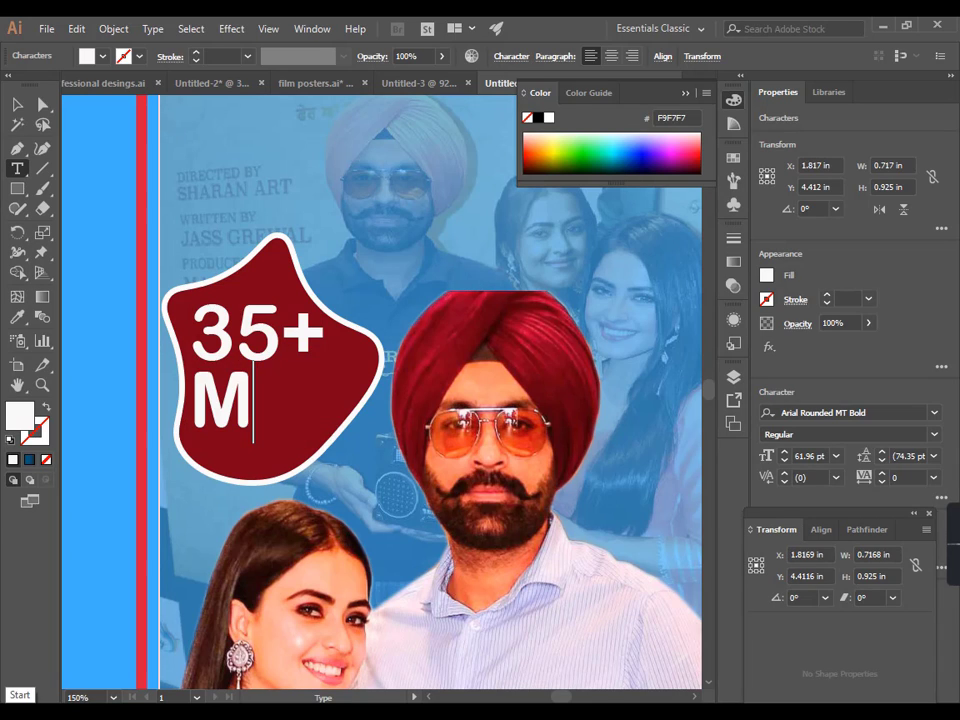
{"action": "type", "text": "illion"}
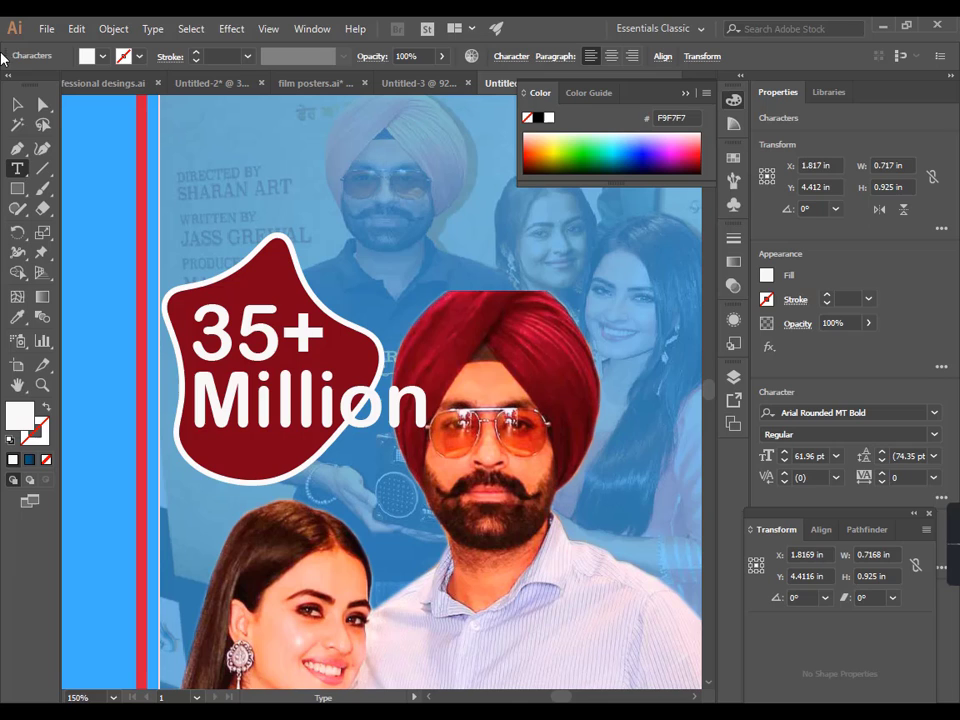
Scale the "Million" text down to about 40 pt to fit the shape and fill it with yellow F9E535.
{"action": "left_click", "coordinate": [17, 103]}
{"action": "left_click_drag", "start_coordinate": [427, 440], "coordinate": [351, 411]}
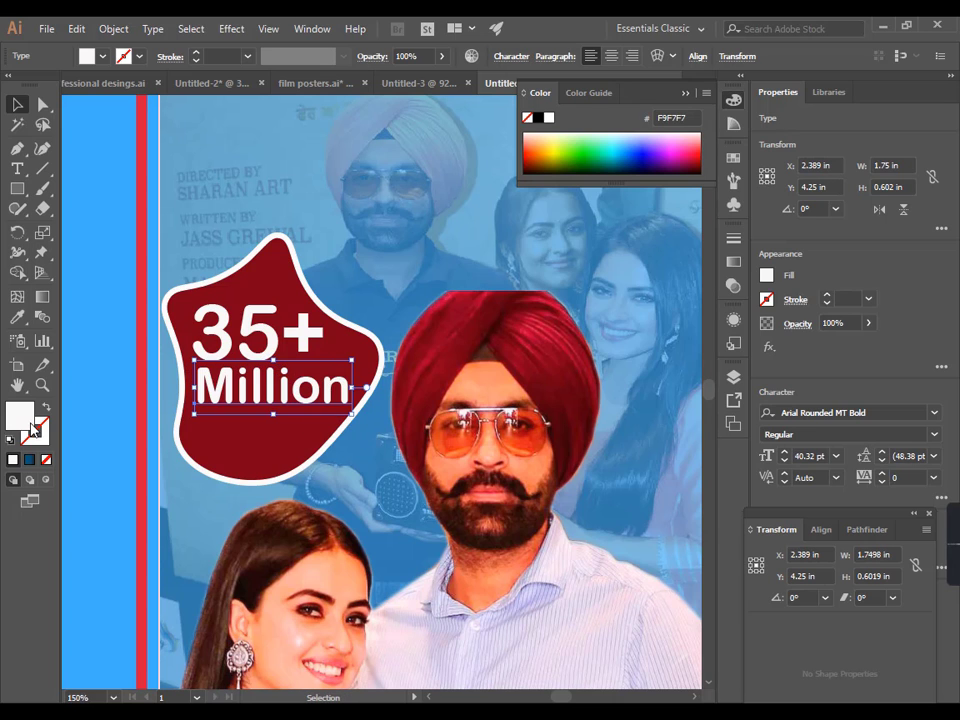
{"action": "double_click", "coordinate": [30, 424]}
{"action": "left_click_drag", "start_coordinate": [697, 441], "coordinate": [710, 439]}
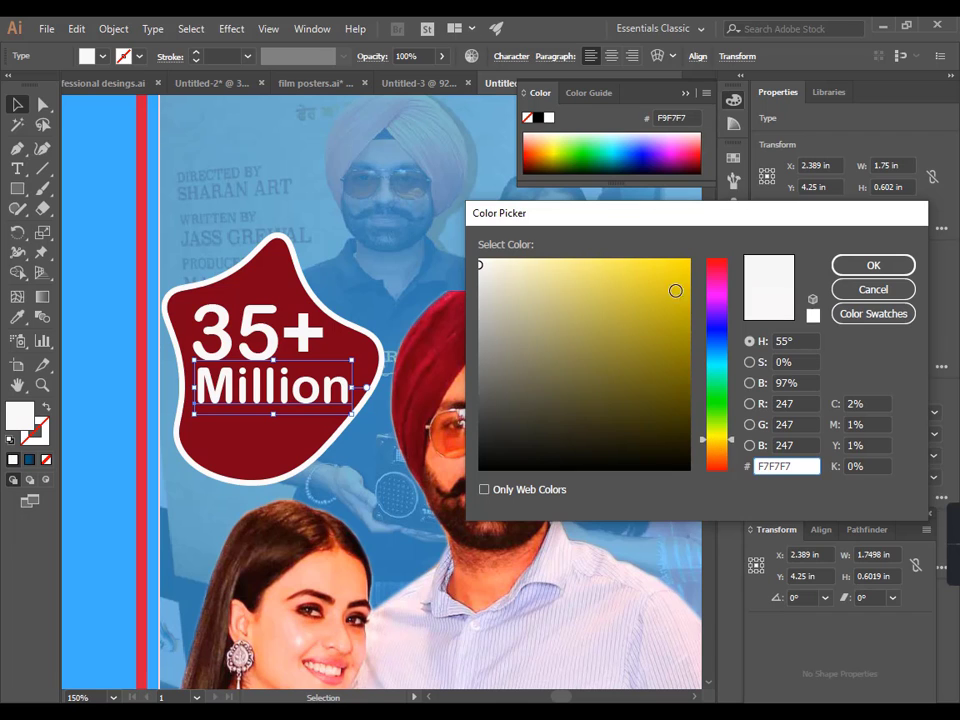
{"action": "left_click", "coordinate": [647, 262]}
{"action": "left_click", "coordinate": [873, 265]}
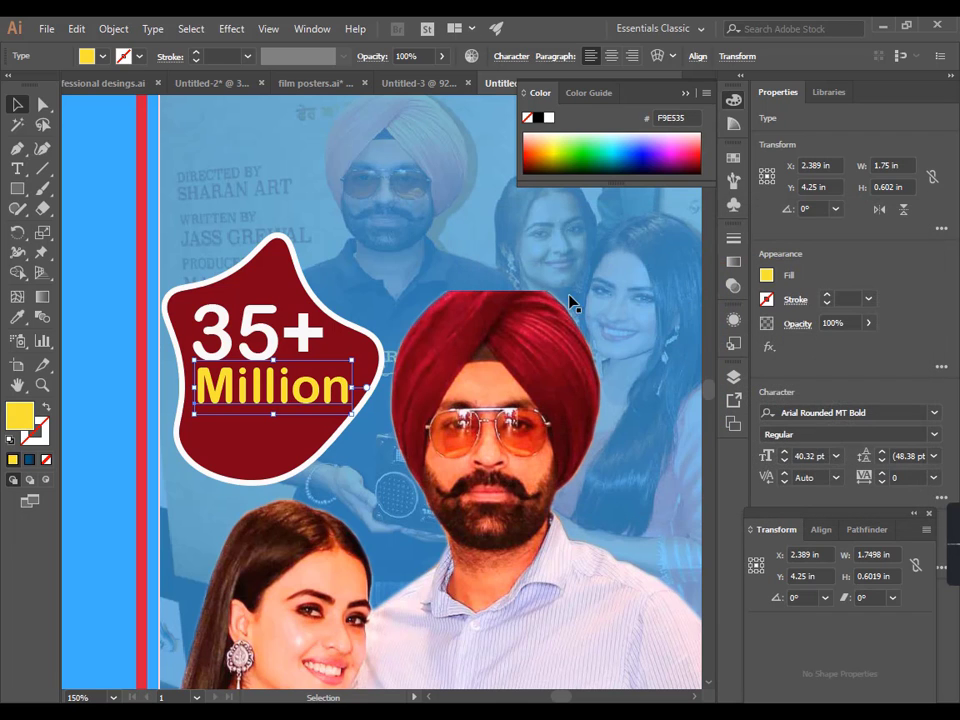
Nudge the "35+" text slightly down and to the right to sit closer above "Million".
{"action": "left_click", "coordinate": [104, 265]}
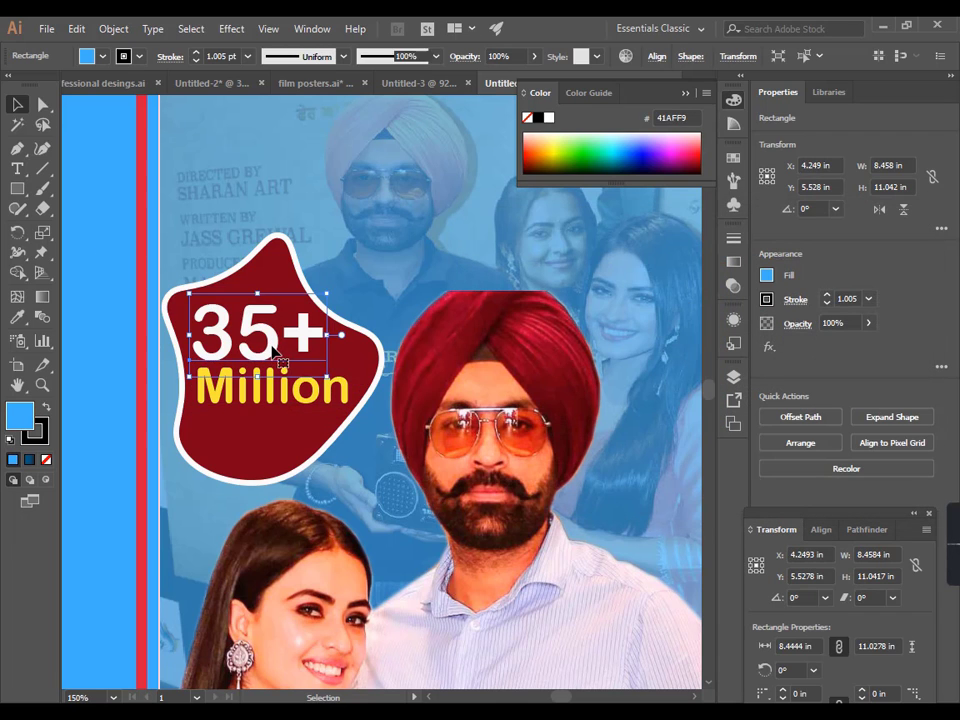
{"action": "left_click", "coordinate": [250, 335]}
{"action": "key", "text": "Down"}
{"action": "key", "text": "Down"}
{"action": "key", "text": "Right"}
{"action": "key", "text": "Right"}
{"action": "key", "text": "Right"}
{"action": "key", "text": "Right"}
{"action": "key", "text": "Right"}
{"action": "key", "text": "Right"}
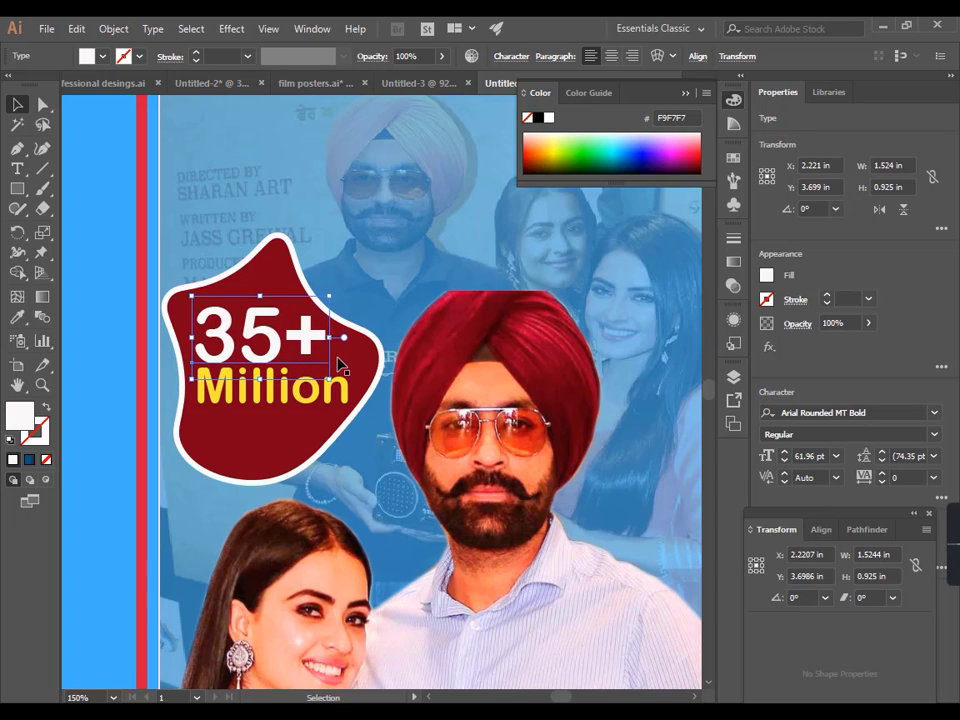
Place a copy of the "35+" text beneath "Million" in the badge and replace its wording with "views".
{"action": "left_click", "coordinate": [333, 400]}
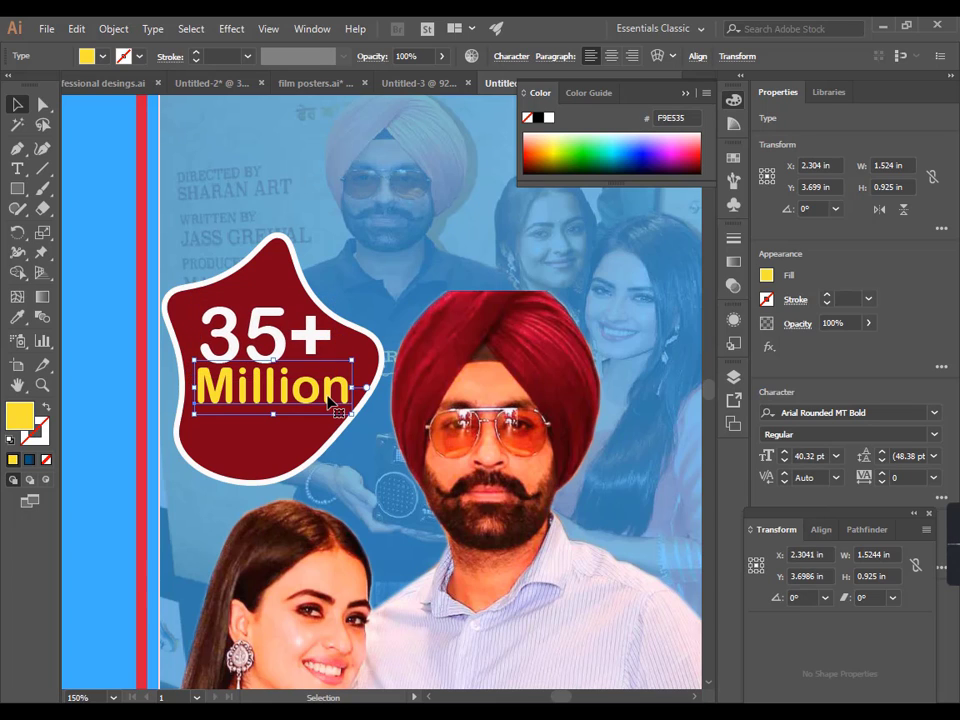
{"action": "left_click_drag", "start_coordinate": [280, 373], "coordinate": [198, 436]}
{"action": "double_click", "coordinate": [333, 447]}
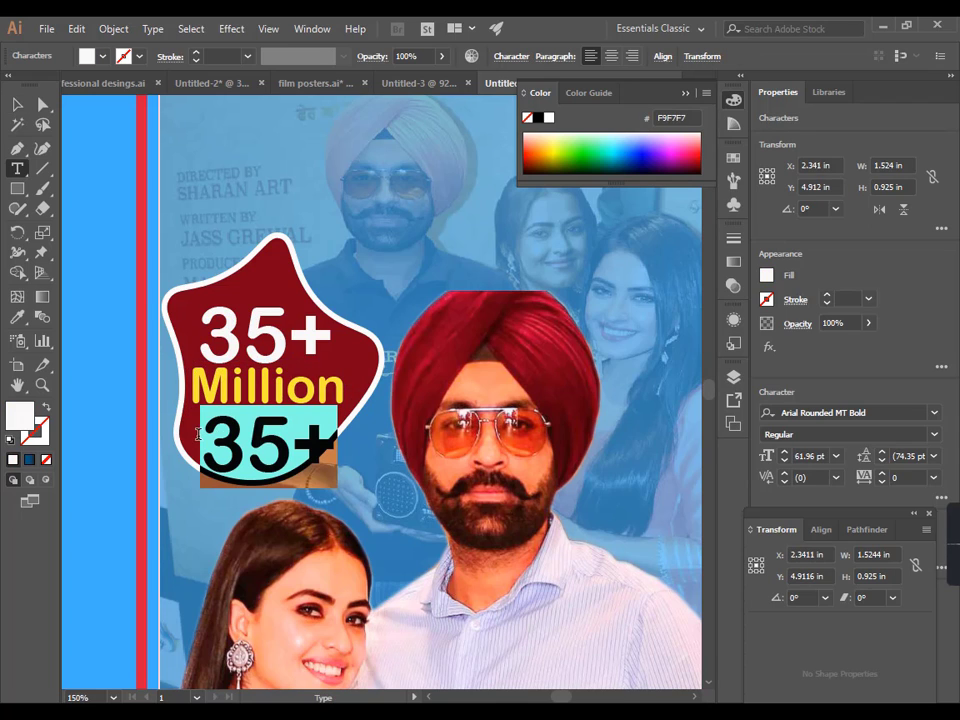
{"action": "type", "text": "viewo"}
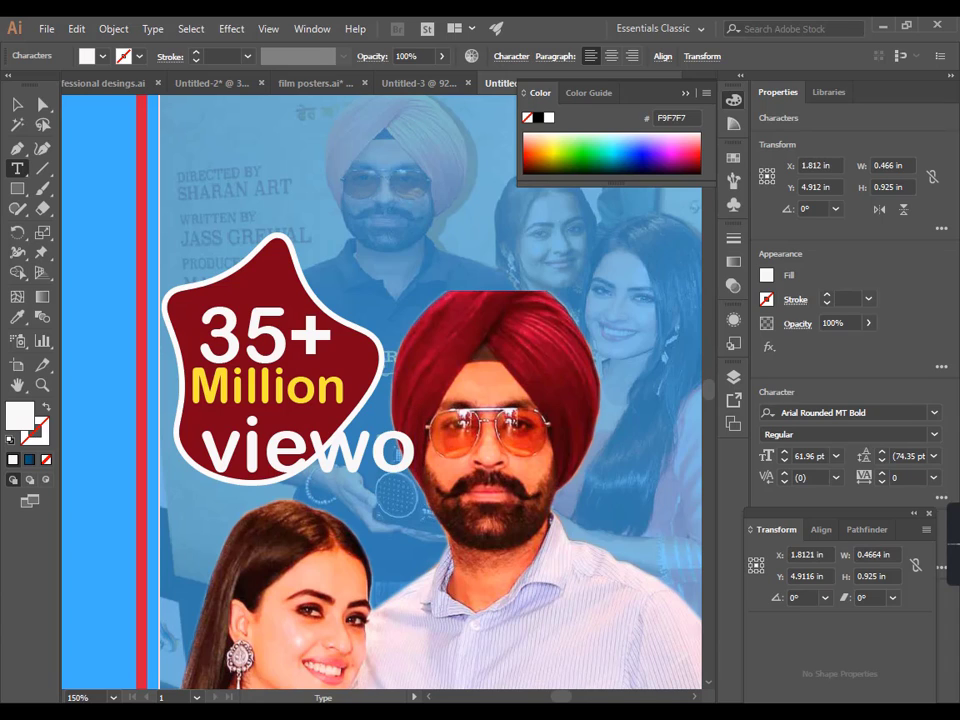
{"action": "key", "text": "BackSpace"}
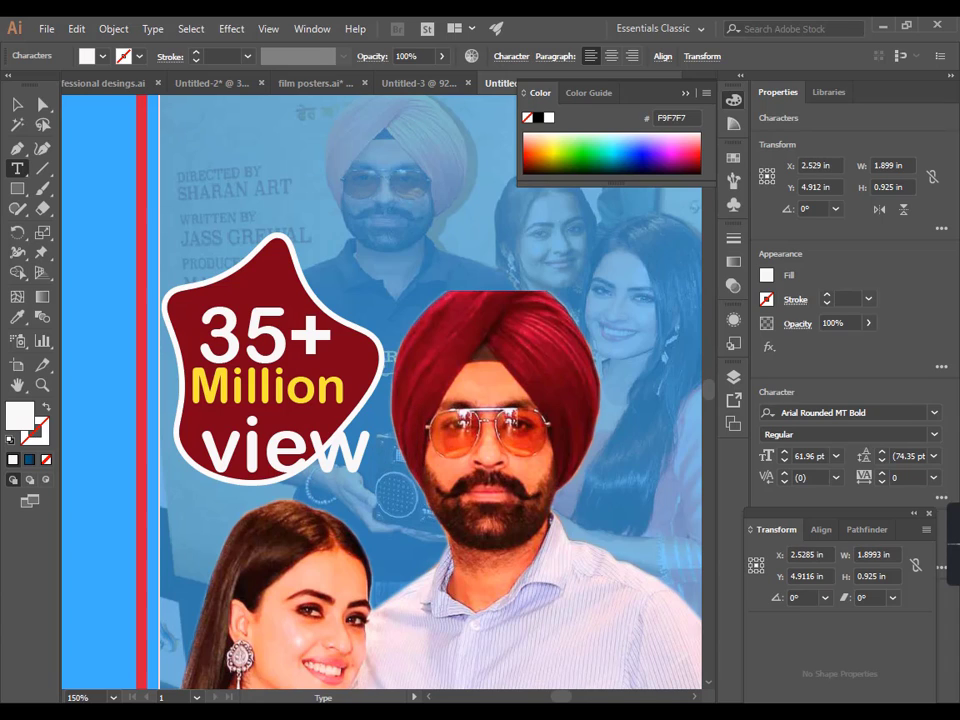
{"action": "type", "text": "s"}
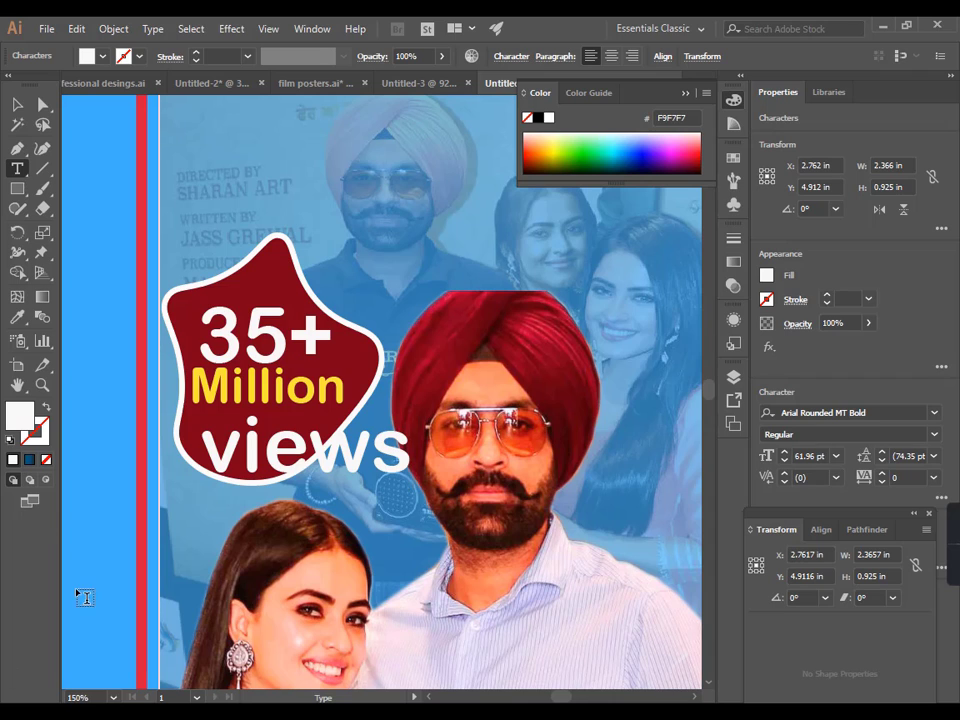
Scale the "views" text down to about 36 pt so it fits inside the badge.
{"action": "left_click", "coordinate": [17, 104]}
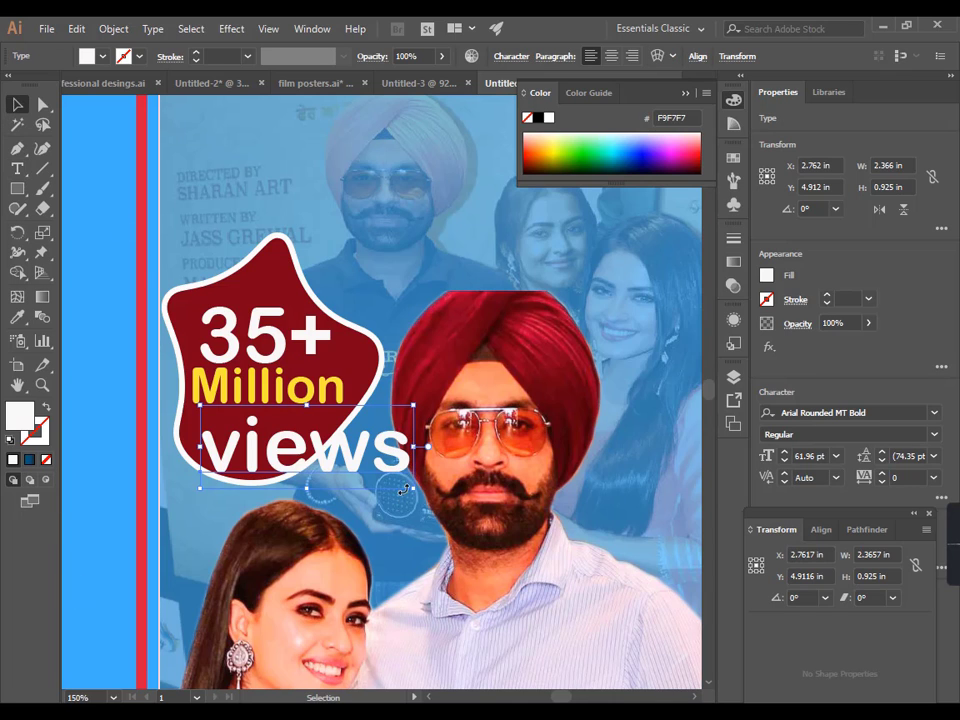
{"action": "left_click_drag", "start_coordinate": [404, 489], "coordinate": [324, 450]}
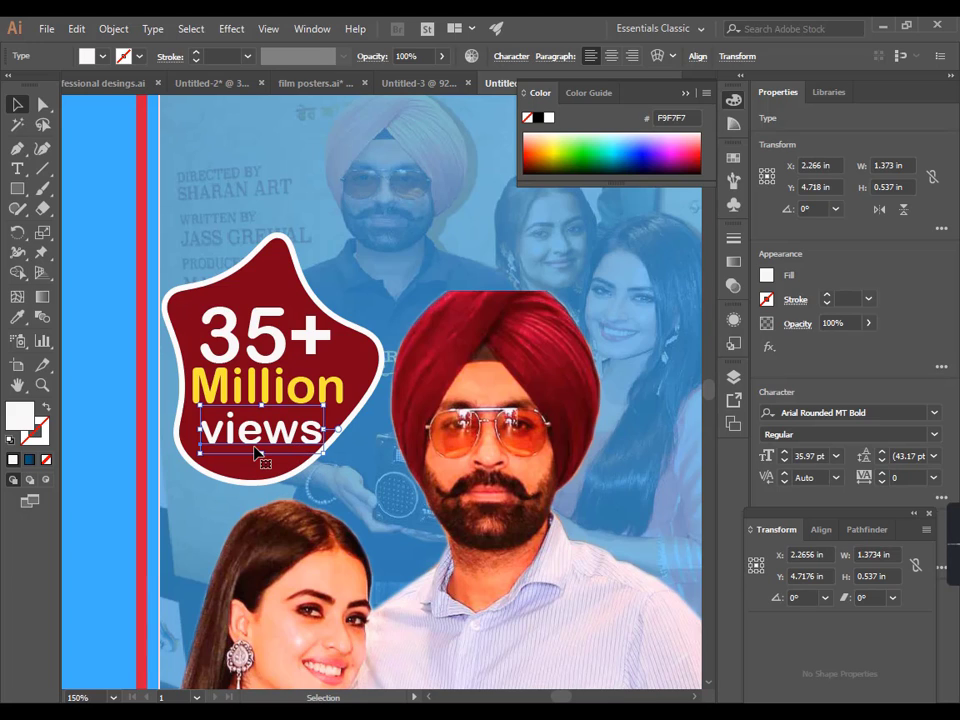
{"action": "left_click", "coordinate": [174, 240]}
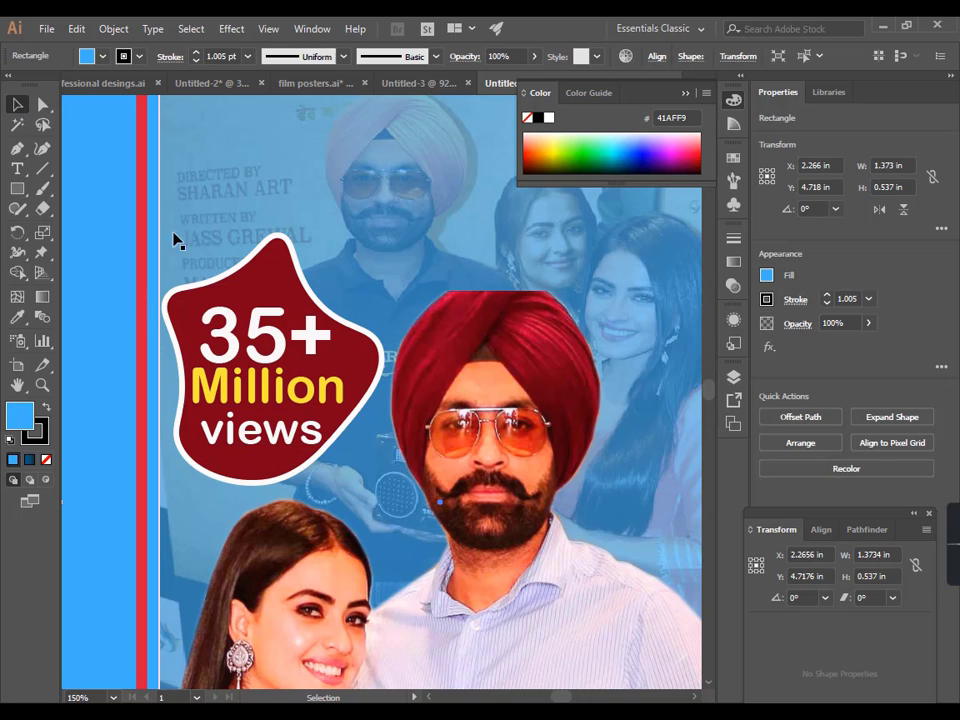
{"action": "scroll", "coordinate": [283, 404], "scroll_direction": "down", "scroll_amount": 1}
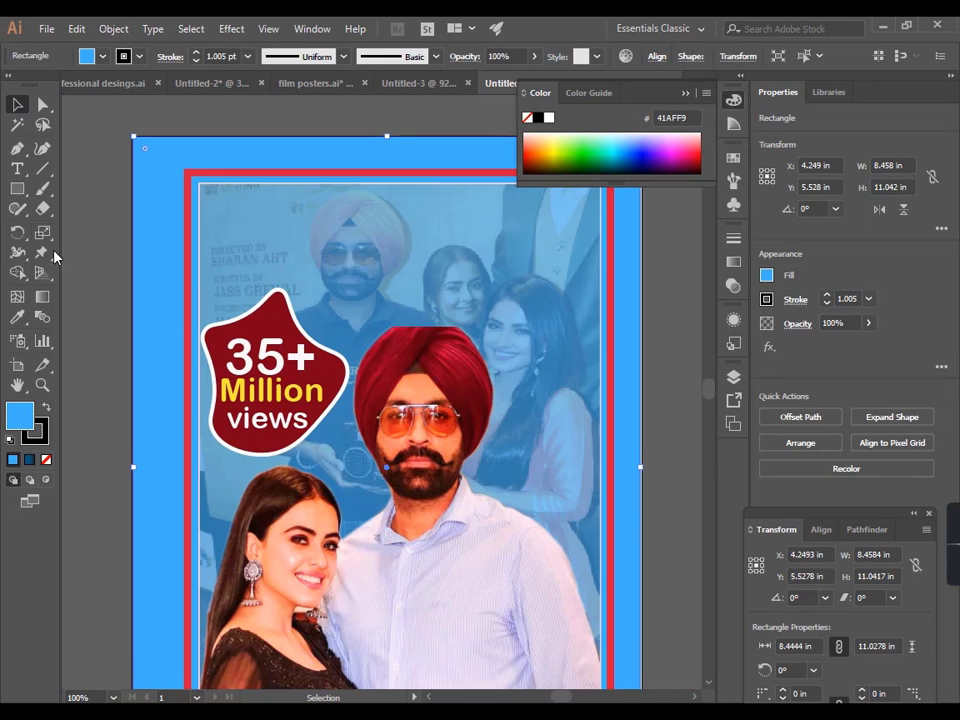
{"action": "left_click_drag", "start_coordinate": [279, 367], "coordinate": [278, 246]}
{"action": "key", "text": "t"}
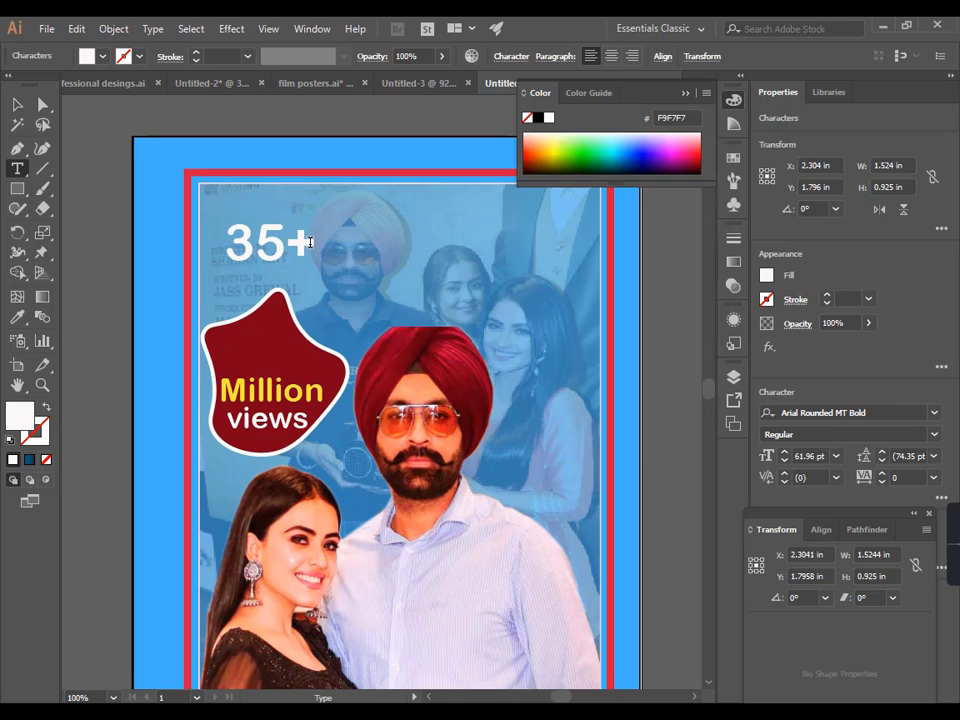
{"action": "key", "text": "ctrl+z"}
{"action": "left_click", "coordinate": [17, 104]}
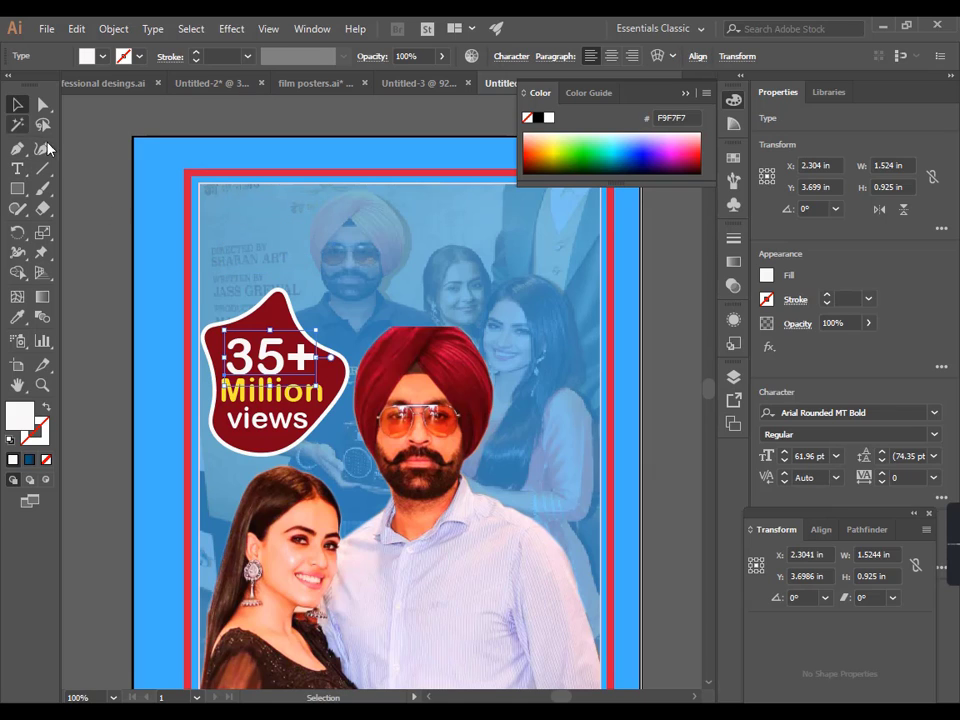
Place a copy of the "35+" text above the badge near the poster's upper edge and replace its wording with "RABB".
{"action": "left_click_drag", "start_coordinate": [266, 354], "coordinate": [220, 220]}
{"action": "double_click", "coordinate": [312, 226]}
{"action": "type", "text": "ra"}
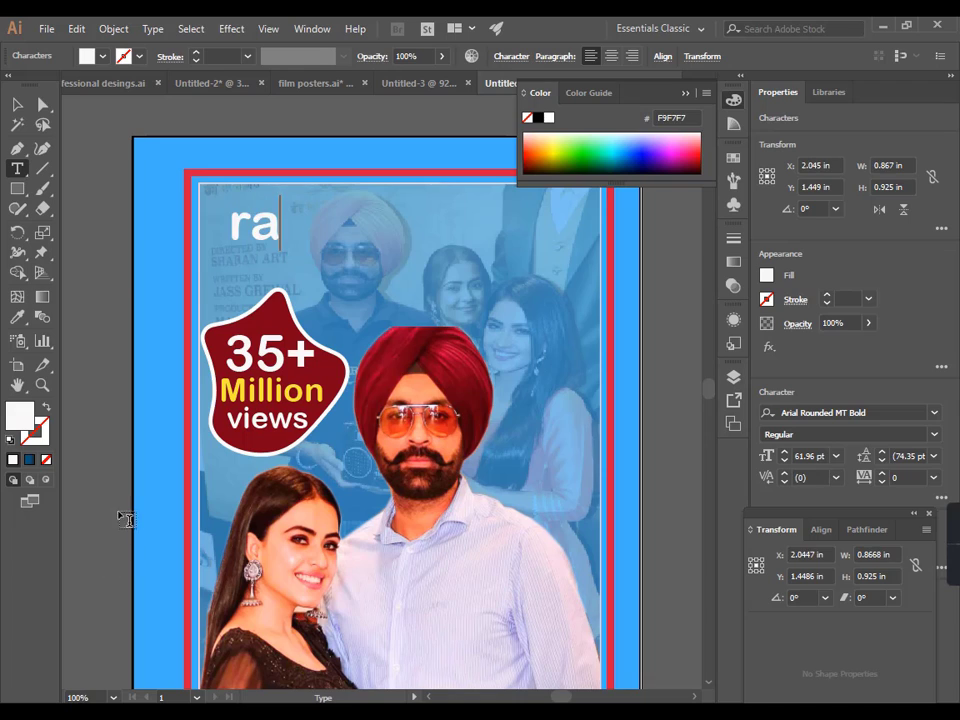
{"action": "key", "text": "BackSpace"}
{"action": "key", "text": "BackSpace"}
{"action": "type", "text": "RABB"}
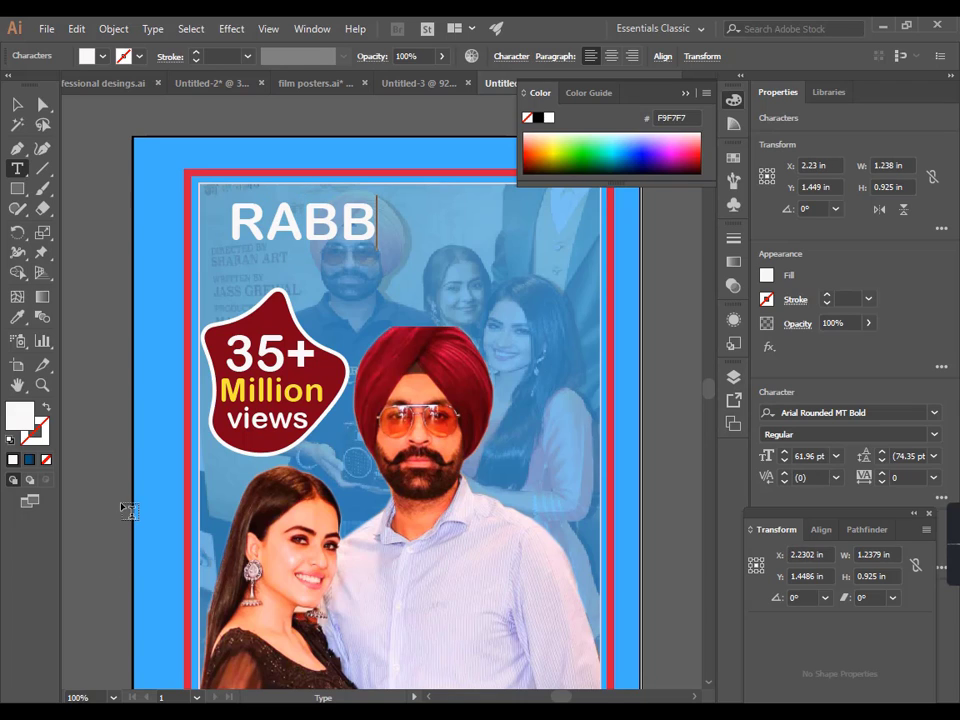
{"action": "left_click", "coordinate": [18, 106]}
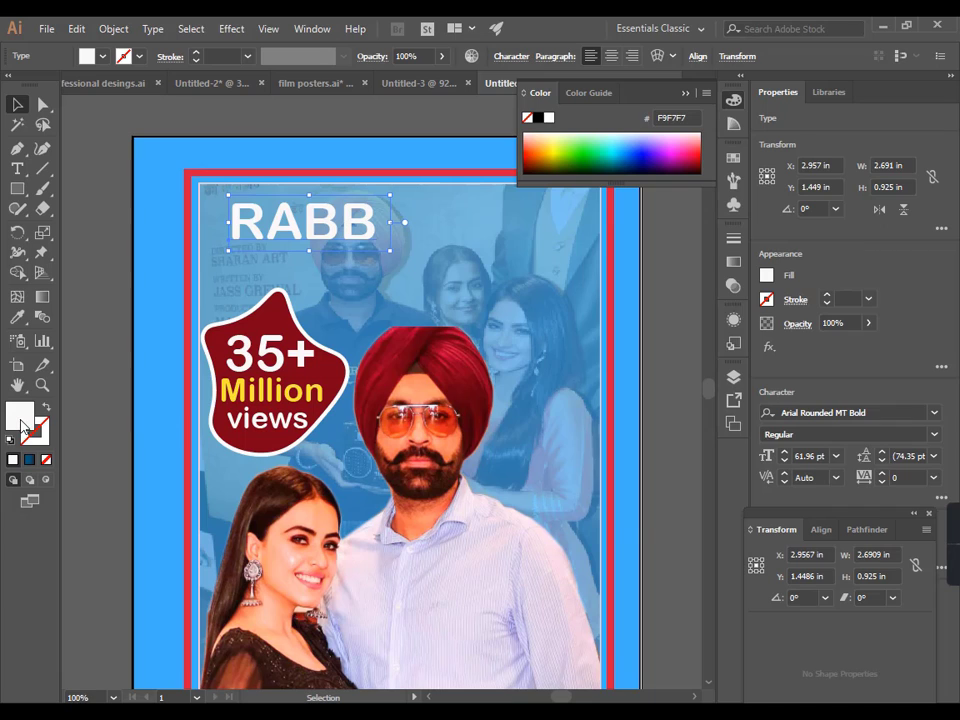
Fill the "RABB" text with dark red AA071F.
{"action": "double_click", "coordinate": [20, 416]}
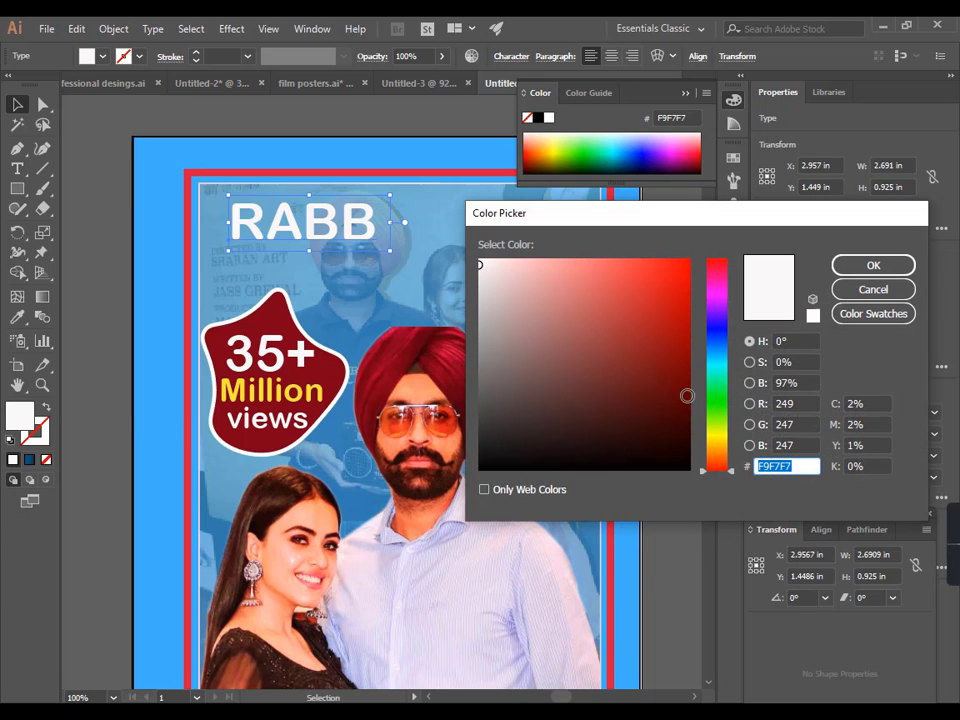
{"action": "left_click", "coordinate": [720, 270]}
{"action": "left_click", "coordinate": [718, 264]}
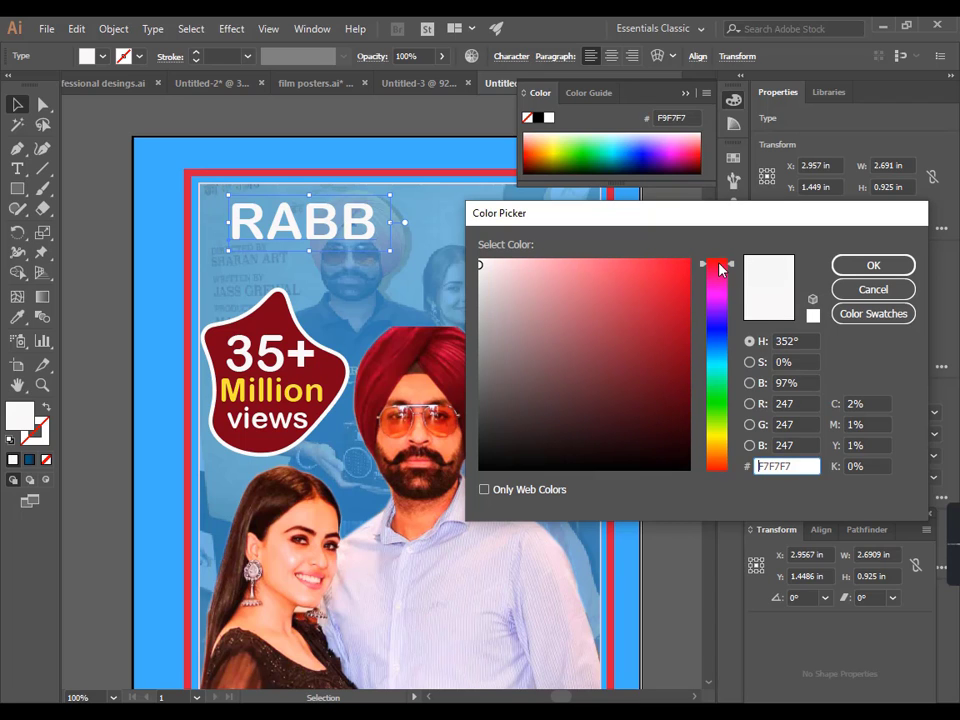
{"action": "left_click", "coordinate": [681, 329]}
{"action": "left_click", "coordinate": [855, 268]}
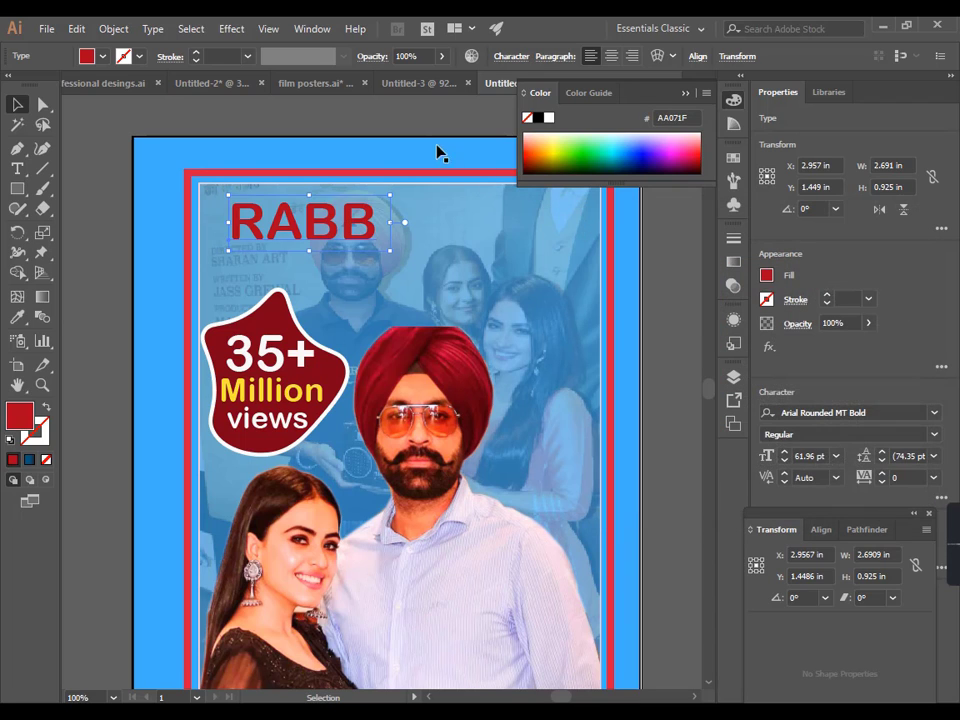
Place two copies of the "RABB" text, stepped diagonally down towards the poster's right border.
{"action": "left_click", "coordinate": [407, 197]}
{"action": "left_click", "coordinate": [370, 232]}
{"action": "left_click_drag", "start_coordinate": [370, 232], "coordinate": [606, 326]}
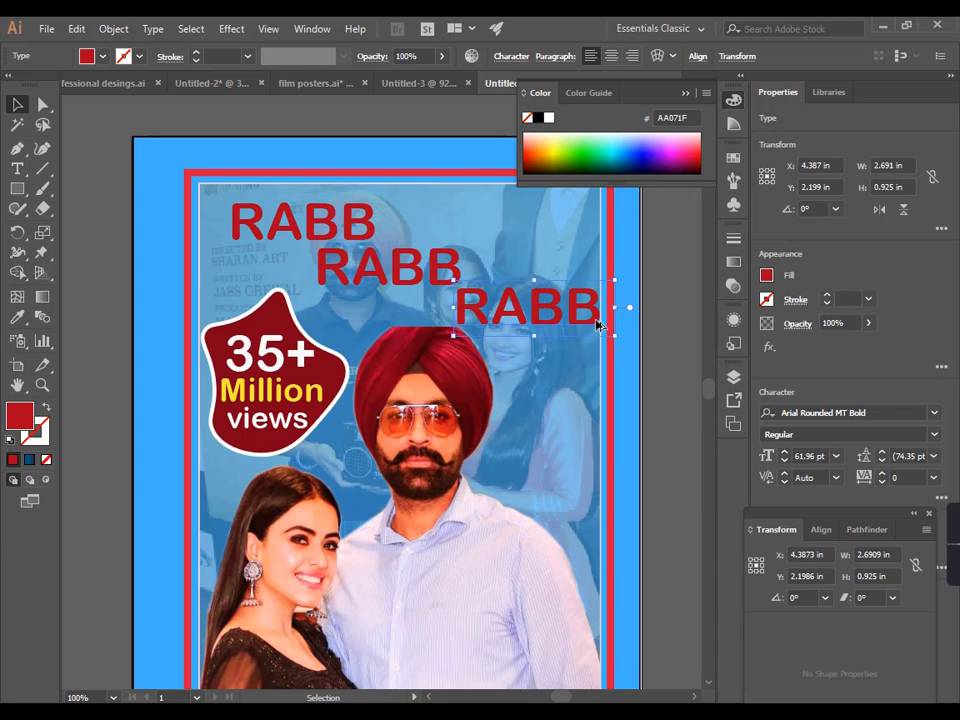
Replace the middle copy's wording with "DA" and move it just below the end of "RABB".
{"action": "left_click", "coordinate": [453, 263]}
{"action": "double_click", "coordinate": [453, 263]}
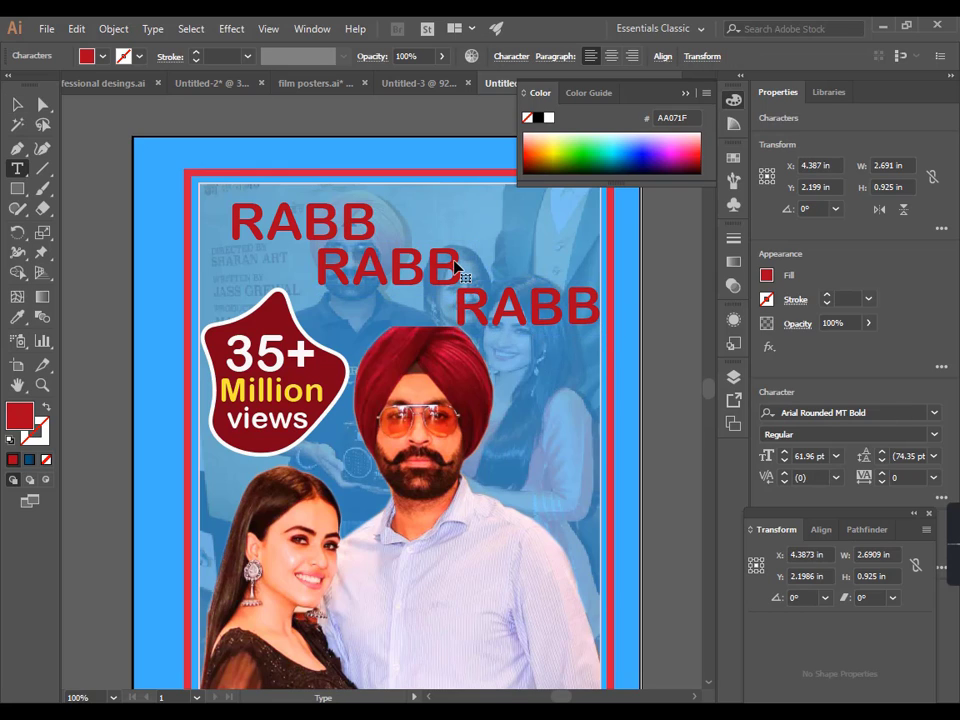
{"action": "double_click", "coordinate": [453, 260]}
{"action": "type", "text": "DA"}
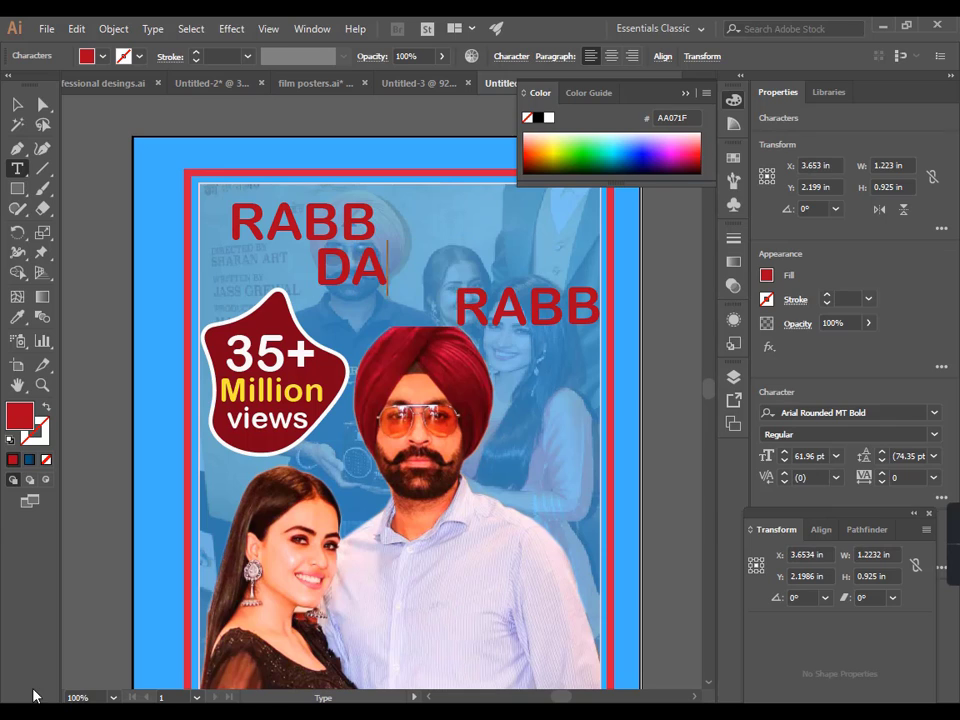
{"action": "left_click", "coordinate": [17, 104]}
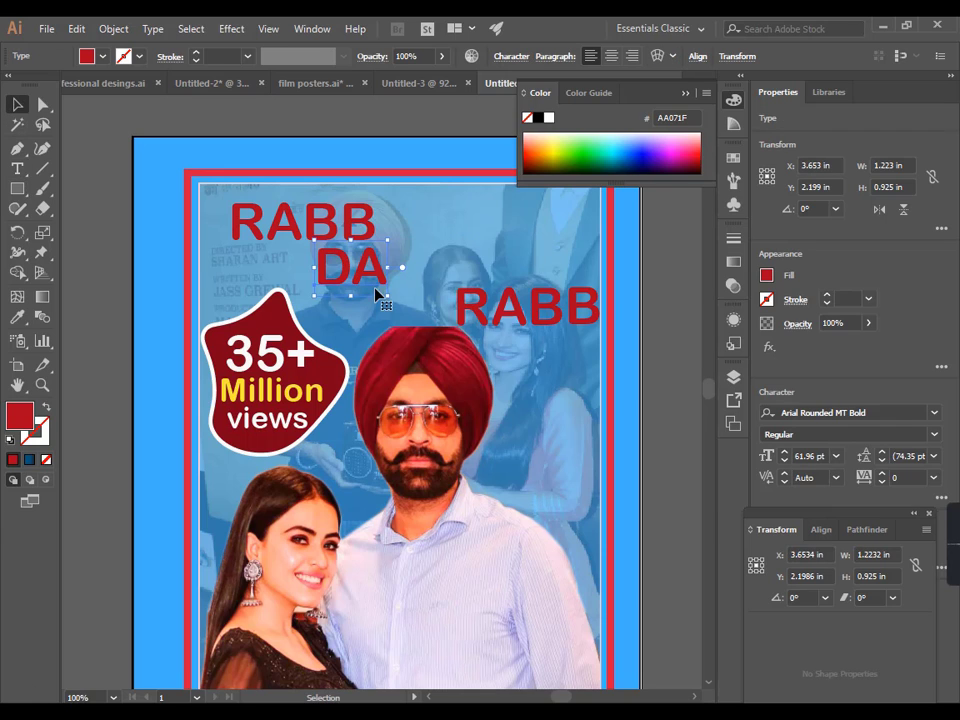
{"action": "left_click_drag", "start_coordinate": [383, 282], "coordinate": [412, 308]}
Move the lowest "RABB" copy under "DA", change its wording to "RAIDEO" and size it to about 76 pt.
{"action": "left_click_drag", "start_coordinate": [555, 338], "coordinate": [448, 313]}
{"action": "key", "text": "t"}
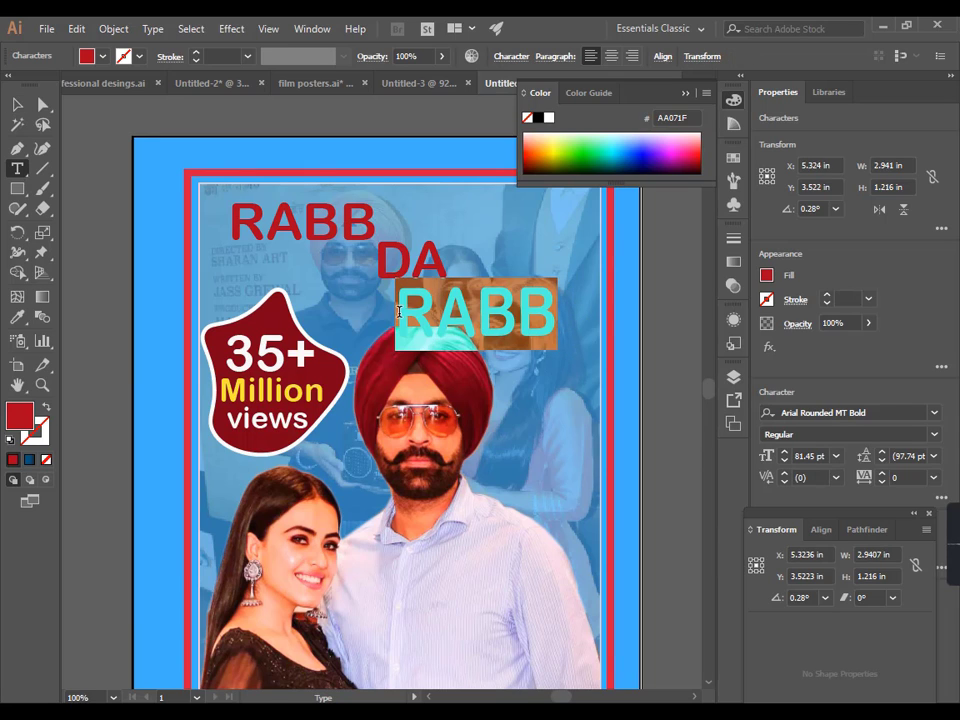
{"action": "key", "text": "BackSpace"}
{"action": "type", "text": "IDEO"}
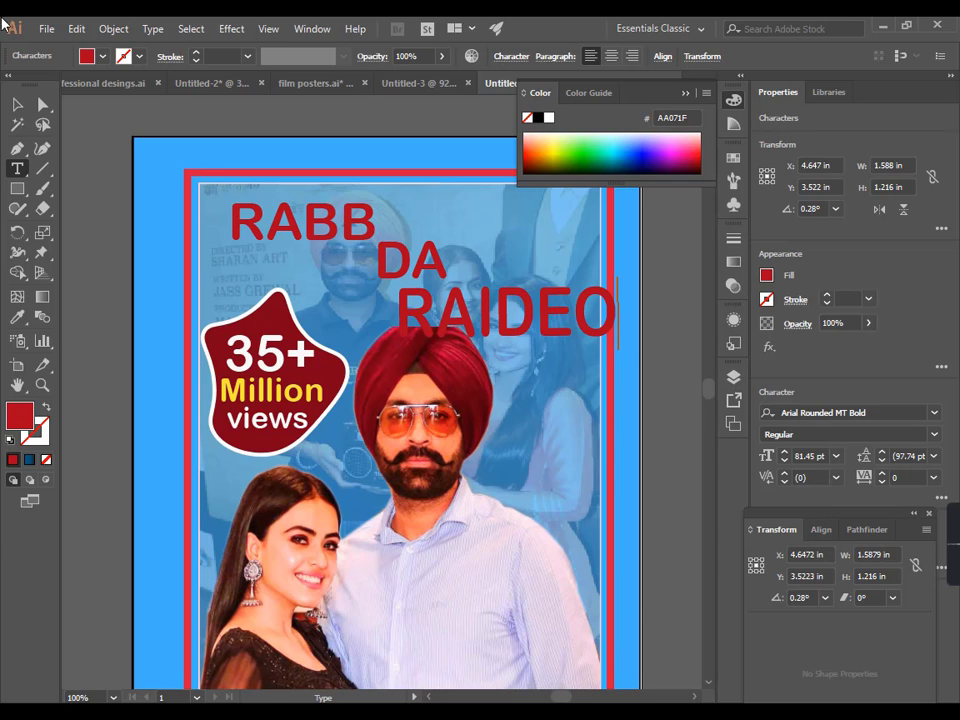
{"action": "left_click", "coordinate": [17, 104]}
{"action": "left_click_drag", "start_coordinate": [631, 351], "coordinate": [616, 346]}
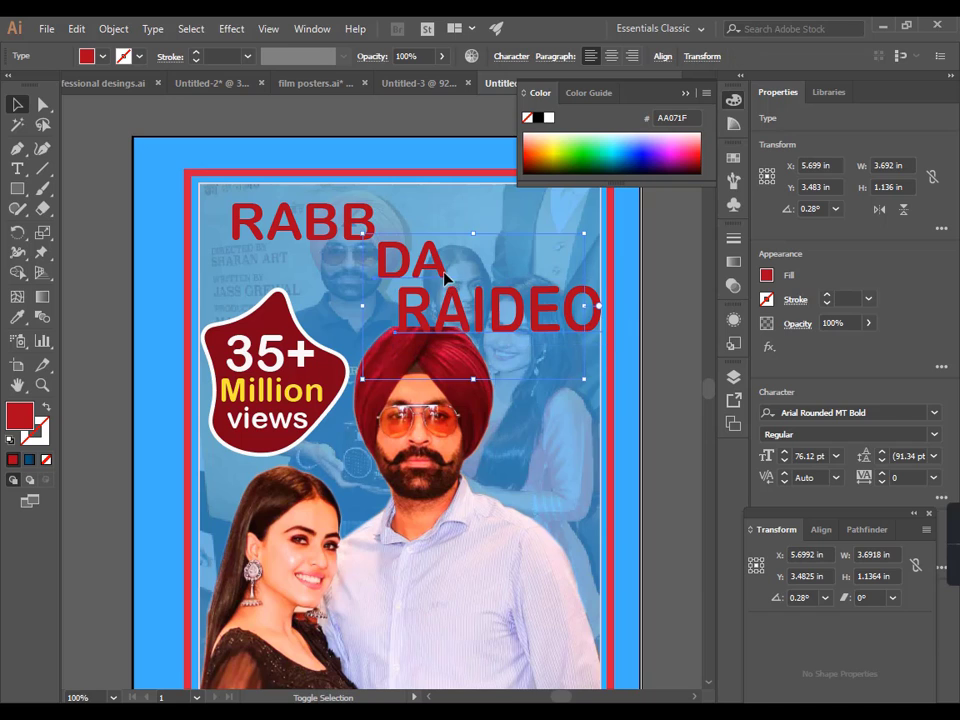
Move the three title words slightly up together and scale them down to about 6 in wide overall.
{"action": "left_click", "coordinate": [378, 250], "text": "shift"}
{"action": "left_click", "coordinate": [352, 231], "text": "shift"}
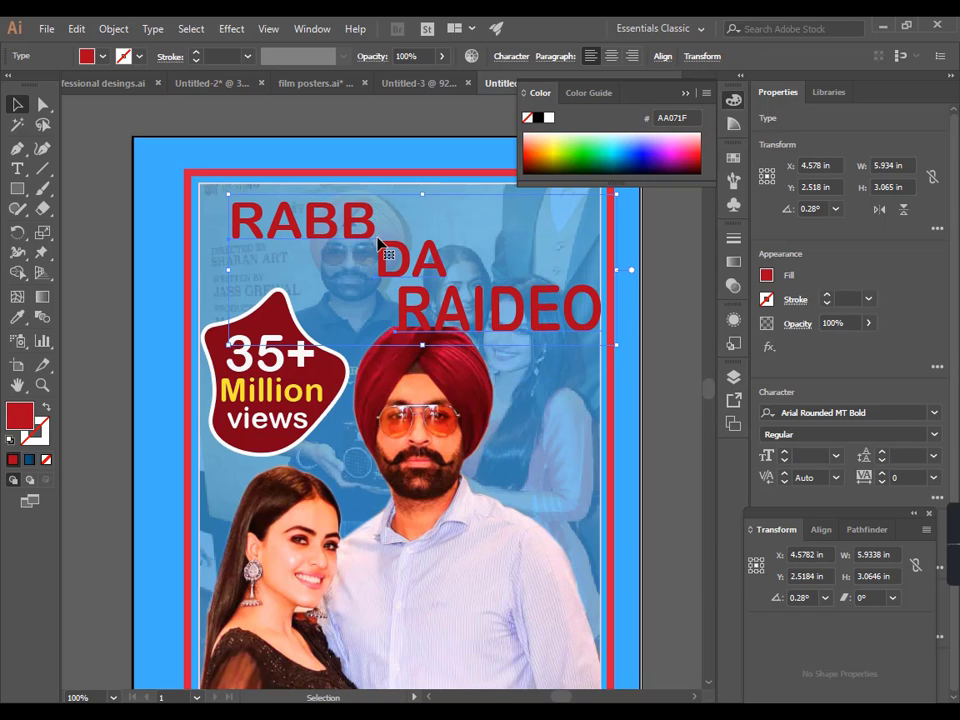
{"action": "key", "text": "Up"}
{"action": "key", "text": "Up"}
{"action": "key", "text": "Up"}
{"action": "key", "text": "Up"}
{"action": "key", "text": "Up"}
{"action": "key", "text": "Up"}
{"action": "key", "text": "Up"}
{"action": "key", "text": "Up"}
{"action": "key", "text": "Up"}
{"action": "key", "text": "Up"}
{"action": "key", "text": "Up"}
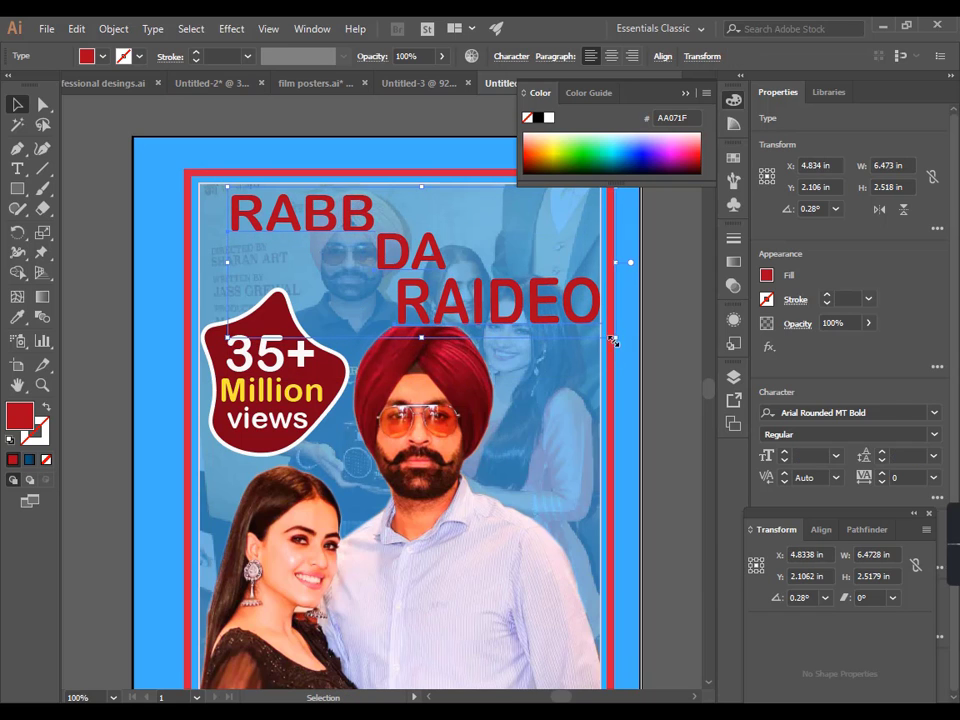
{"action": "left_click_drag", "start_coordinate": [613, 341], "coordinate": [585, 321]}
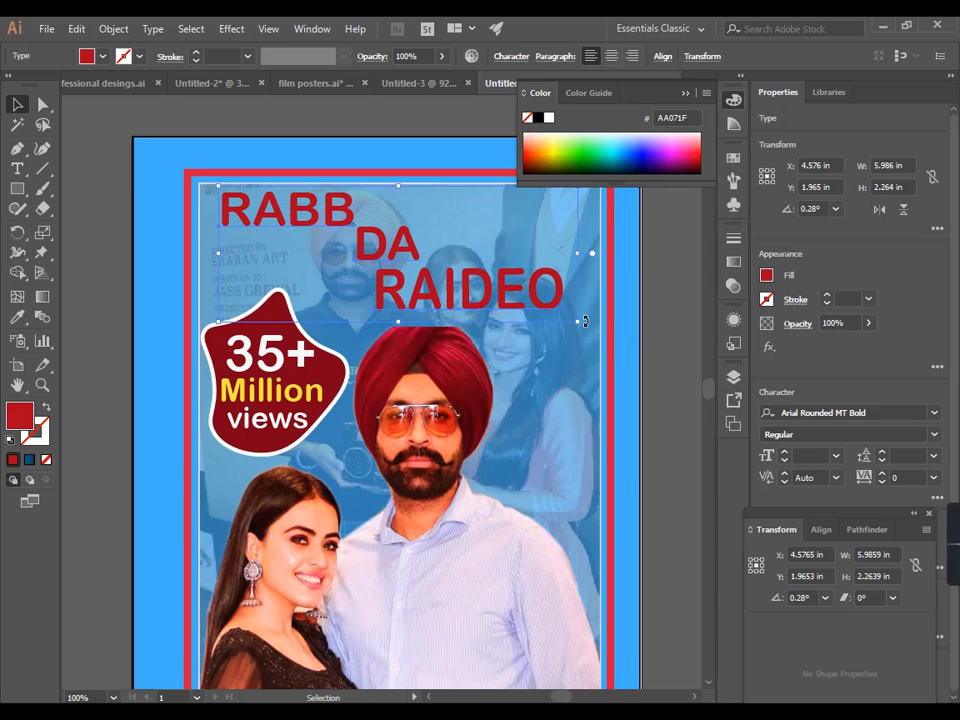
{"action": "left_click", "coordinate": [664, 332]}
Move "DA" up beside "RABB" and enlarge both words together to about 72.5 pt.
{"action": "left_click_drag", "start_coordinate": [415, 260], "coordinate": [420, 227]}
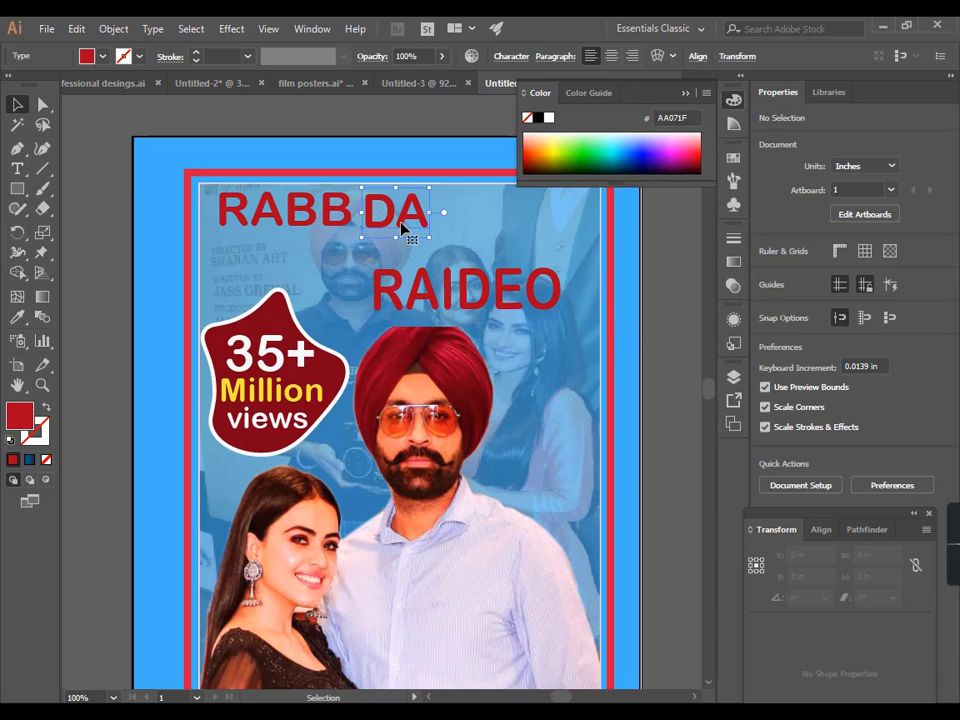
{"action": "left_click", "coordinate": [345, 225], "text": "shift"}
{"action": "left_click_drag", "start_coordinate": [429, 240], "coordinate": [447, 254]}
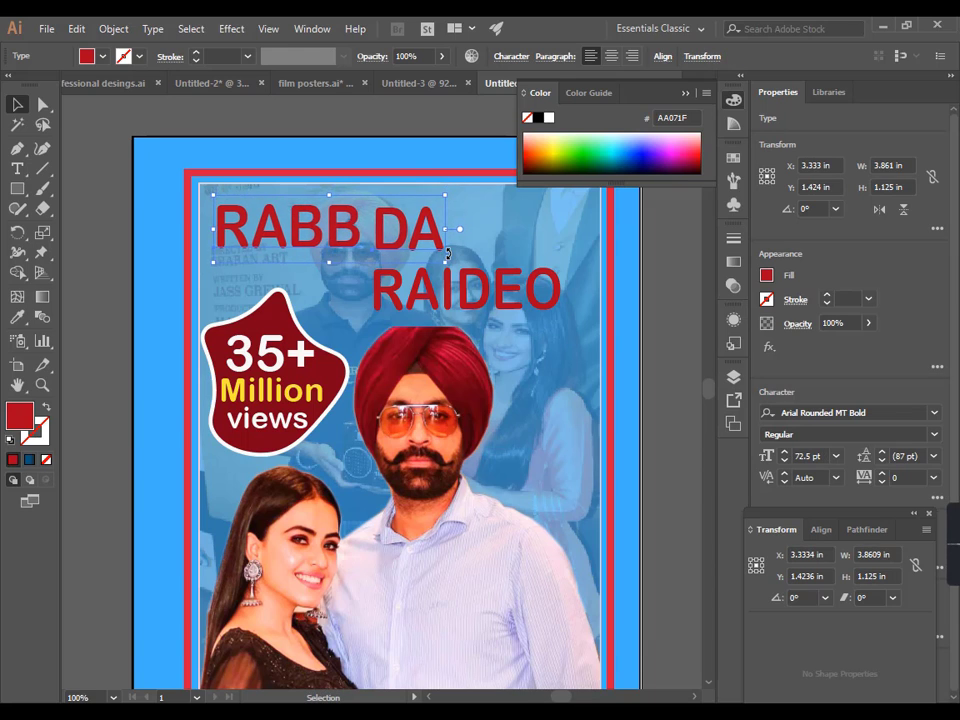
{"action": "left_click_drag", "start_coordinate": [398, 229], "coordinate": [393, 229]}
Try a light pink F7ADBC fill on the "DA" text.
{"action": "left_click", "coordinate": [401, 197]}
{"action": "left_click", "coordinate": [405, 231]}
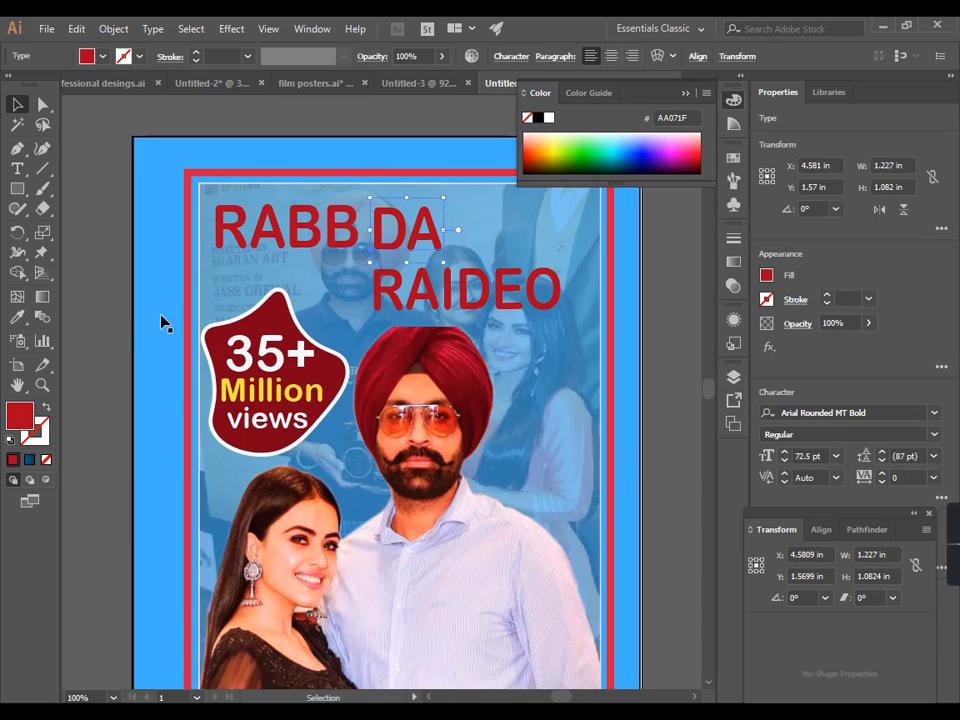
{"action": "double_click", "coordinate": [26, 420]}
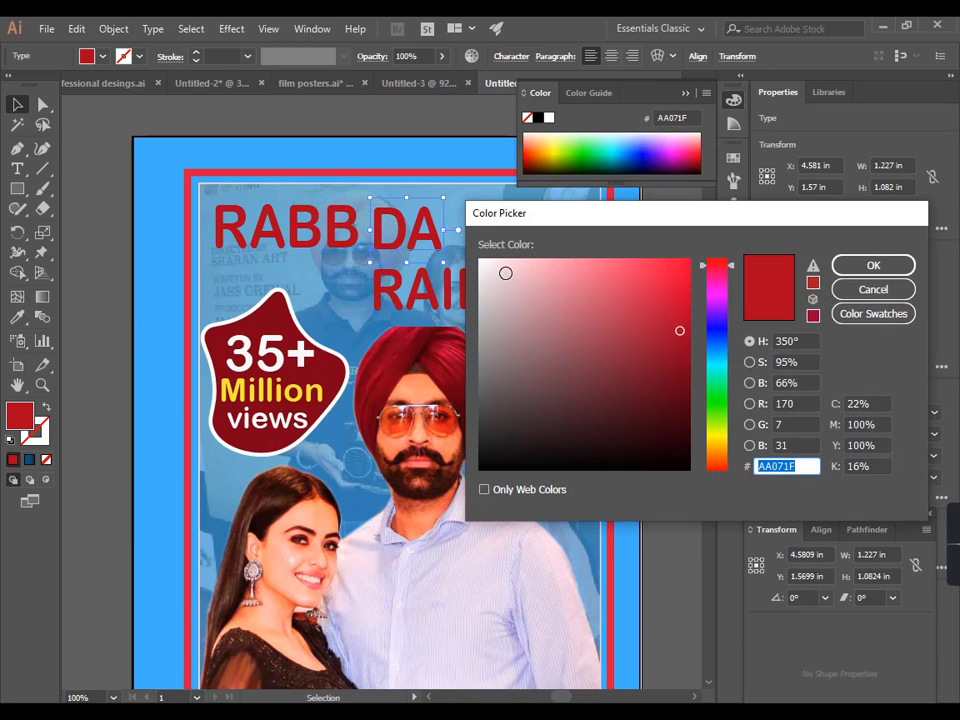
{"action": "left_click", "coordinate": [542, 265]}
{"action": "left_click", "coordinate": [872, 265]}
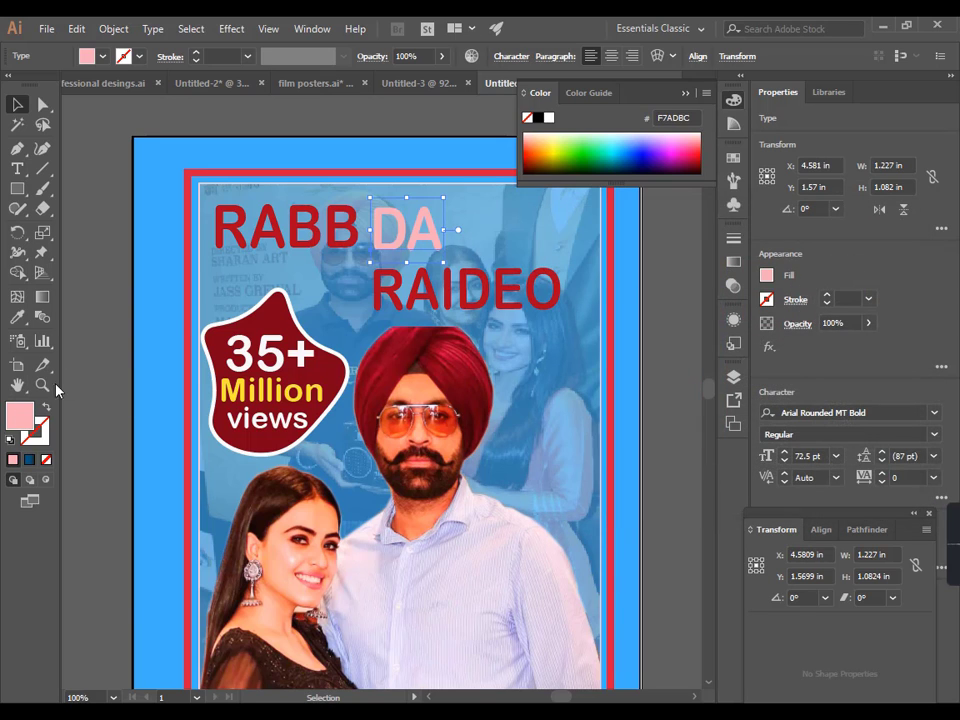
Fill the "DA" text with near-white F9F7F7.
{"action": "double_click", "coordinate": [17, 417]}
{"action": "left_click", "coordinate": [479, 268]}
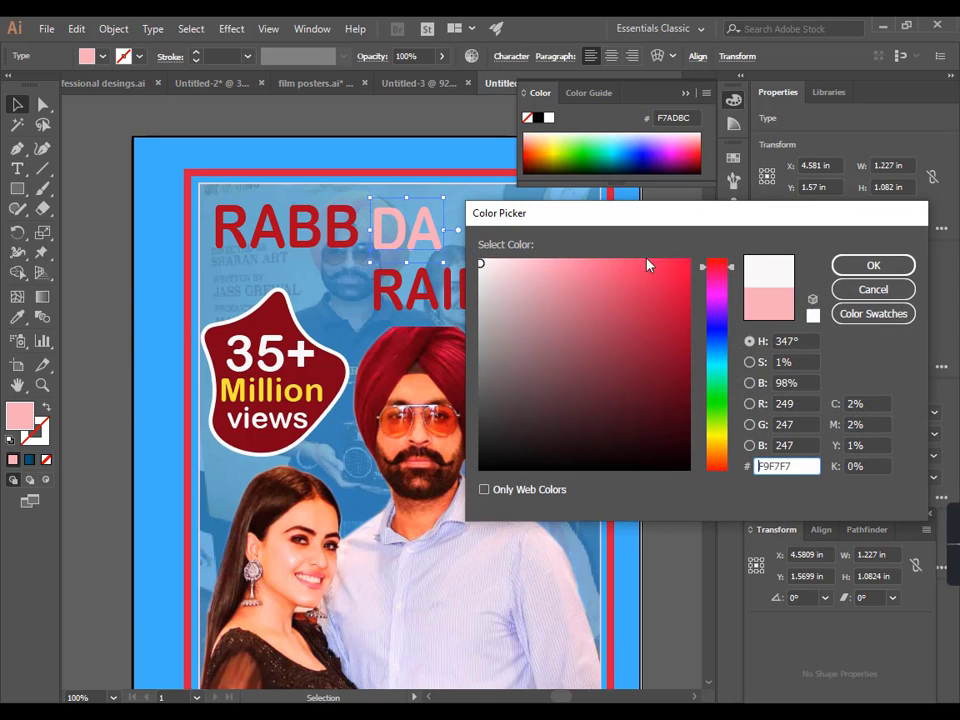
{"action": "left_click", "coordinate": [868, 265]}
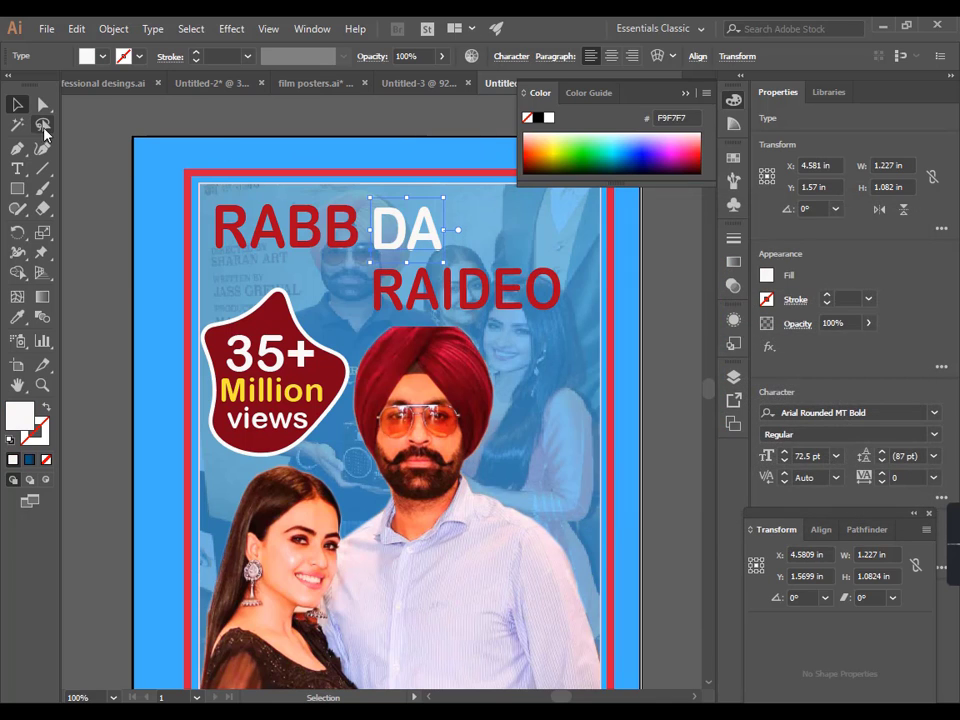
{"action": "left_click", "coordinate": [94, 108]}
{"action": "double_click", "coordinate": [380, 250]}
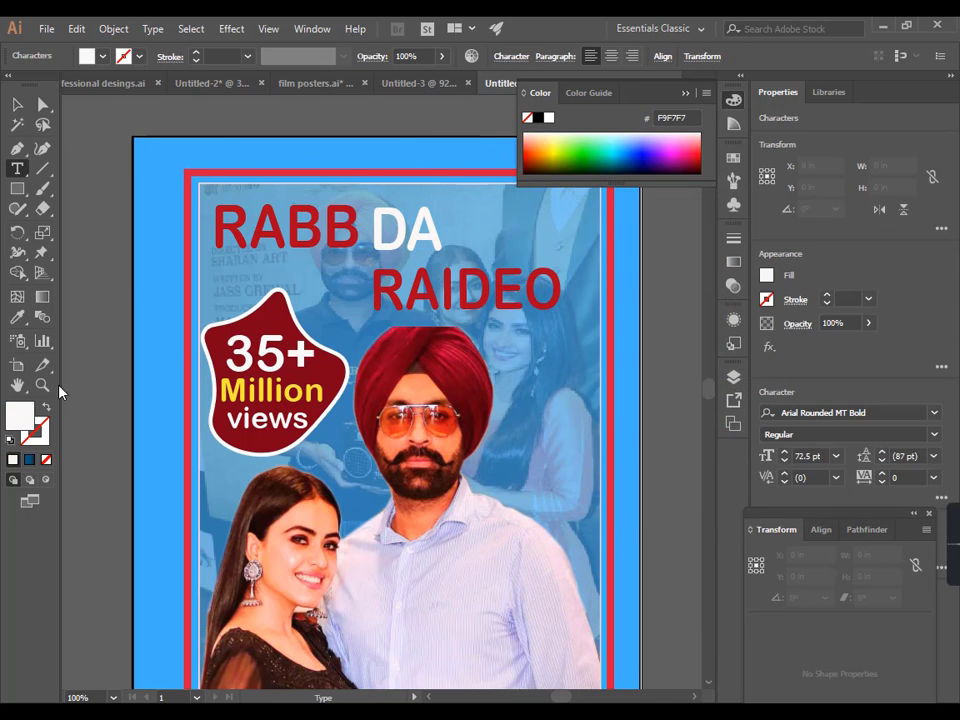
Try to fill the "DA" text with near-black 070101.
{"action": "double_click", "coordinate": [17, 417]}
{"action": "type", "text": "070101"}
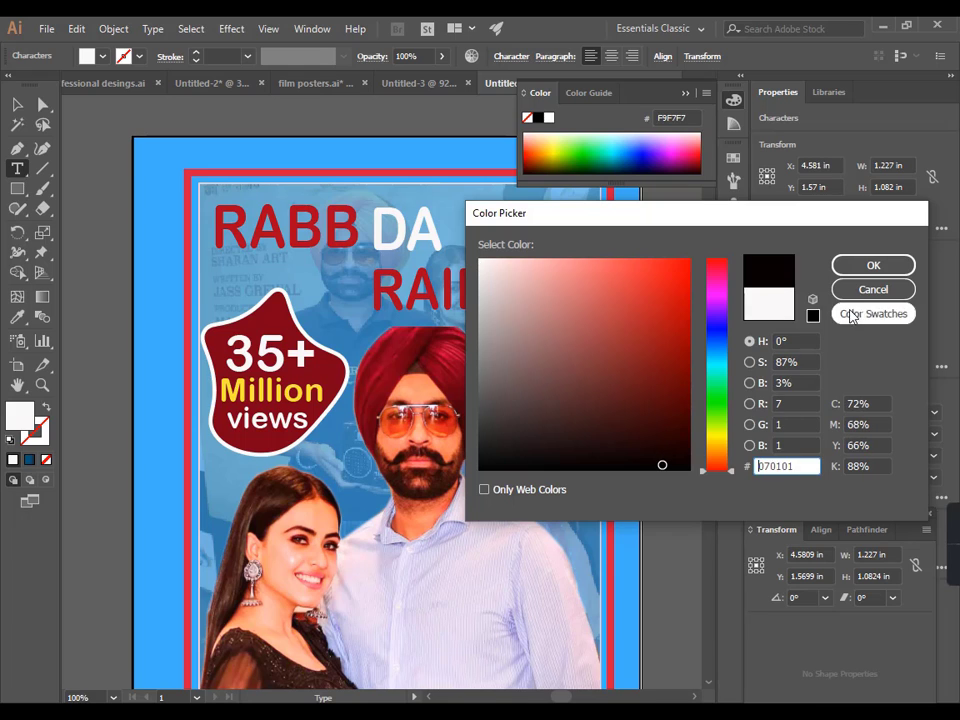
{"action": "left_click", "coordinate": [850, 265]}
{"action": "left_click", "coordinate": [15, 104]}
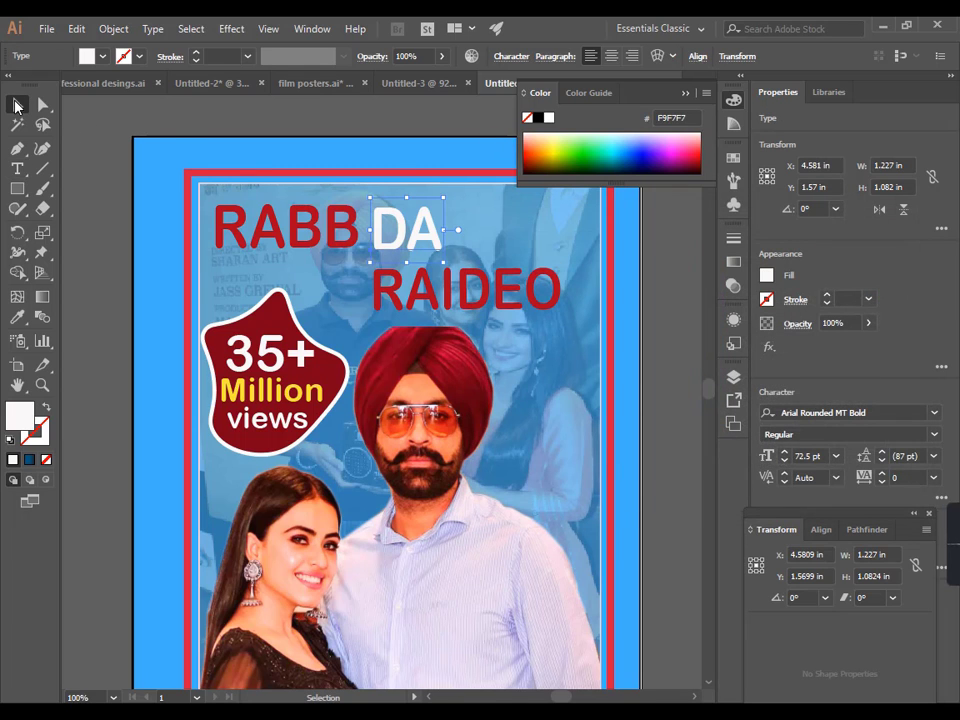
Select "DA" as an object and fill it with black 020000.
{"action": "left_click", "coordinate": [110, 136]}
{"action": "left_click", "coordinate": [388, 245]}
{"action": "double_click", "coordinate": [20, 424]}
{"action": "type", "text": "020000"}
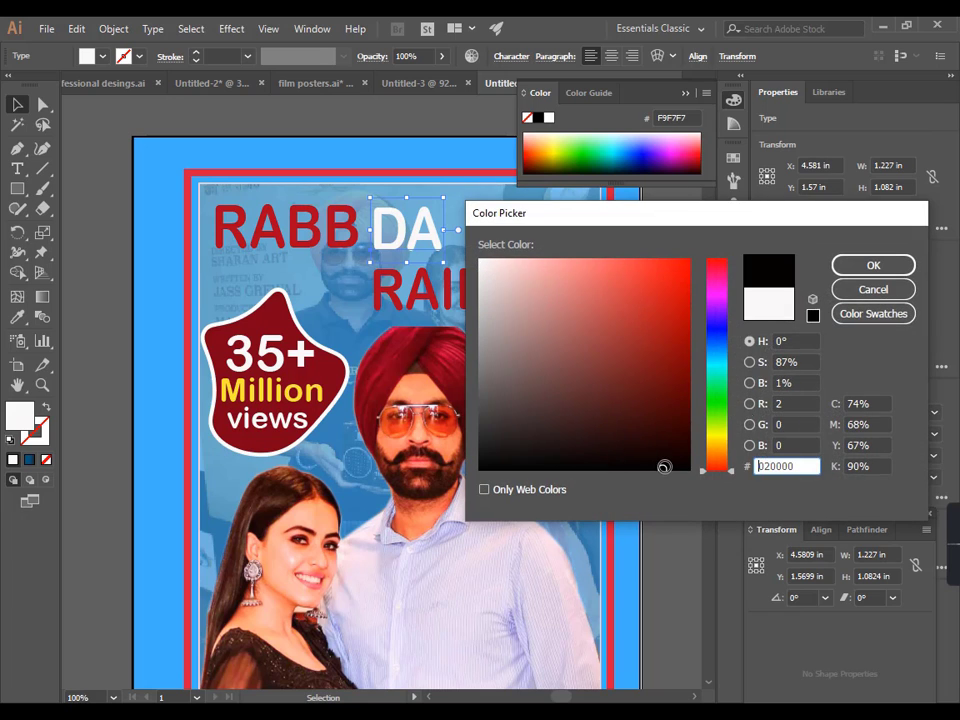
{"action": "left_click", "coordinate": [866, 267]}
{"action": "left_click", "coordinate": [463, 283]}
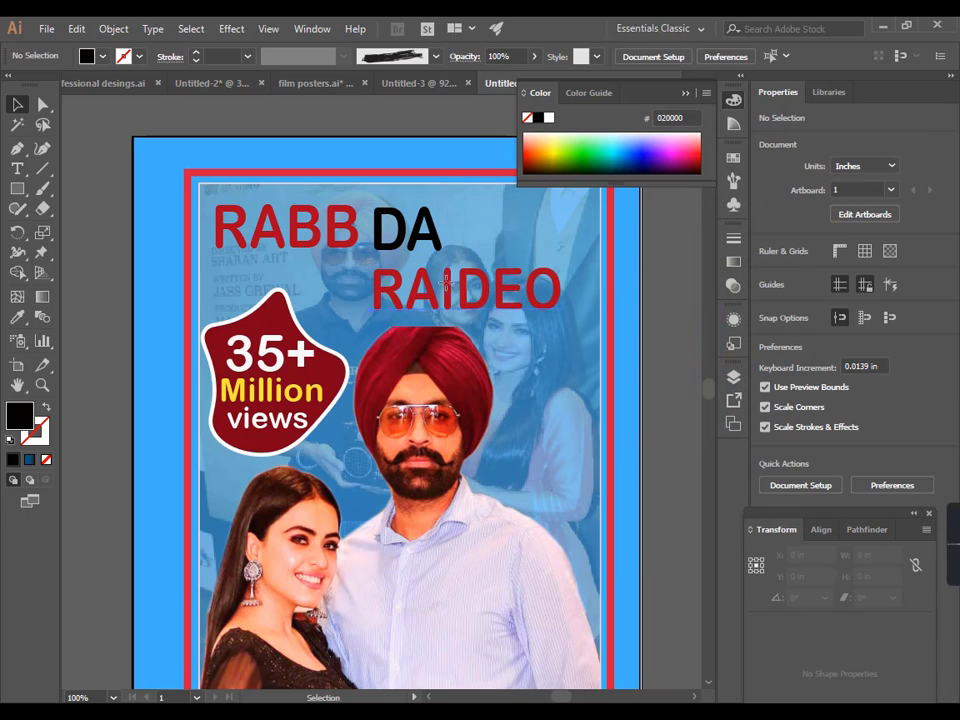
Enlarge "RAIDEO" to about 77.88 pt and shift it slightly to the left beneath "RABB DA".
{"action": "left_click_drag", "start_coordinate": [447, 284], "coordinate": [429, 289]}
{"action": "left_click_drag", "start_coordinate": [561, 321], "coordinate": [573, 331]}
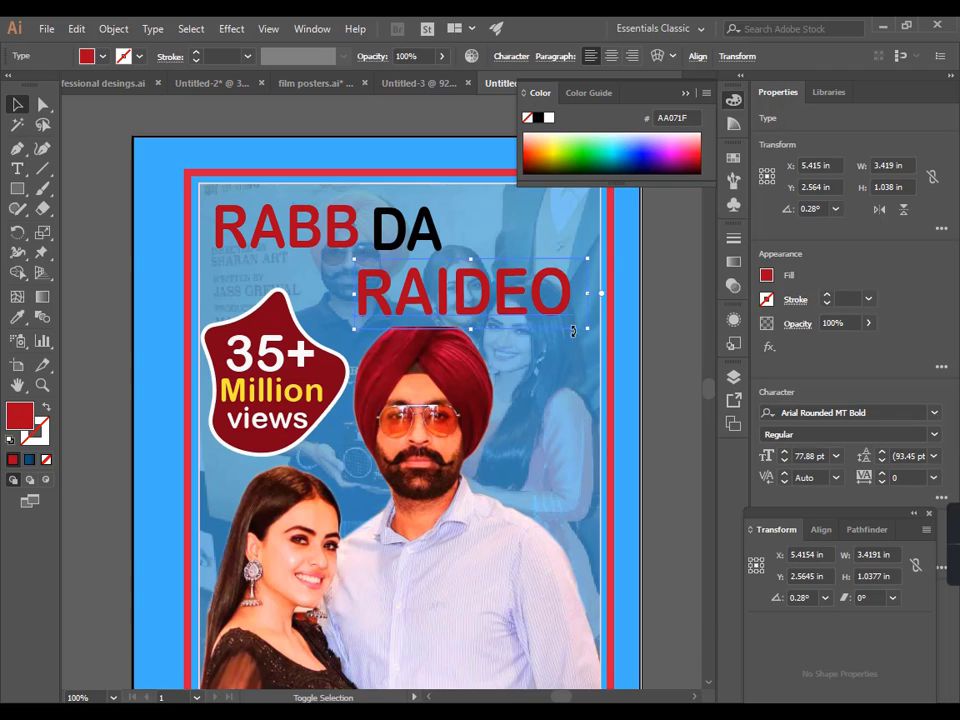
{"action": "left_click_drag", "start_coordinate": [516, 319], "coordinate": [508, 317]}
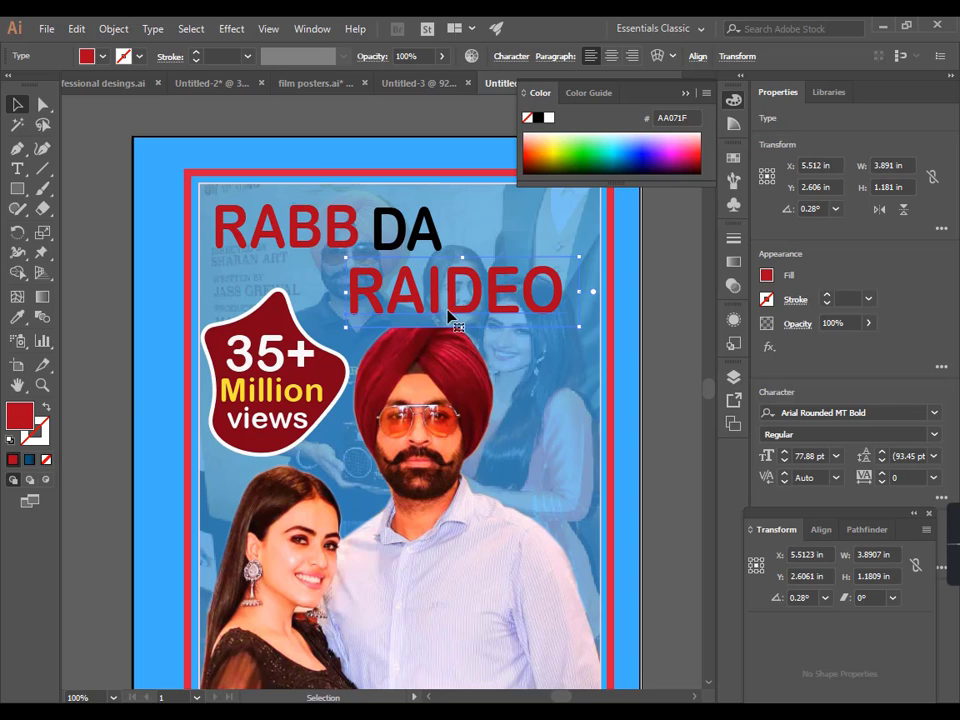
{"action": "key", "text": "alt"}
{"action": "left_click", "coordinate": [85, 128]}
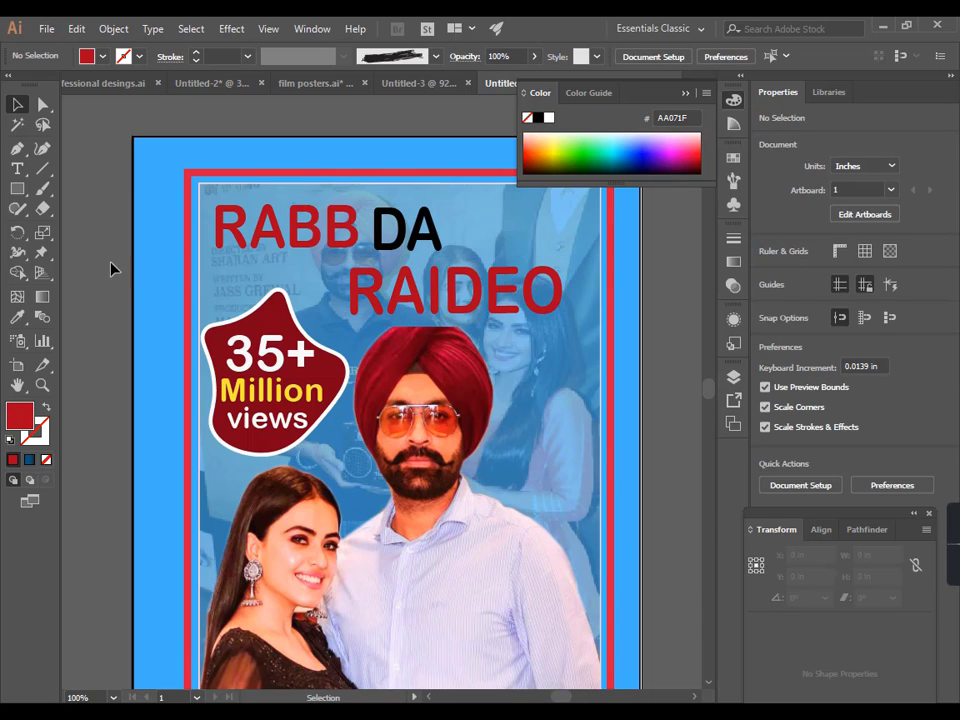
Place a copy of "DA" to its right on the same line and change the copy's text to "2".
{"action": "left_click_drag", "start_coordinate": [425, 248], "coordinate": [525, 243]}
{"action": "double_click", "coordinate": [545, 245]}
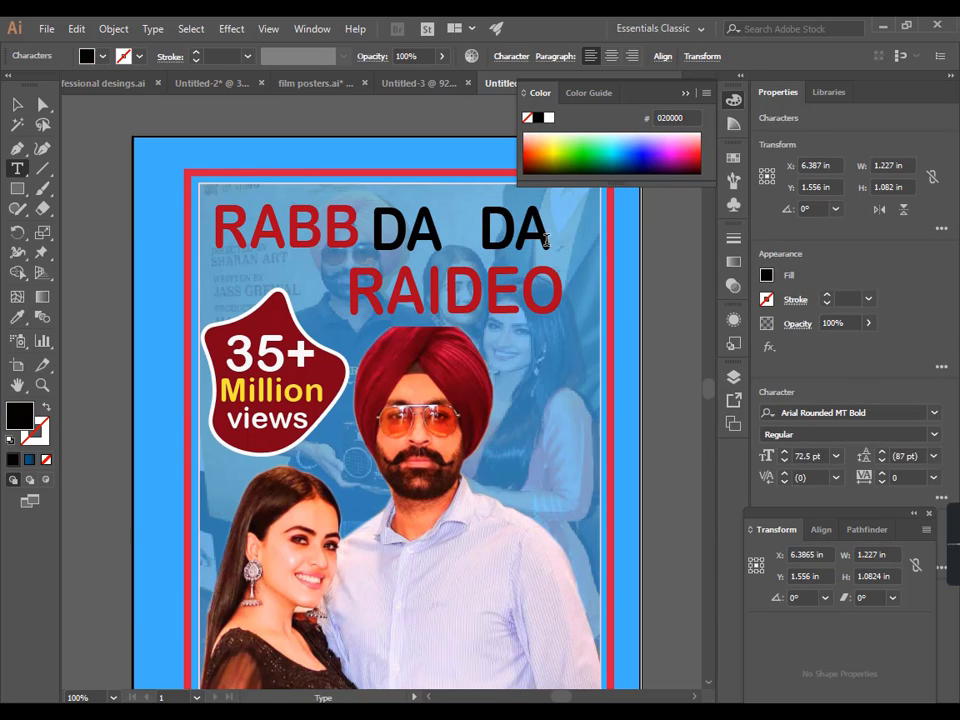
{"action": "type", "text": "2"}
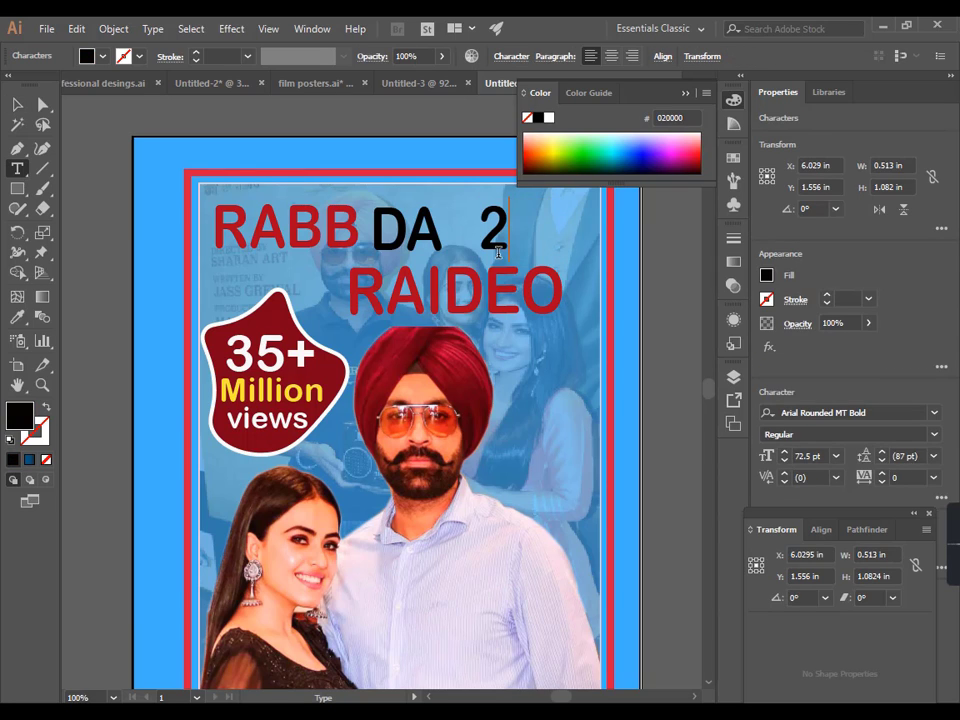
{"action": "left_click", "coordinate": [17, 104]}
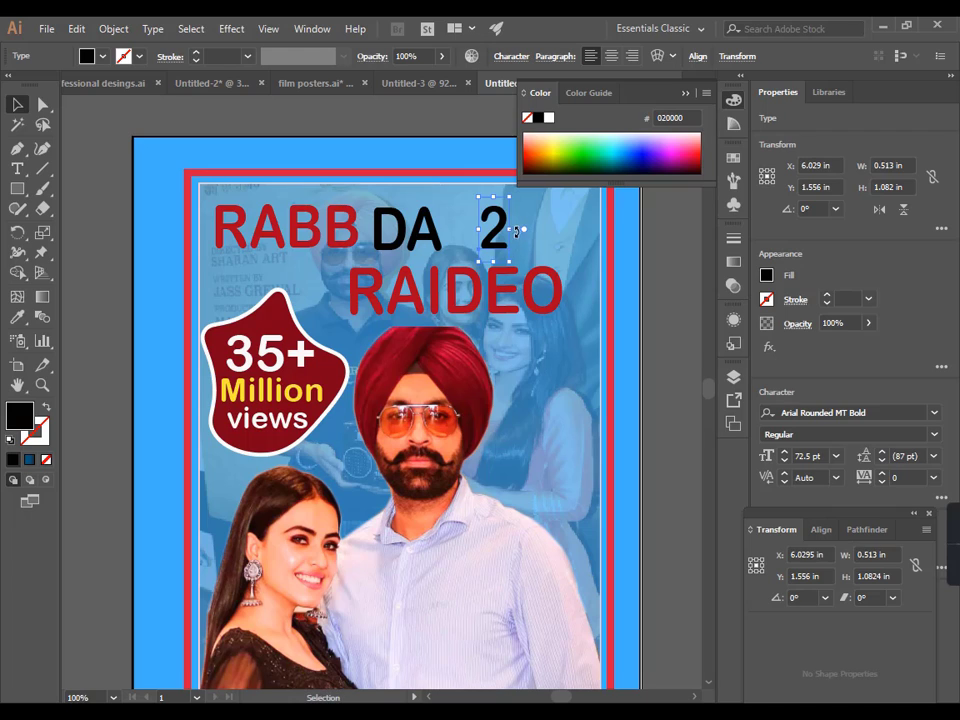
Try the Bauhaus 93 font on the "2".
{"action": "left_click", "coordinate": [512, 57]}
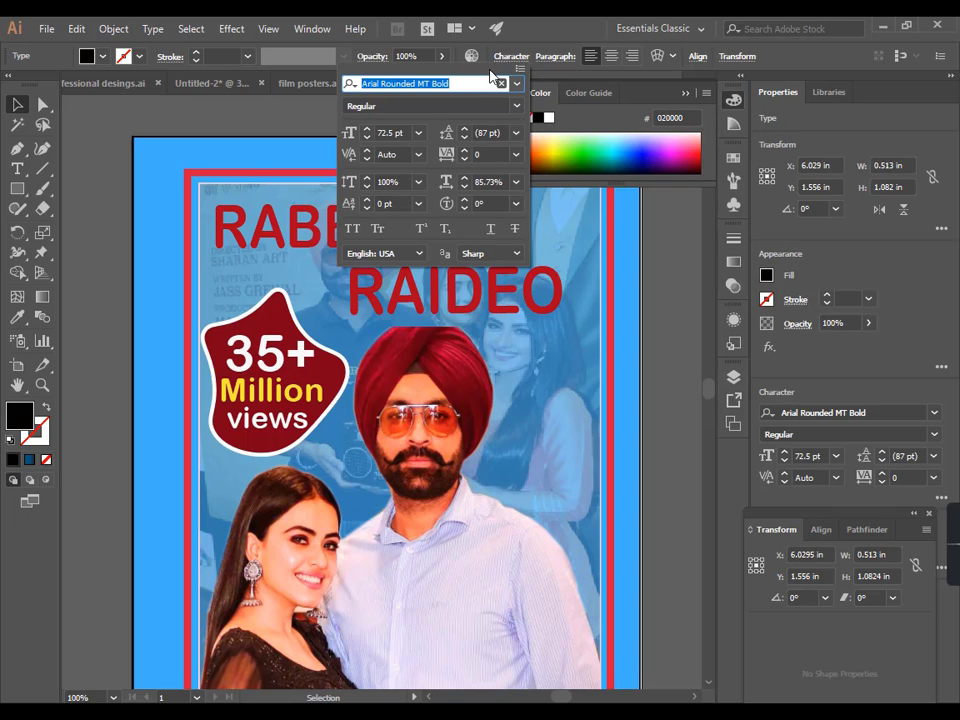
{"action": "left_click", "coordinate": [518, 86]}
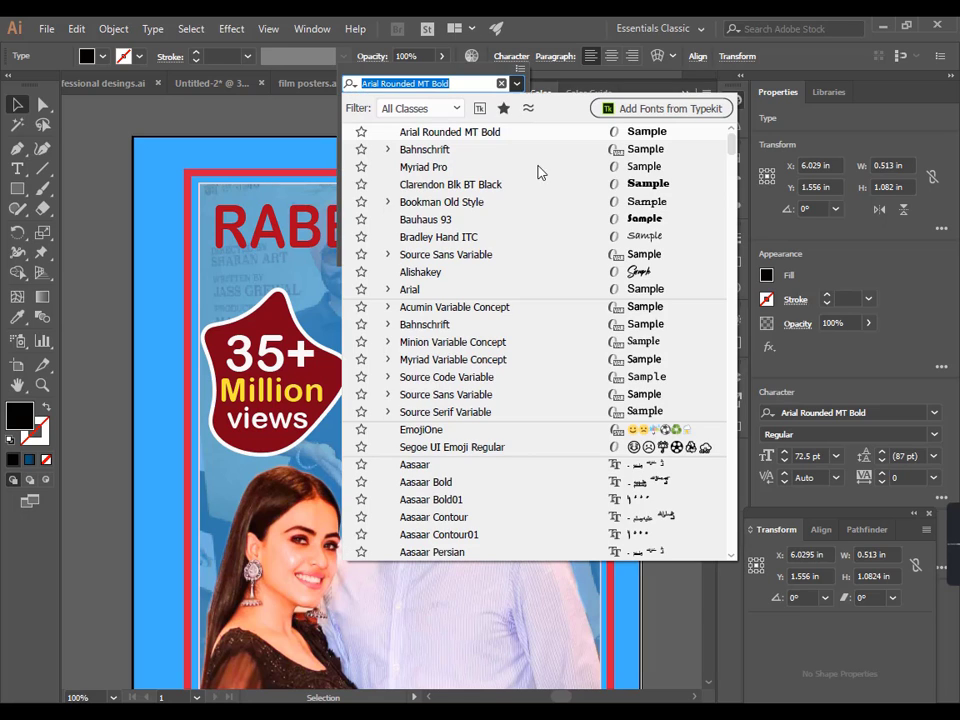
{"action": "left_click", "coordinate": [620, 219]}
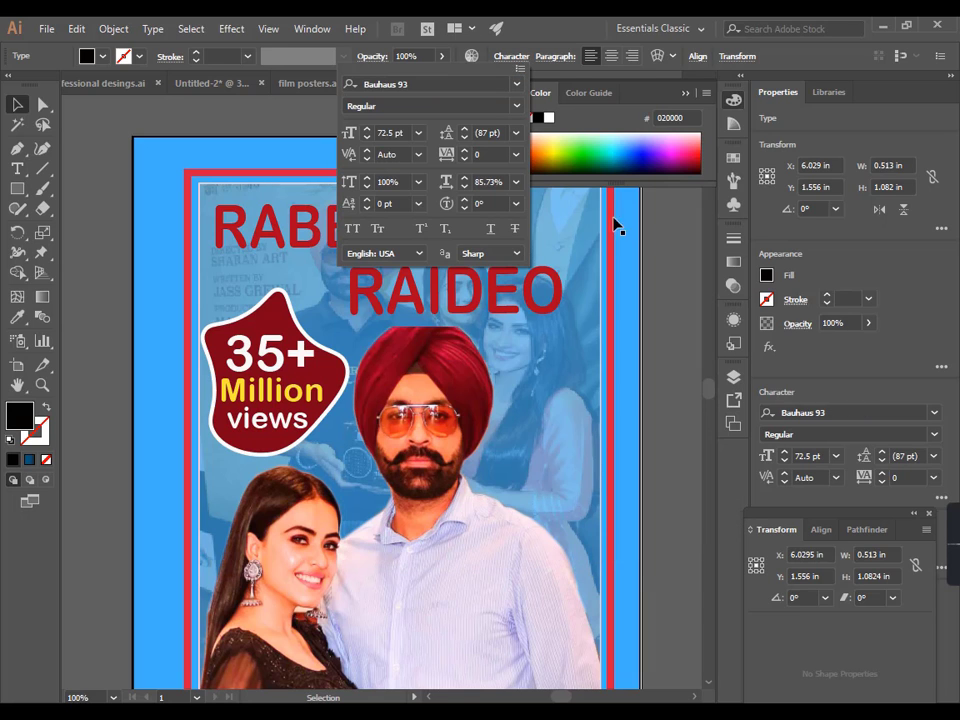
{"action": "key", "text": "Escape"}
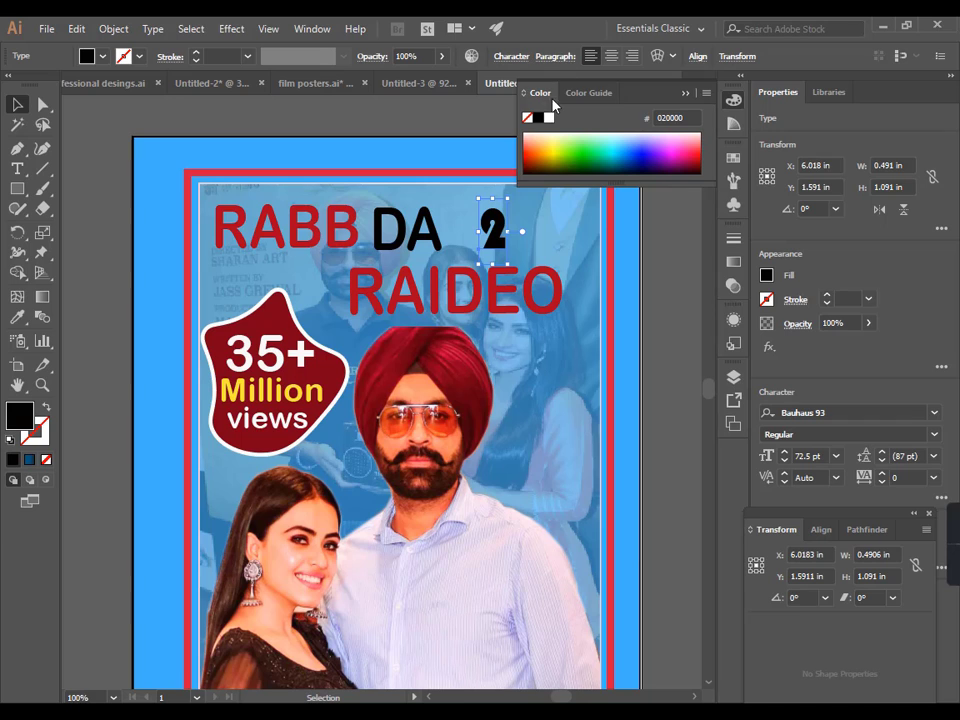
Try the Myriad Variable Concept font on the "2".
{"action": "left_click", "coordinate": [510, 57]}
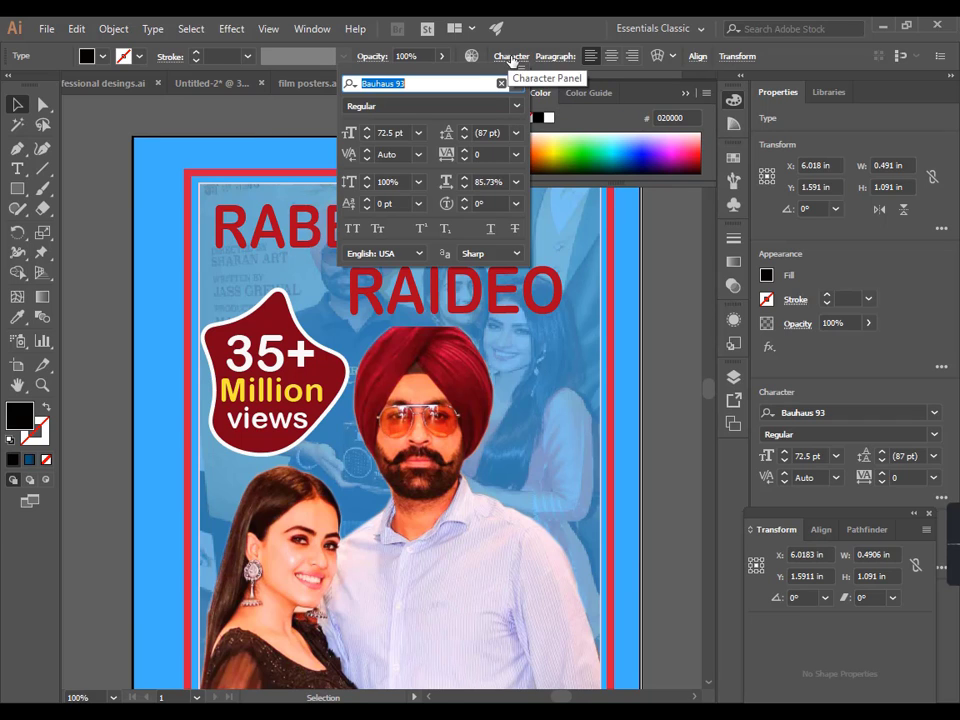
{"action": "left_click", "coordinate": [517, 84]}
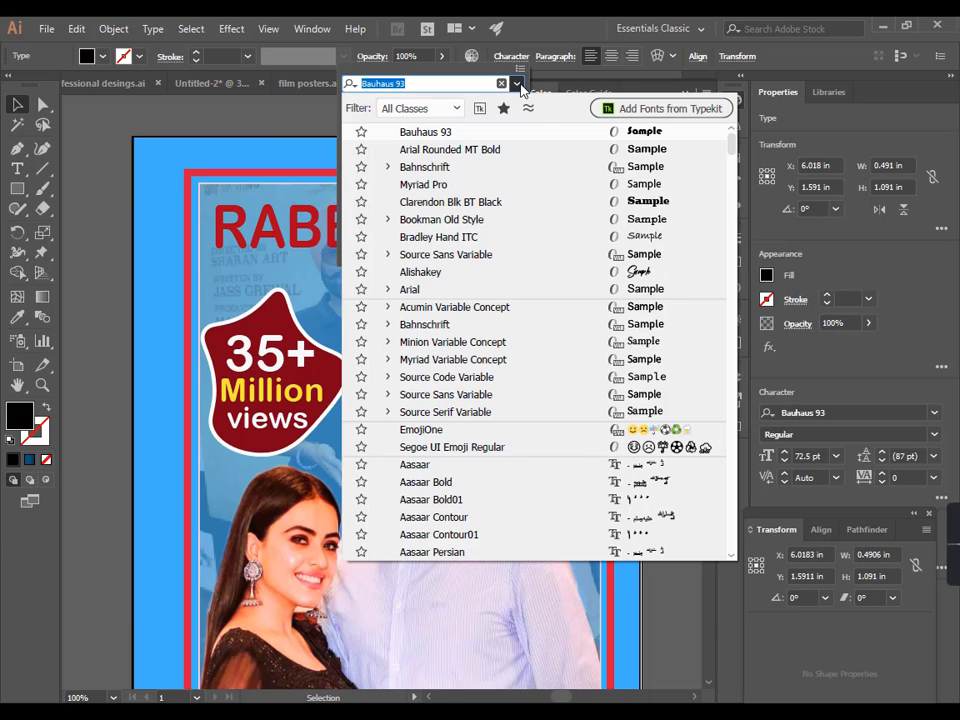
{"action": "left_click", "coordinate": [556, 360]}
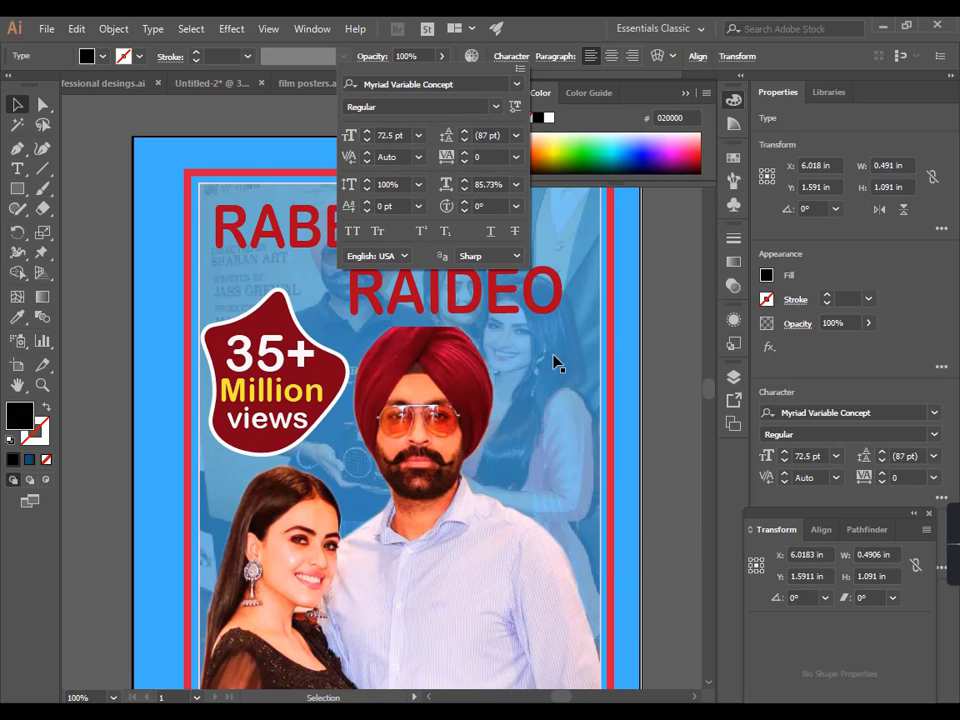
{"action": "left_click", "coordinate": [670, 327]}
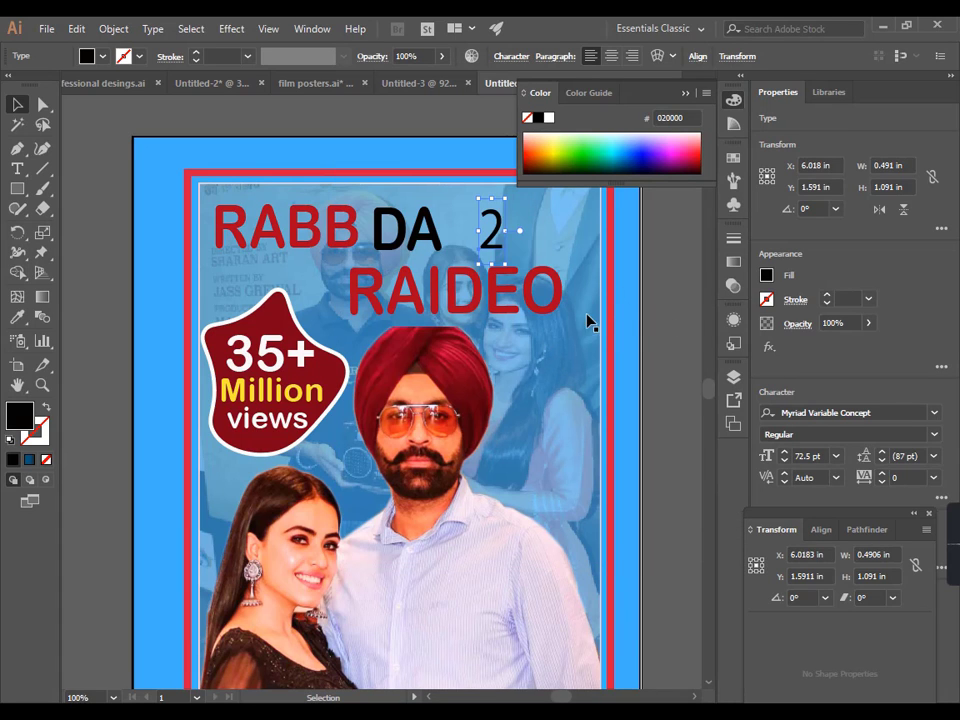
Try the Source Sans Variable font on the "2".
{"action": "left_click", "coordinate": [508, 56]}
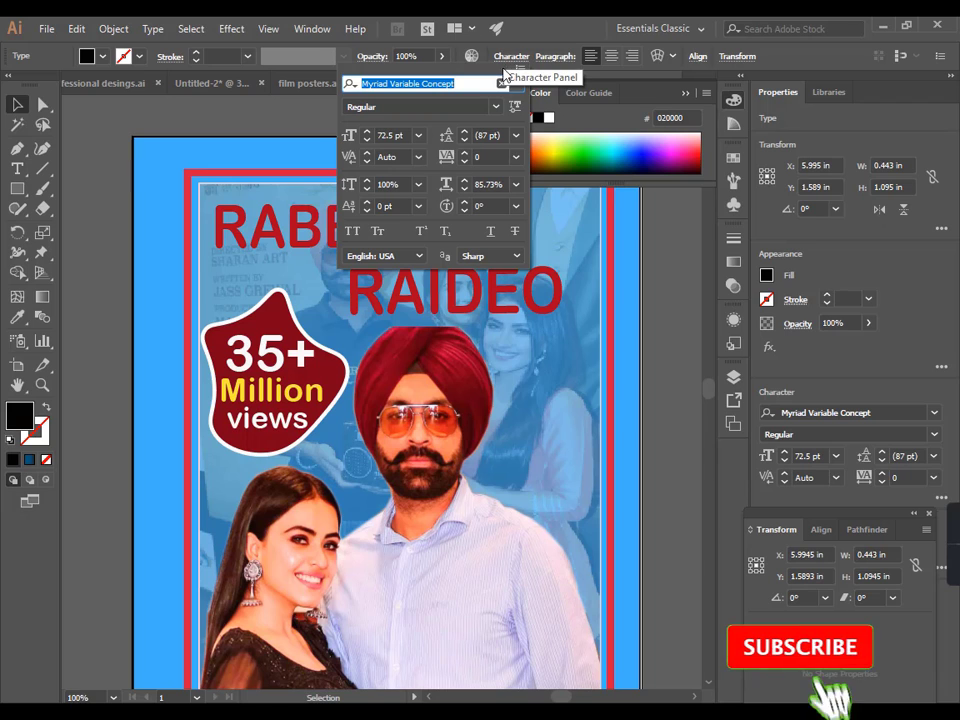
{"action": "left_click", "coordinate": [516, 85]}
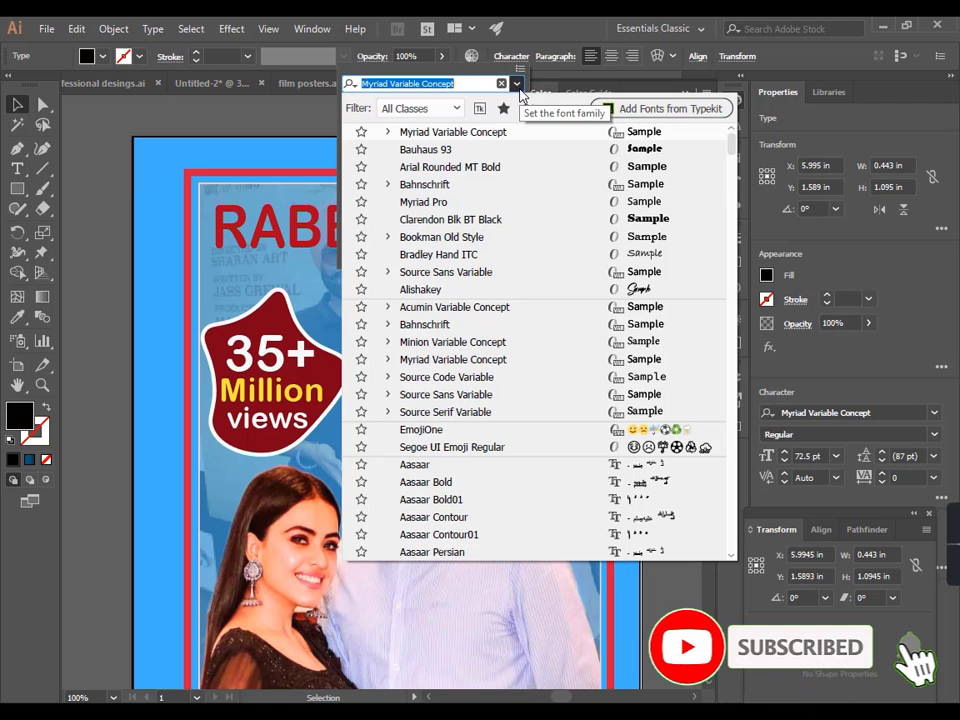
{"action": "left_click", "coordinate": [537, 275]}
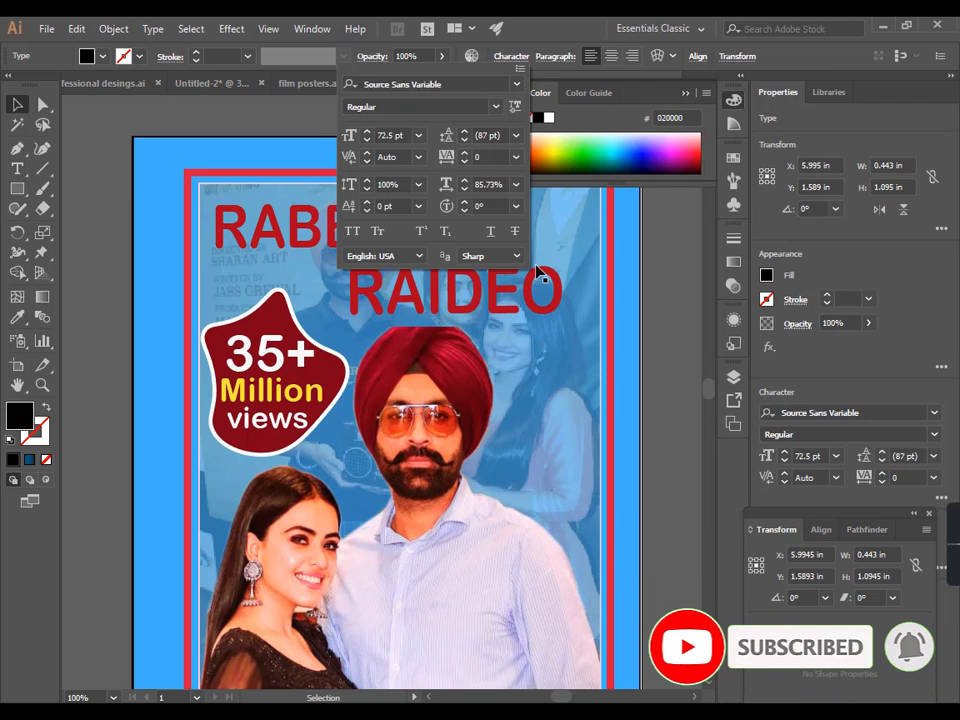
{"action": "left_click", "coordinate": [670, 270]}
Stretch the "2" wider and scale it up to about 85.84 pt.
{"action": "scroll", "coordinate": [477, 217], "scroll_direction": "up", "scroll_amount": 2}
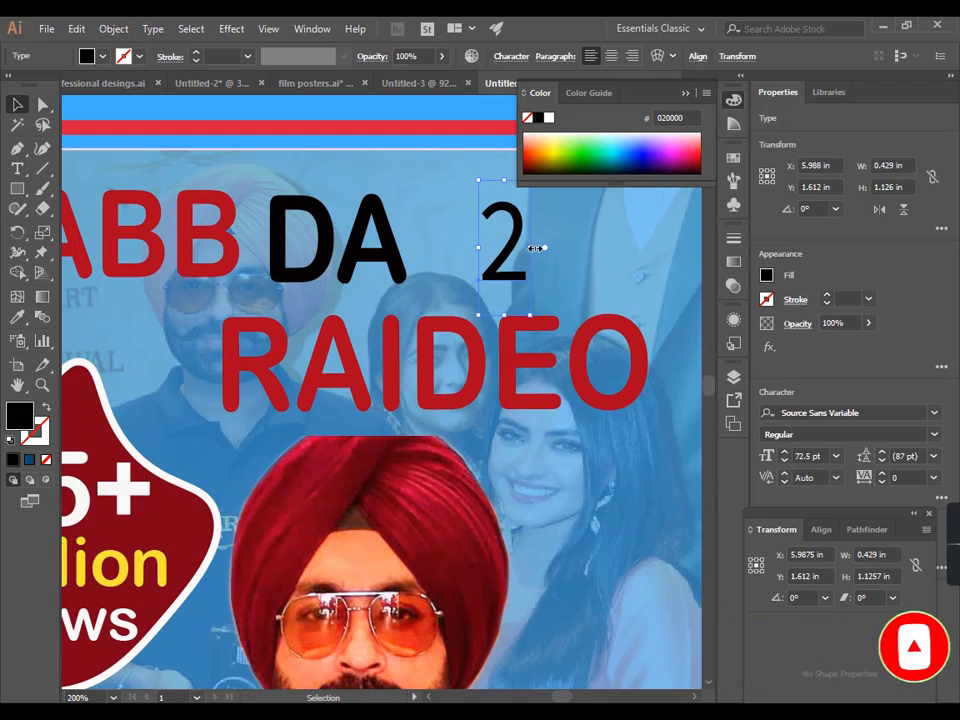
{"action": "mouse_move", "coordinate": [534, 247]}
{"action": "left_mouse_down"}
{"action": "mouse_move", "coordinate": [564, 244]}
{"action": "mouse_move", "coordinate": [531, 249]}
{"action": "left_mouse_up"}
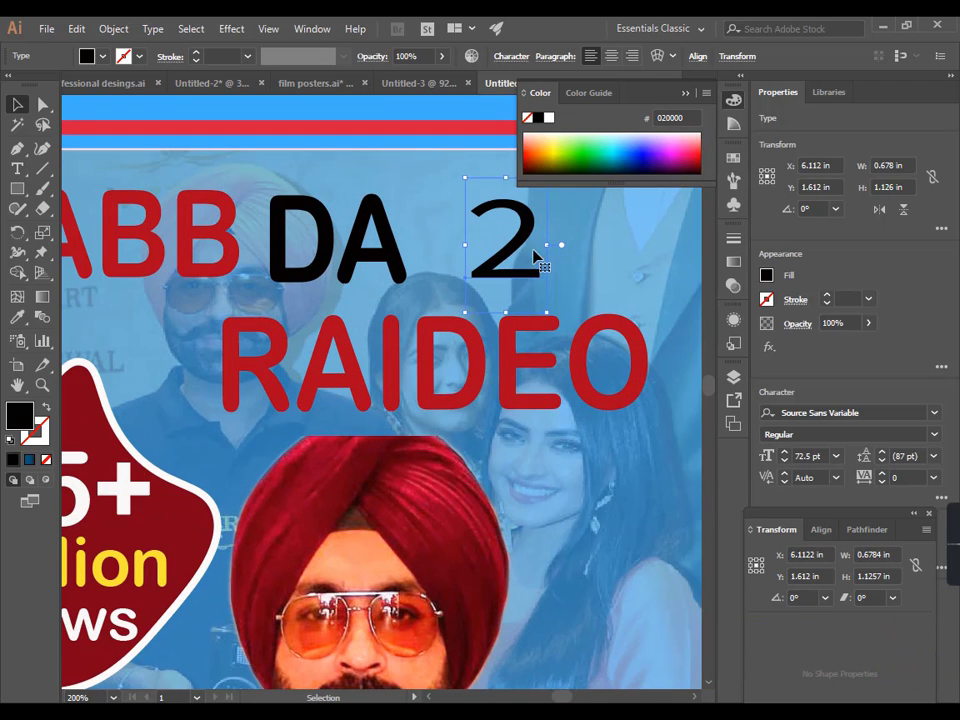
{"action": "left_click_drag", "start_coordinate": [548, 305], "coordinate": [560, 328]}
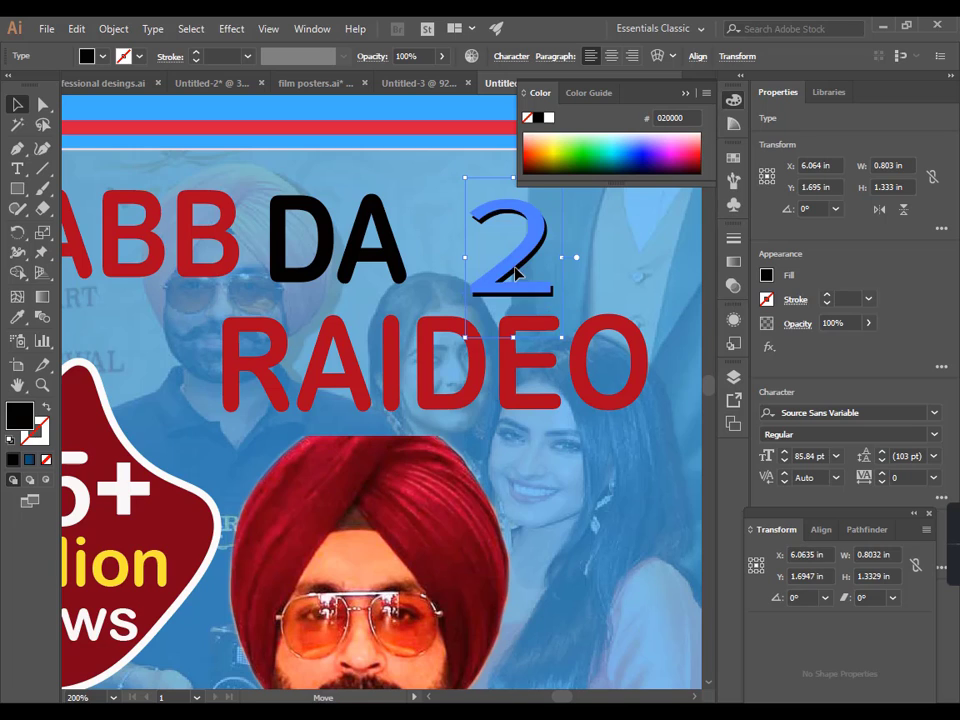
Set the font of the "2" to Algerian.
{"action": "left_click", "coordinate": [517, 58]}
{"action": "left_click", "coordinate": [517, 84]}
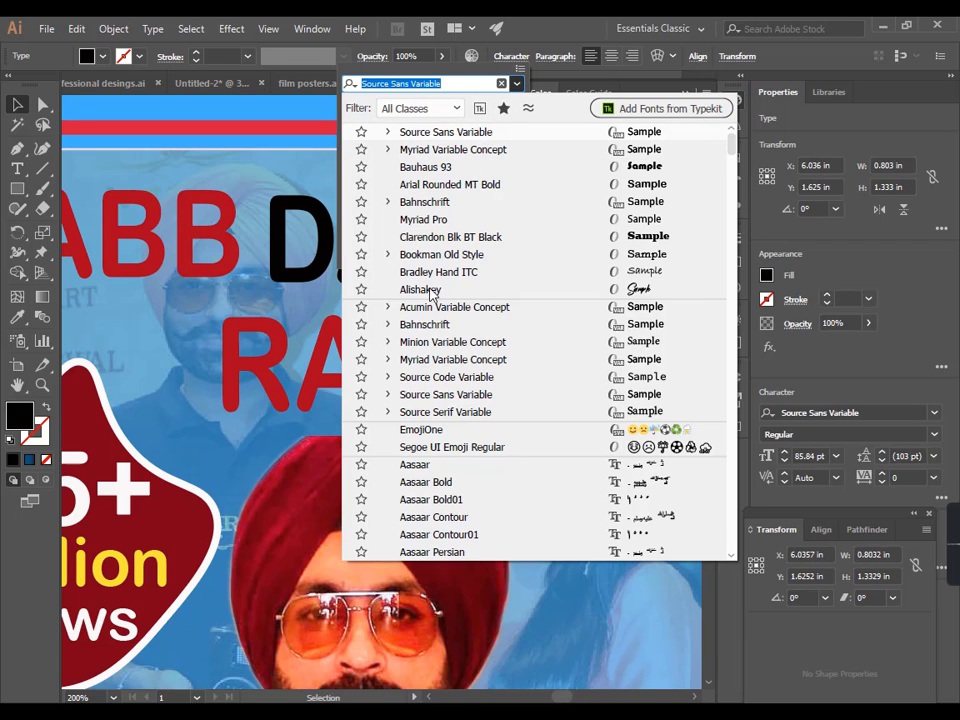
{"action": "scroll", "coordinate": [454, 422], "scroll_direction": "down", "scroll_amount": 4}
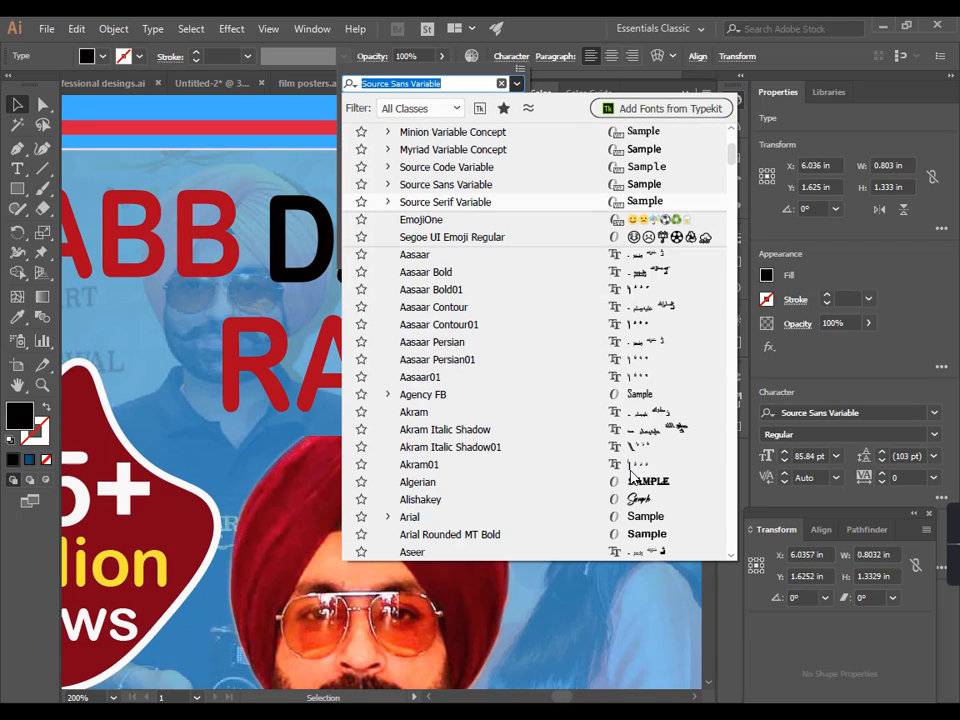
{"action": "left_click", "coordinate": [631, 479]}
{"action": "left_click", "coordinate": [561, 304]}
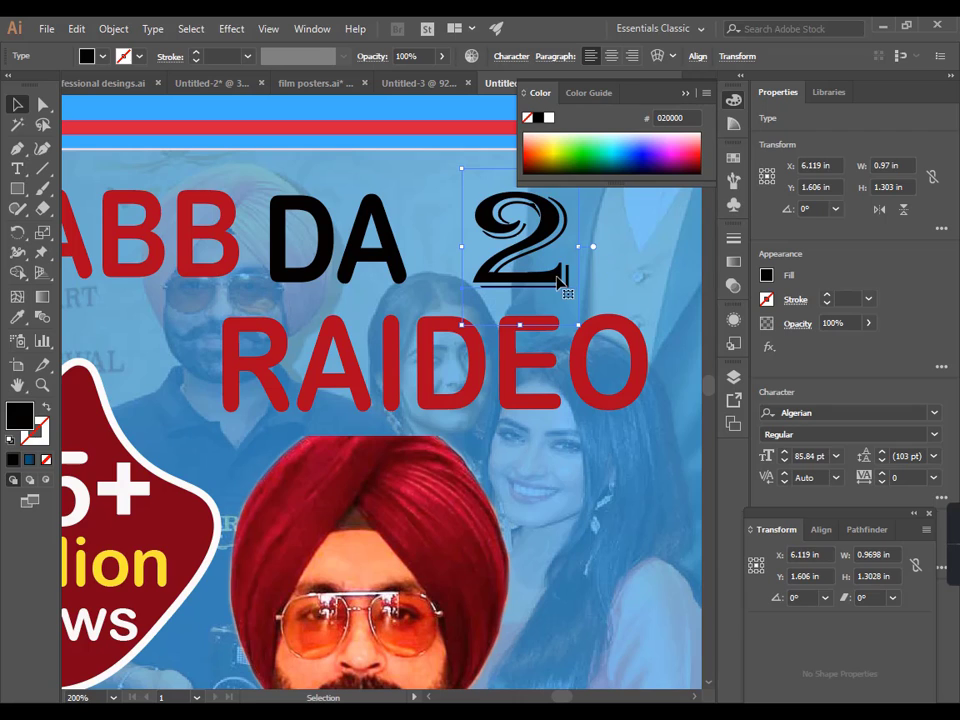
Enlarge the "2" to about 1.3 in wide and move it close beside "DA".
{"action": "left_click_drag", "start_coordinate": [578, 326], "coordinate": [598, 346]}
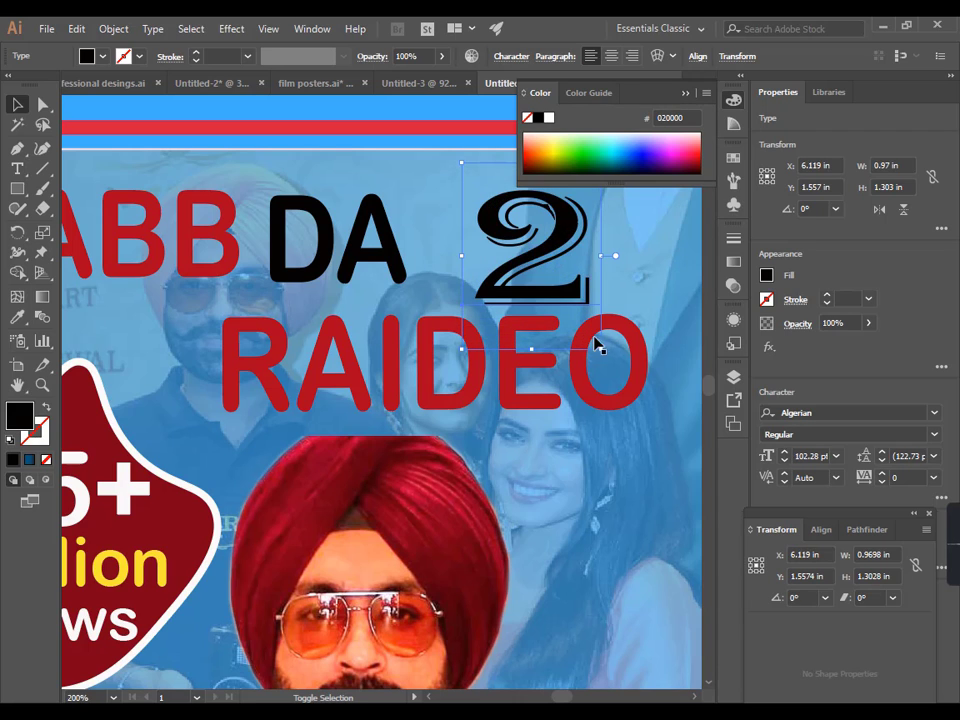
{"action": "left_click_drag", "start_coordinate": [548, 292], "coordinate": [513, 286]}
{"action": "mouse_move", "coordinate": [567, 343]}
{"action": "left_mouse_down"}
{"action": "mouse_move", "coordinate": [582, 360]}
{"action": "mouse_move", "coordinate": [580, 352]}
{"action": "left_mouse_up"}
Nudge "RAIDEO" slightly down, away from the "2" above it.
{"action": "left_click", "coordinate": [578, 349]}
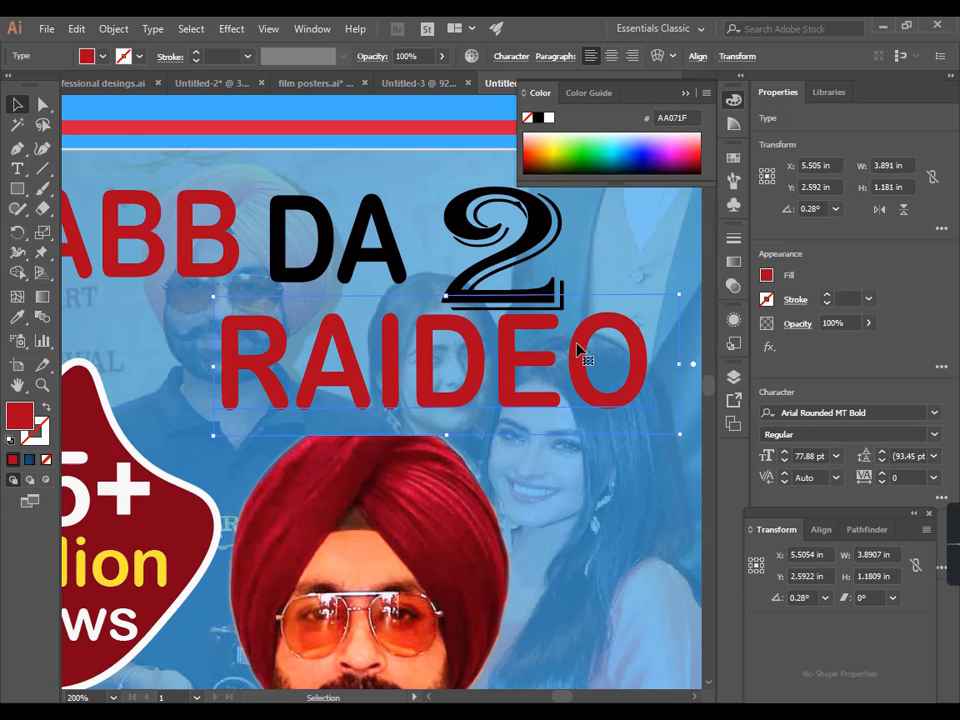
{"action": "key", "text": "Down"}
{"action": "key", "text": "Down"}
{"action": "key", "text": "Down"}
{"action": "scroll", "coordinate": [468, 402], "scroll_direction": "down", "scroll_amount": 2}
{"action": "left_click", "coordinate": [487, 240]}
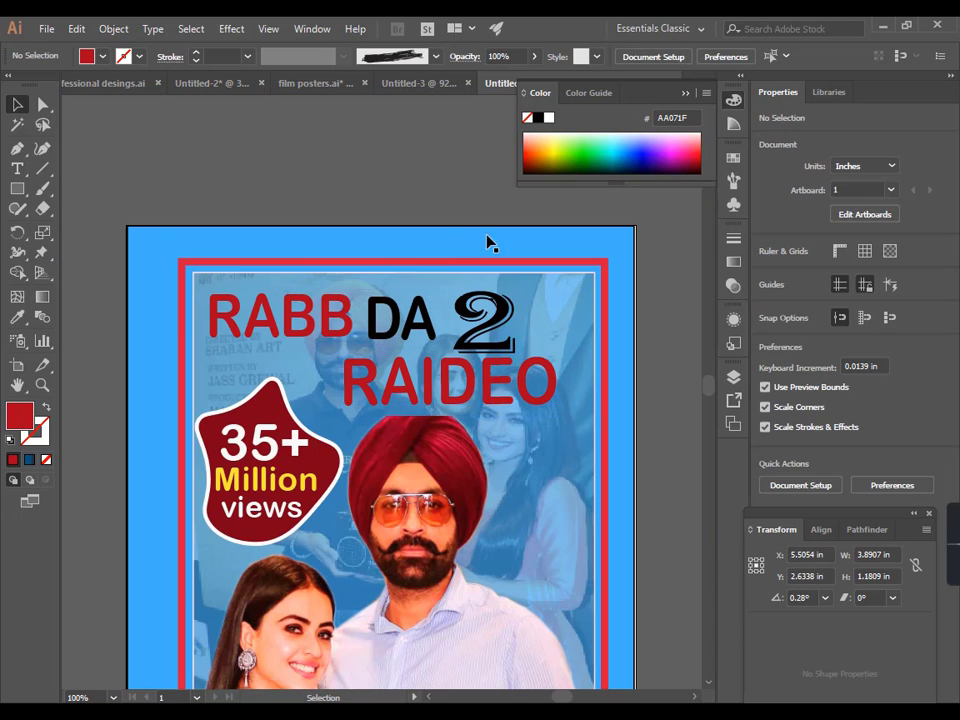
Shift the "2" slightly up and farther to the right of "DA".
{"action": "left_click", "coordinate": [510, 322]}
{"action": "left_click_drag", "start_coordinate": [525, 274], "coordinate": [551, 279]}
{"action": "scroll", "coordinate": [465, 343], "scroll_direction": "down", "scroll_amount": 1}
{"action": "left_click", "coordinate": [571, 221]}
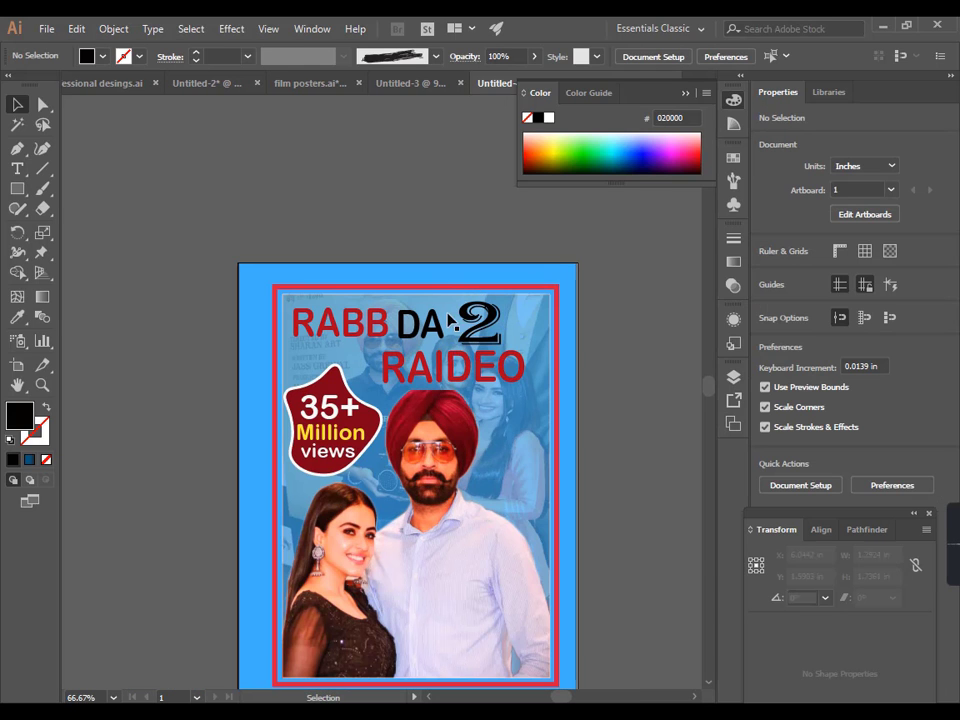
Duplicate "RAIDEO" with a small offset up and to the left, and fill the front copy with near-white F9F7F7.
{"action": "left_click", "coordinate": [424, 373]}
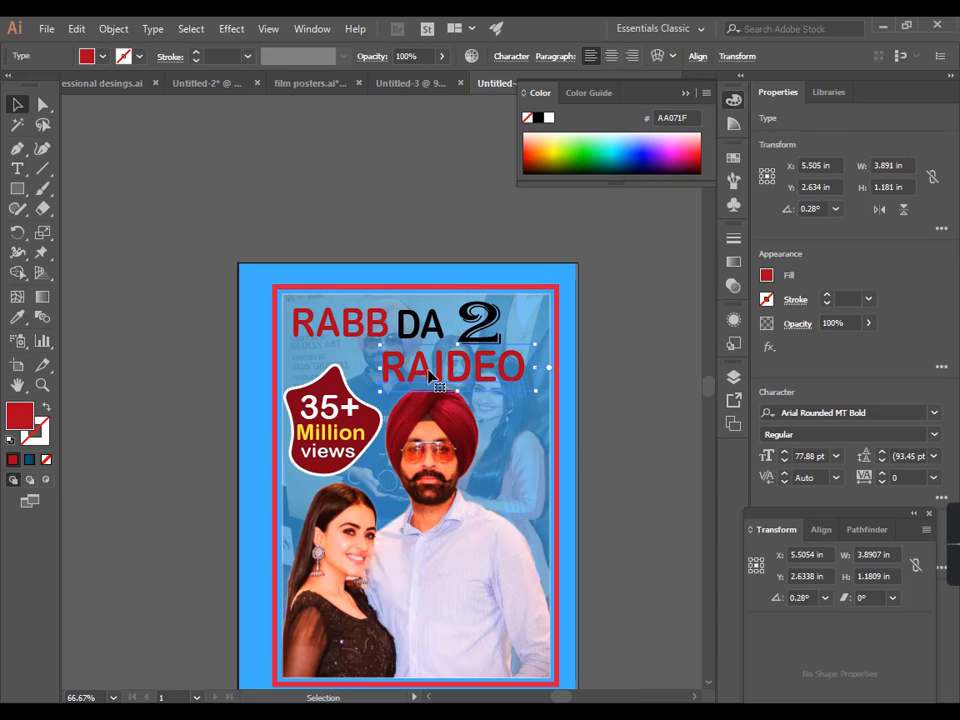
{"action": "scroll", "coordinate": [430, 380], "scroll_direction": "up", "scroll_amount": 2}
{"action": "left_click_drag", "start_coordinate": [427, 374], "coordinate": [424, 370]}
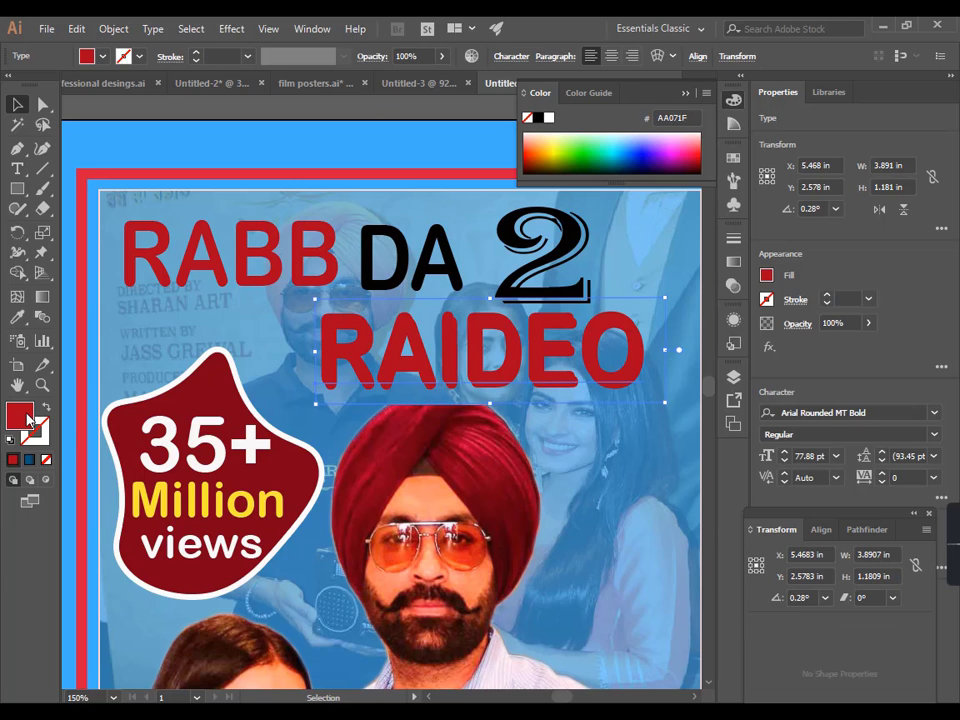
{"action": "double_click", "coordinate": [27, 419]}
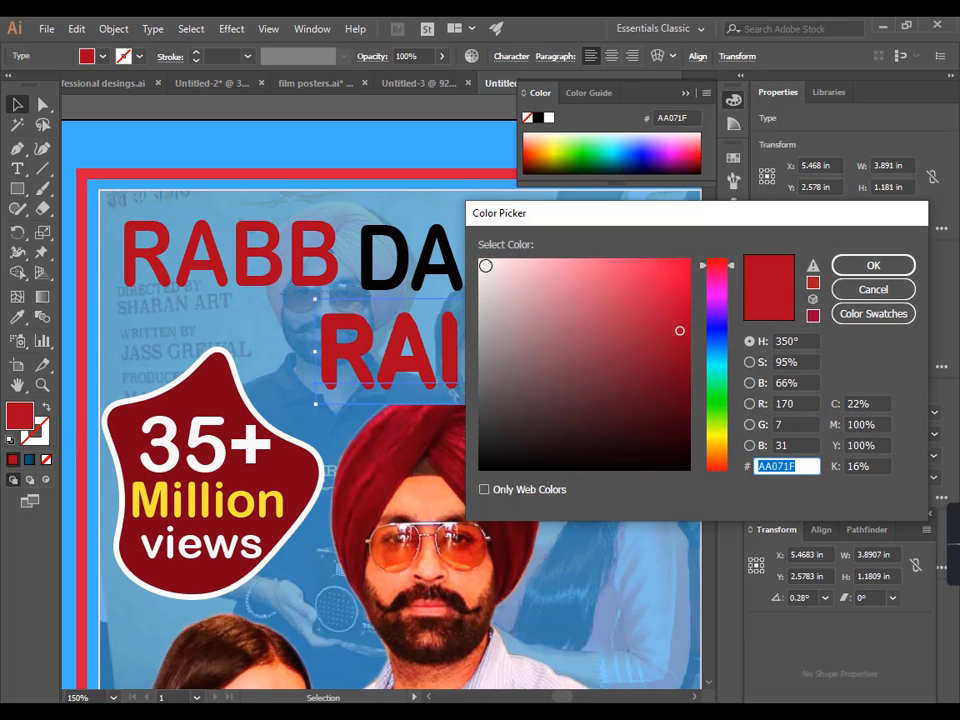
{"action": "left_click", "coordinate": [485, 265]}
{"action": "left_click", "coordinate": [845, 266]}
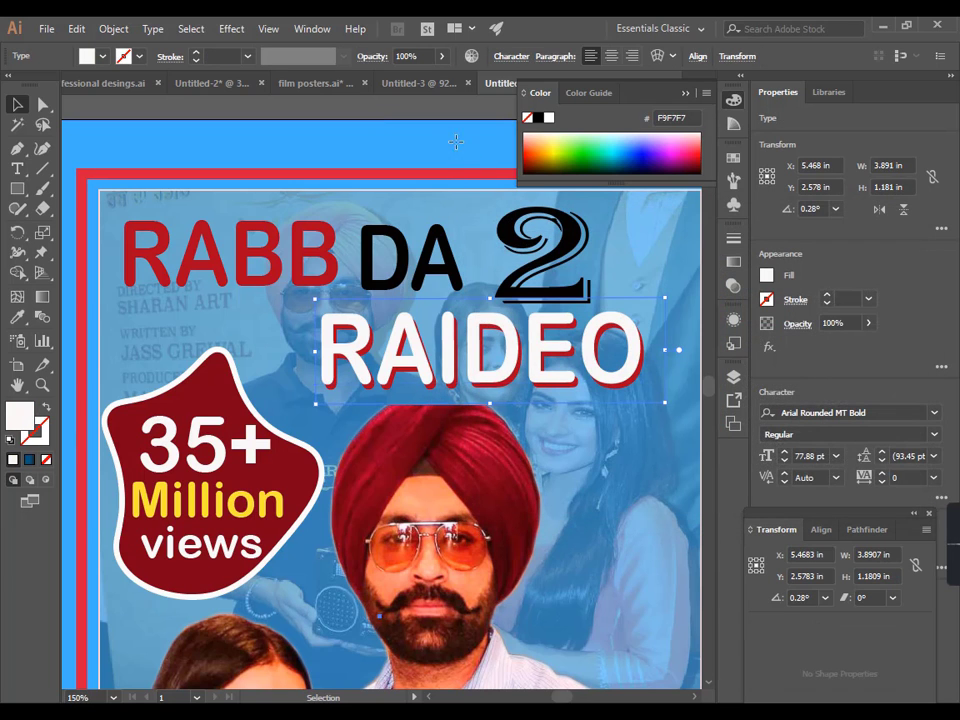
Examine the earlier design in film posters.ai without closing it, and return to the Untitled-4 poster at 100% view.
{"action": "left_click", "coordinate": [456, 142]}
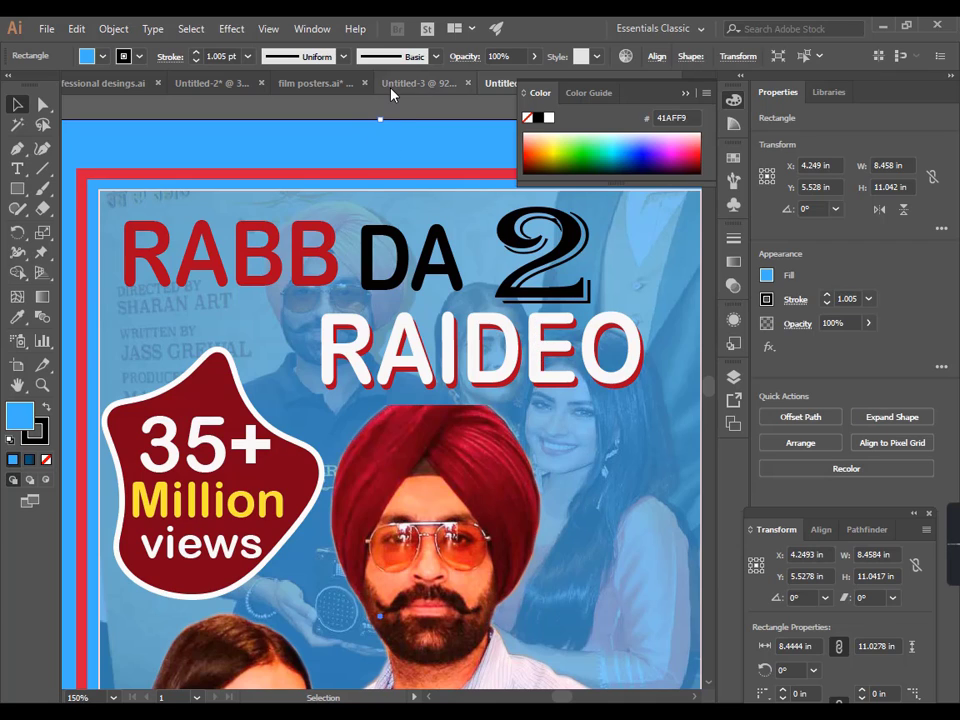
{"action": "left_click", "coordinate": [392, 84]}
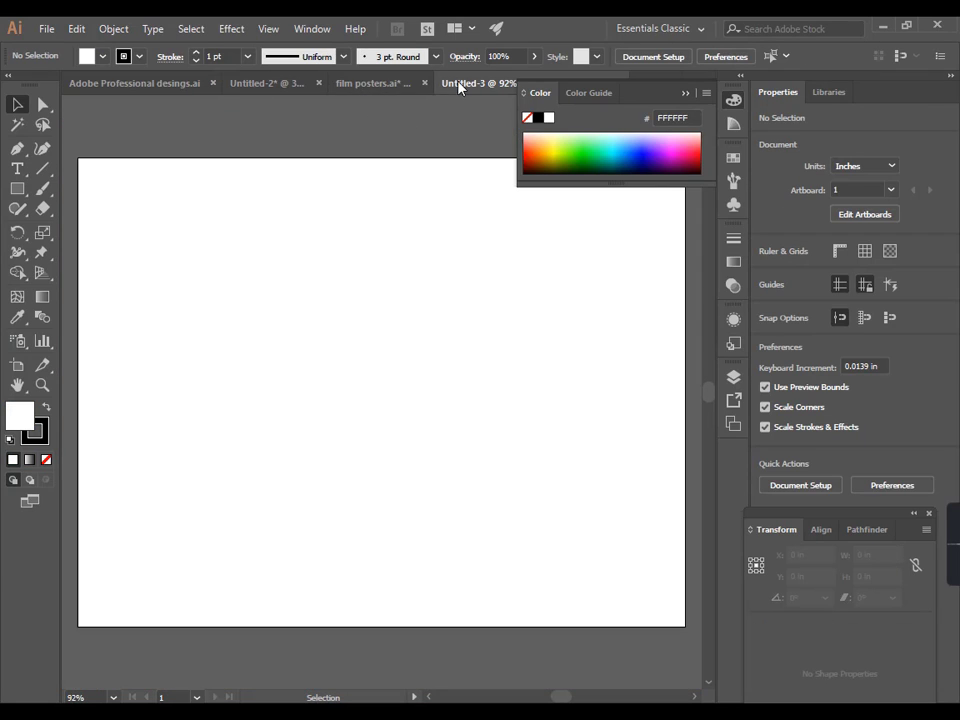
{"action": "left_click", "coordinate": [424, 83]}
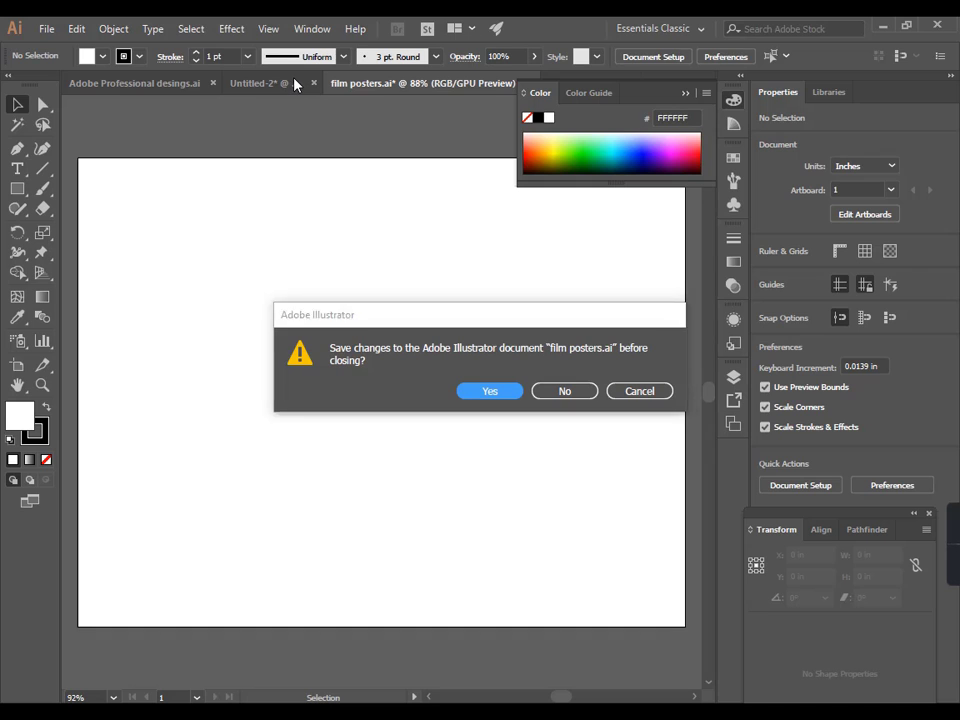
{"action": "left_click", "coordinate": [637, 392]}
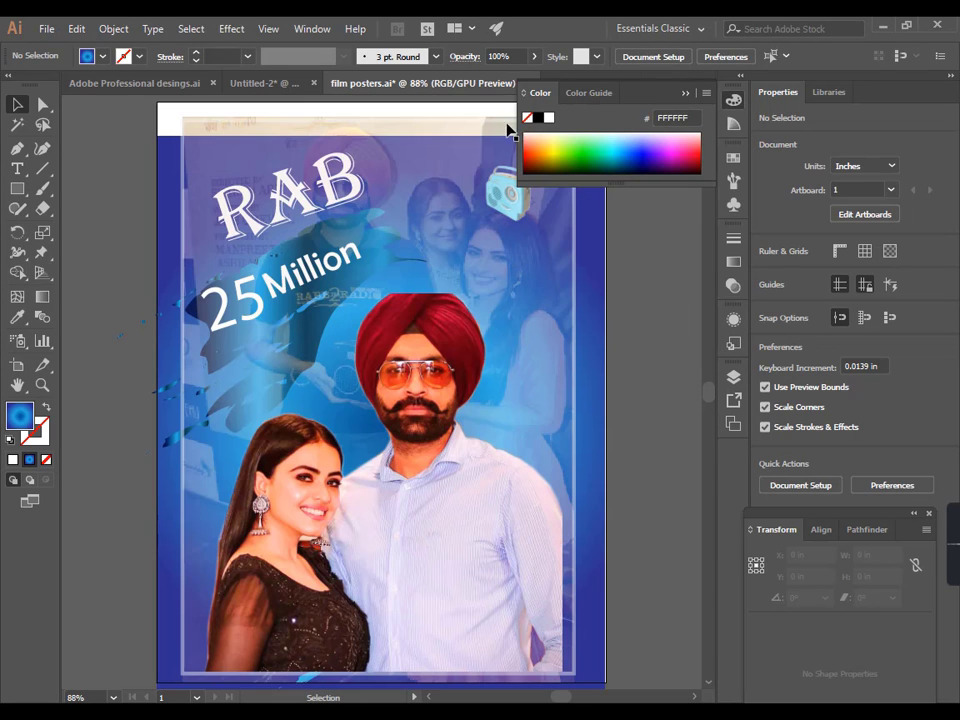
{"action": "left_click", "coordinate": [611, 79]}
{"action": "left_click", "coordinate": [682, 96]}
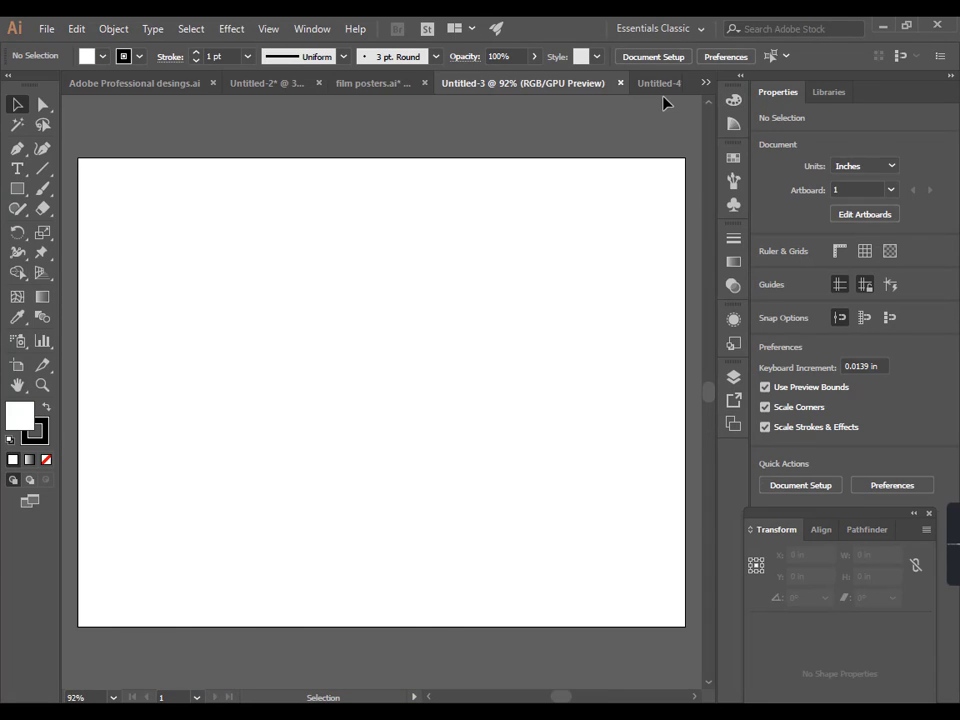
{"action": "left_click", "coordinate": [656, 84]}
{"action": "key", "text": "ctrl+1"}
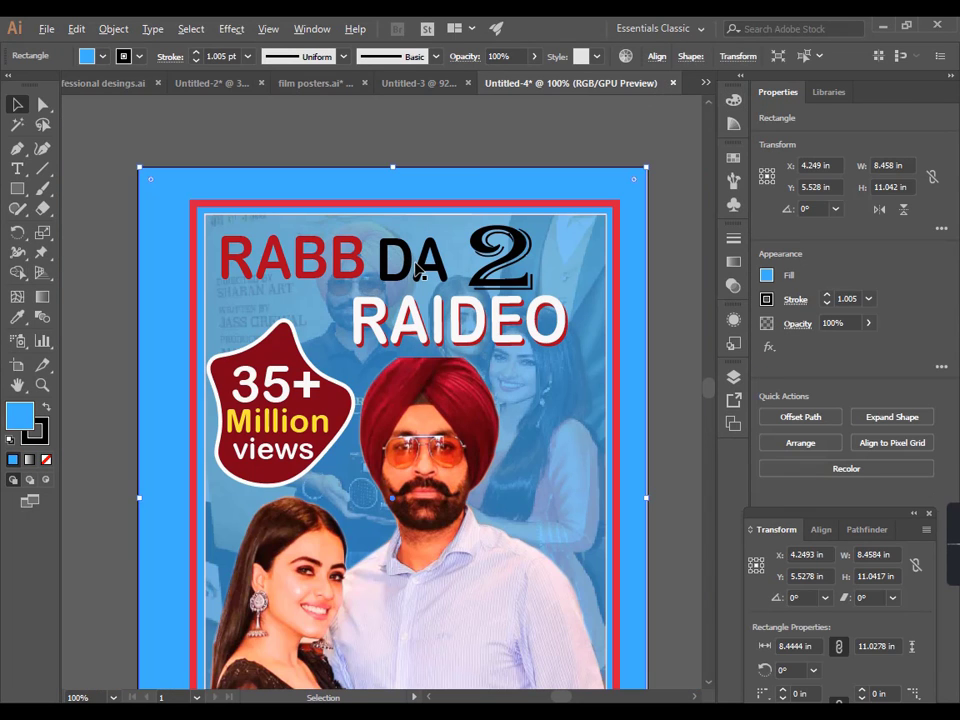
Place the radio picture gffds.png from the Downloads folder at the poster's upper right corner and embed it.
{"action": "left_click", "coordinate": [474, 140]}
{"action": "key", "text": "alt+Tab"}
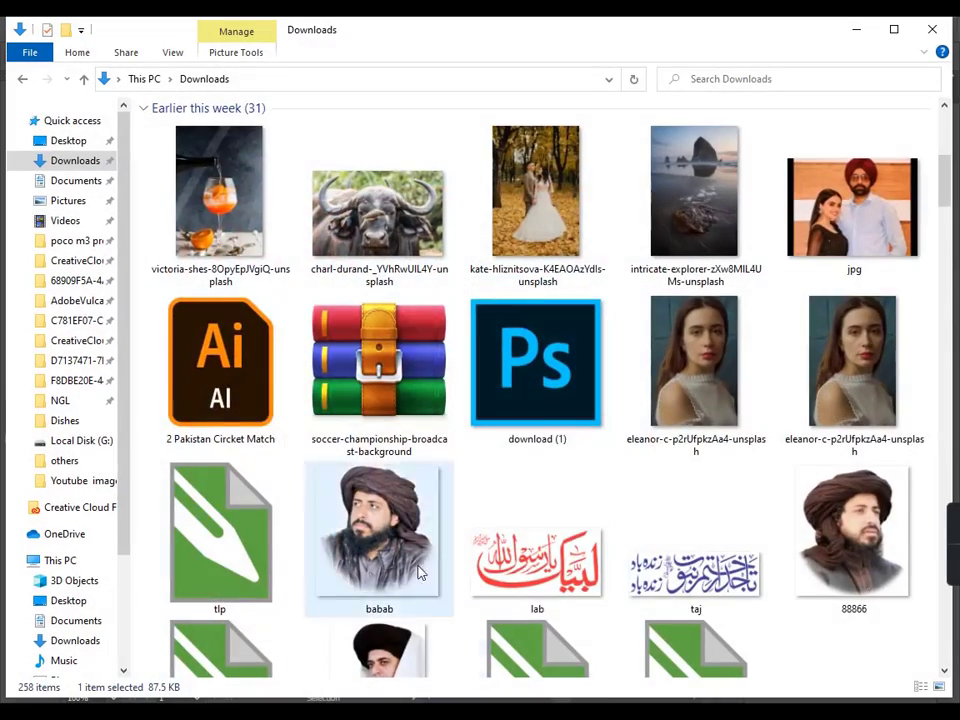
{"action": "scroll", "coordinate": [291, 421], "scroll_direction": "up", "scroll_amount": 5}
{"action": "left_click_drag", "start_coordinate": [252, 412], "coordinate": [598, 182]}
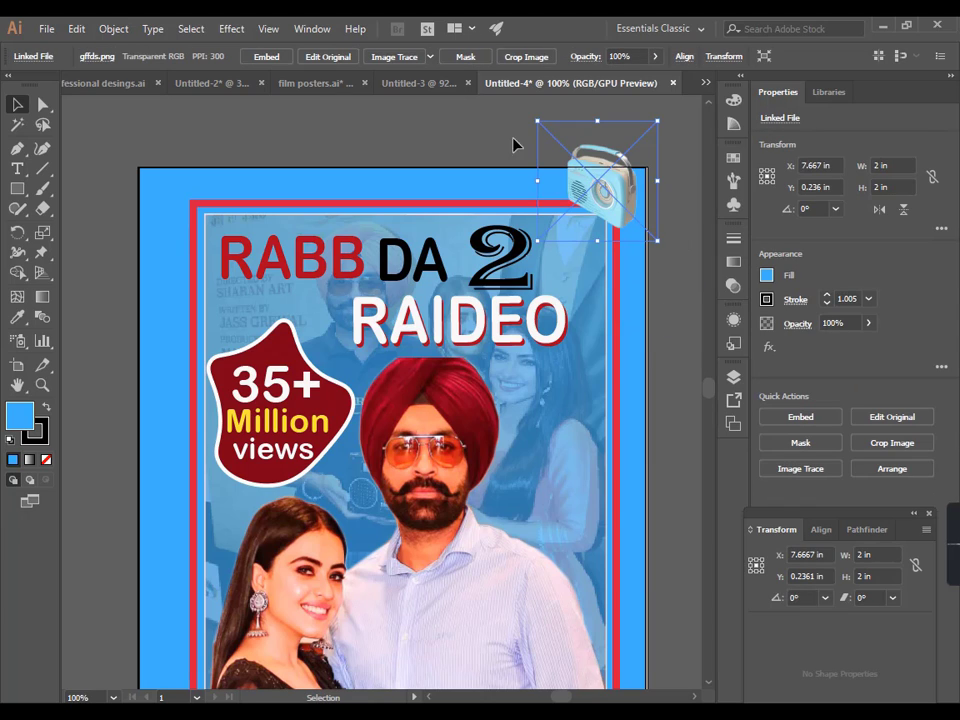
{"action": "left_click", "coordinate": [264, 57]}
Shrink the radio picture to about 0.97 in, place it beside "DA", and move the "2" farther right, enlarging it slightly.
{"action": "left_click_drag", "start_coordinate": [660, 241], "coordinate": [493, 267]}
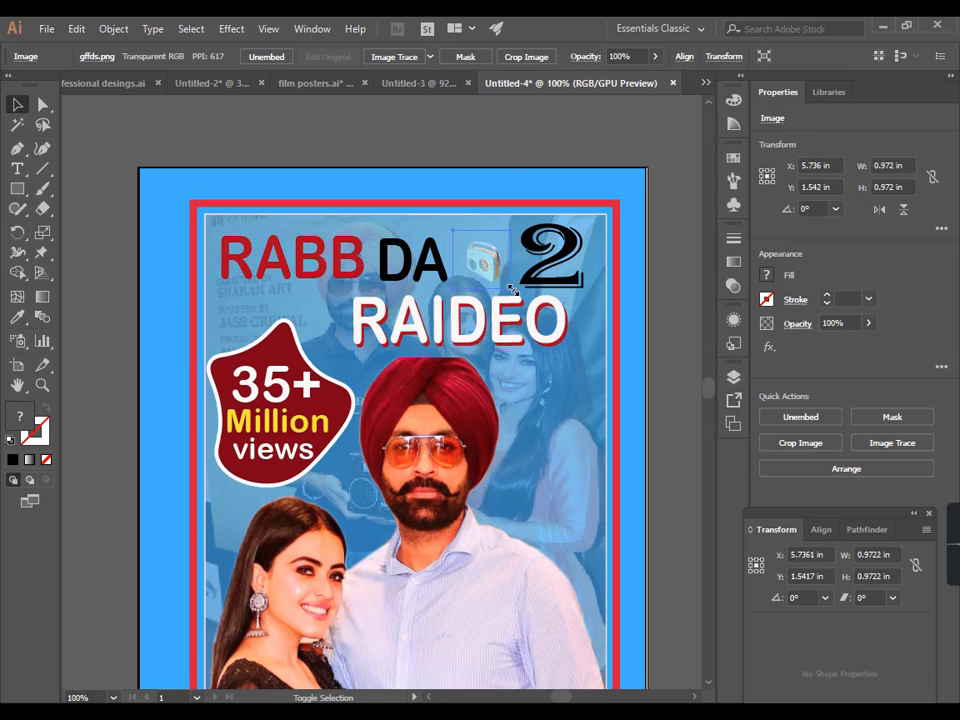
{"action": "left_click", "coordinate": [506, 152]}
{"action": "left_click", "coordinate": [552, 250]}
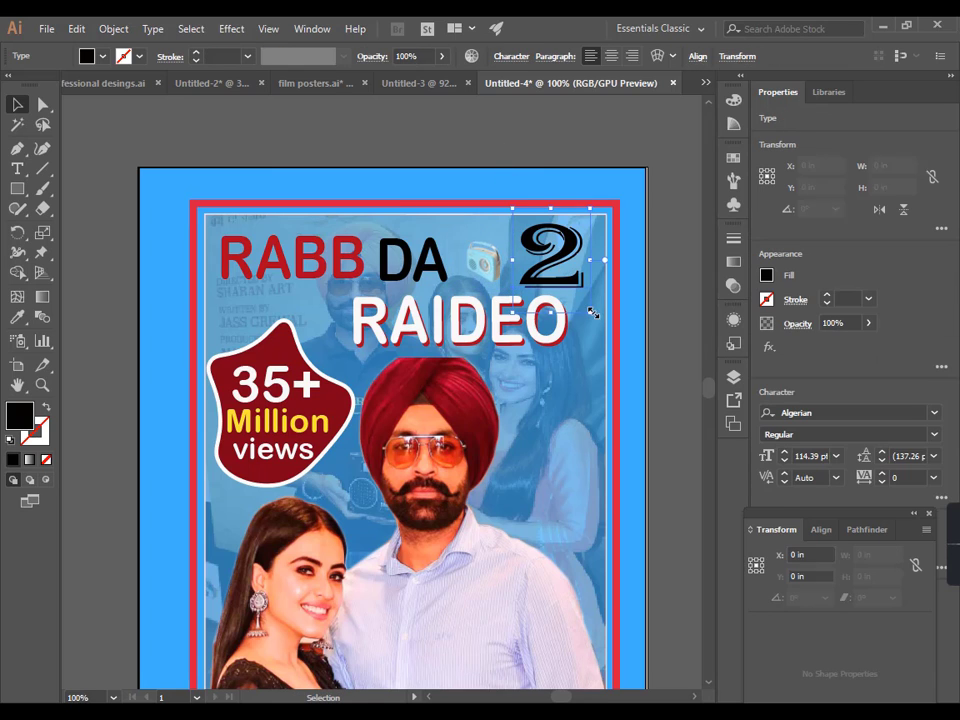
{"action": "left_click_drag", "start_coordinate": [592, 313], "coordinate": [593, 315]}
{"action": "left_click", "coordinate": [563, 143]}
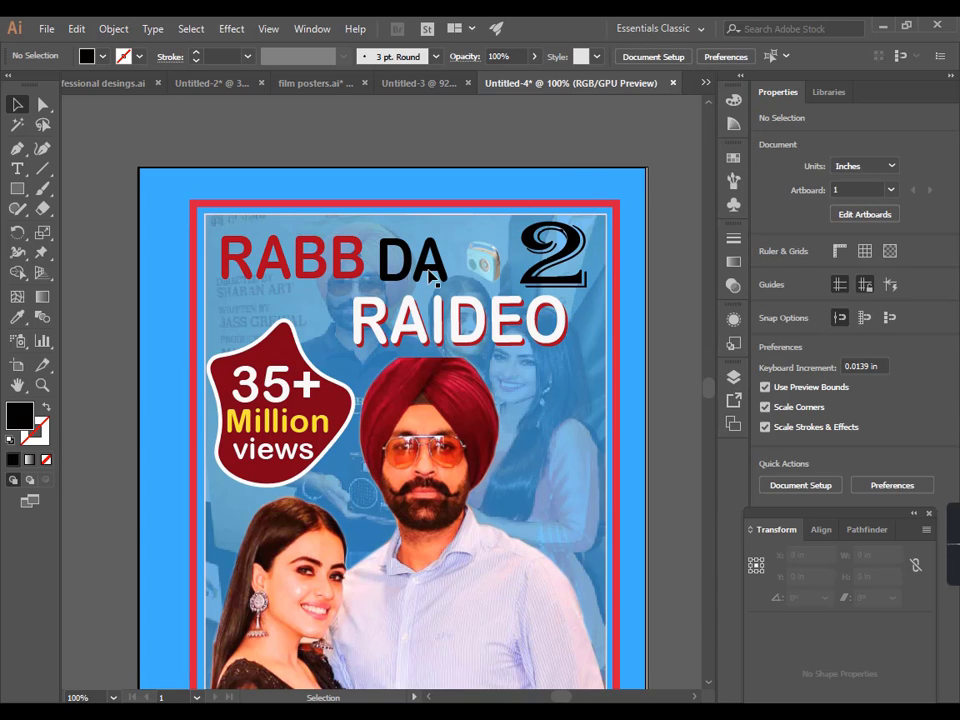
Set up a drop shadow on "RABB" with 94% opacity and preview it on the poster.
{"action": "left_click", "coordinate": [486, 270]}
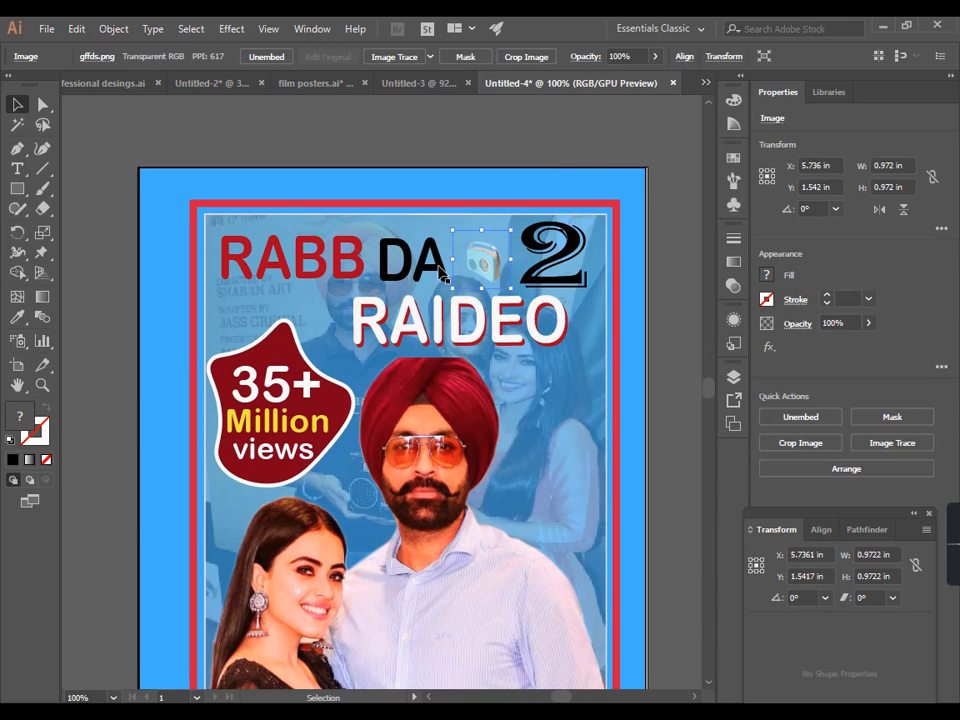
{"action": "left_click", "coordinate": [372, 272]}
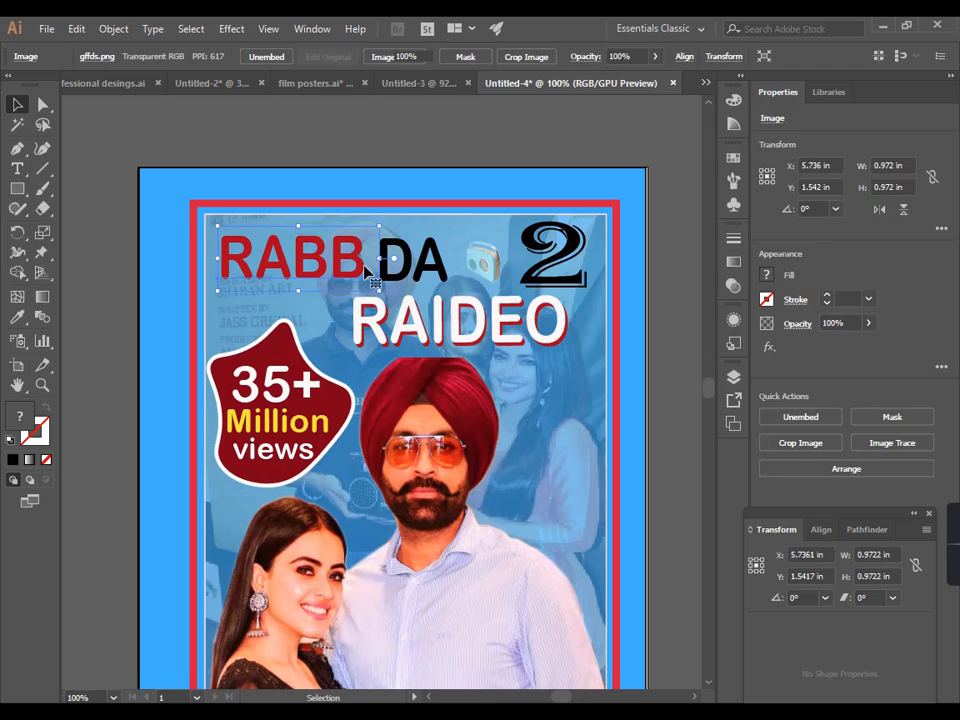
{"action": "left_click", "coordinate": [233, 30]}
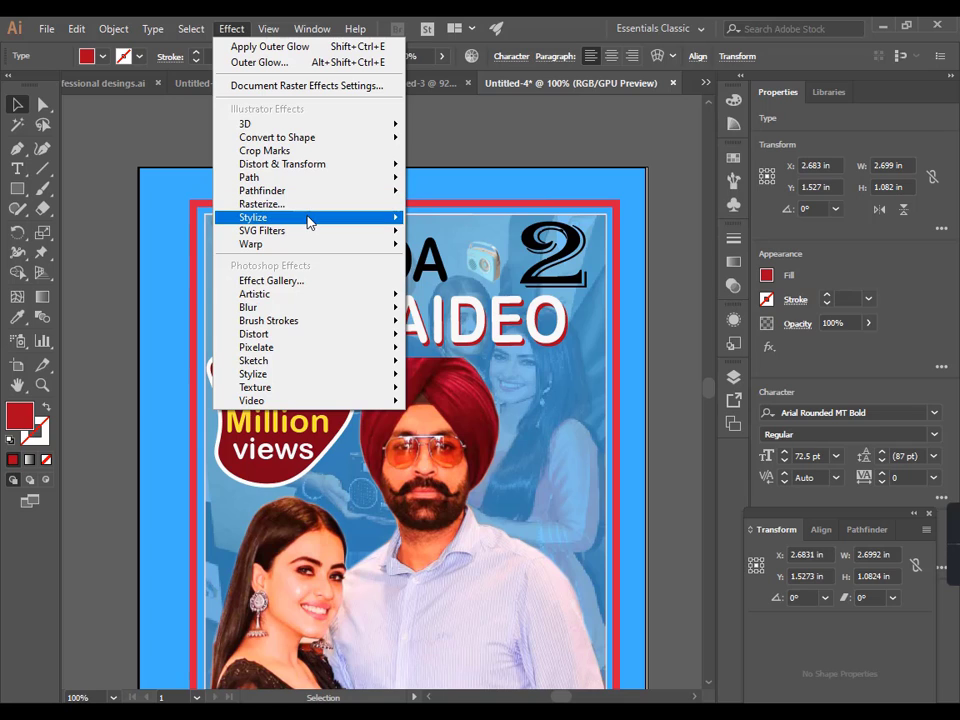
{"action": "mouse_move", "coordinate": [309, 221]}
{"action": "left_click", "coordinate": [480, 225]}
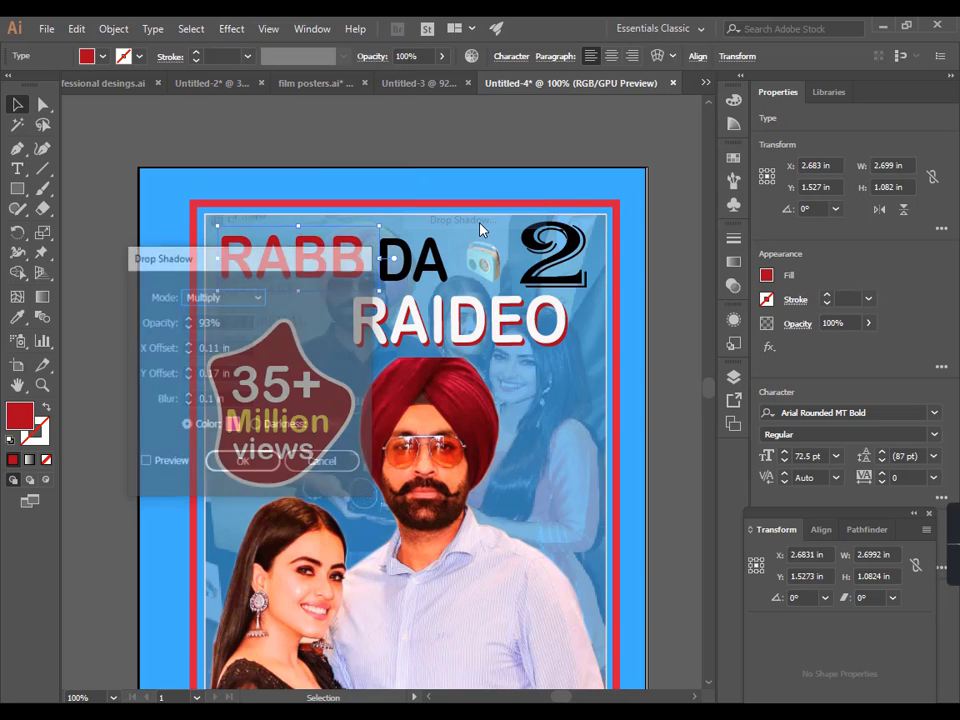
{"action": "left_click", "coordinate": [188, 318]}
{"action": "left_click", "coordinate": [149, 464]}
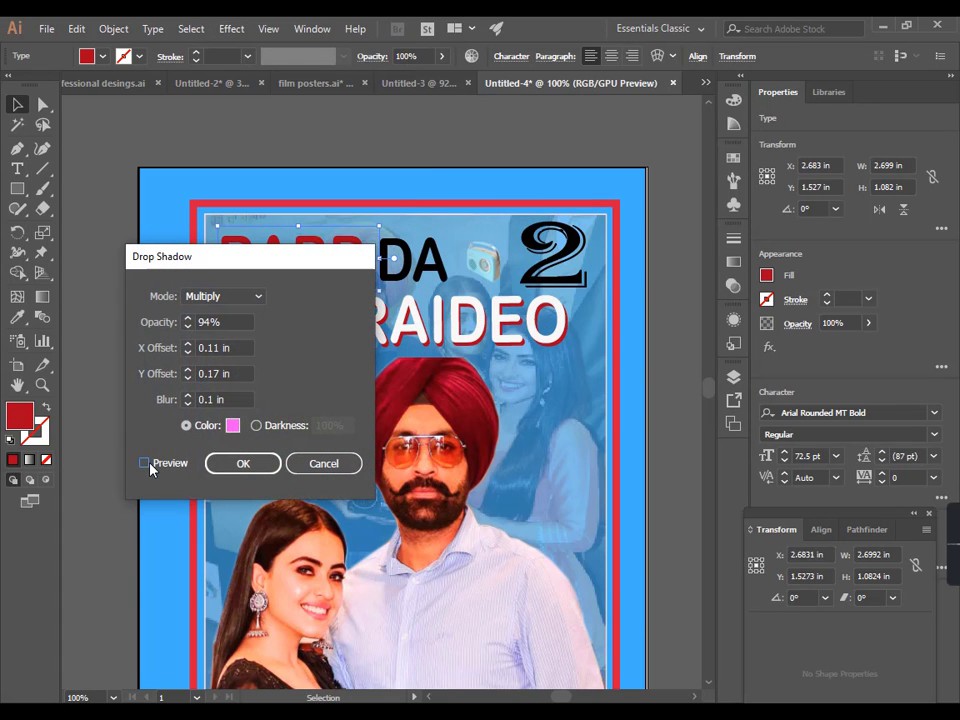
{"action": "left_click", "coordinate": [146, 464]}
{"action": "left_click_drag", "start_coordinate": [265, 275], "coordinate": [263, 317]}
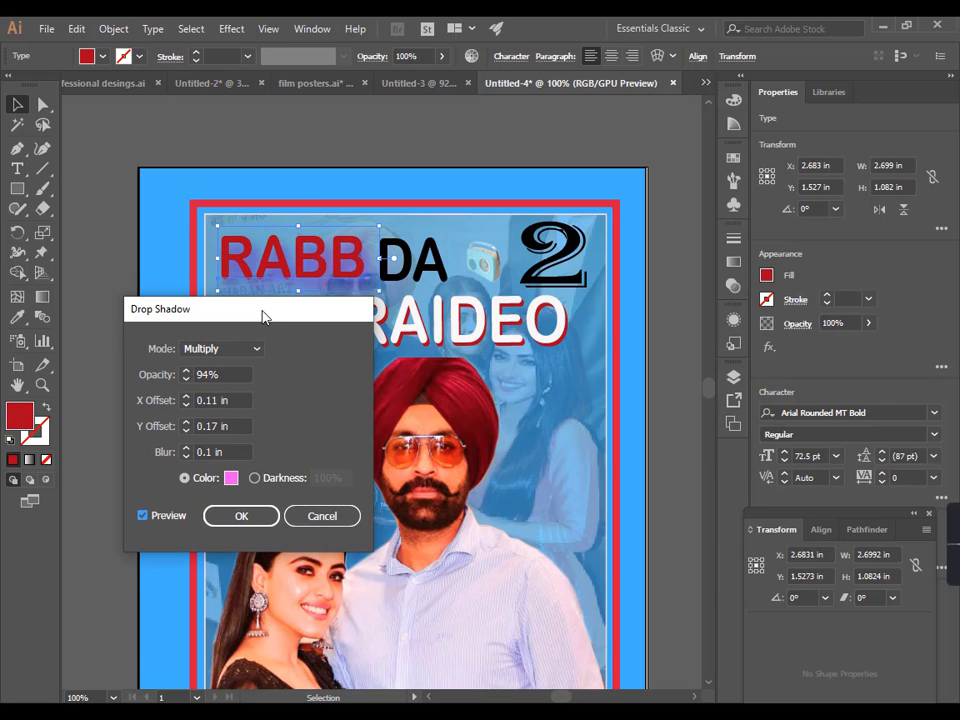
Set the shadow colour of "RABB" to black and apply the drop shadow.
{"action": "left_click", "coordinate": [230, 479]}
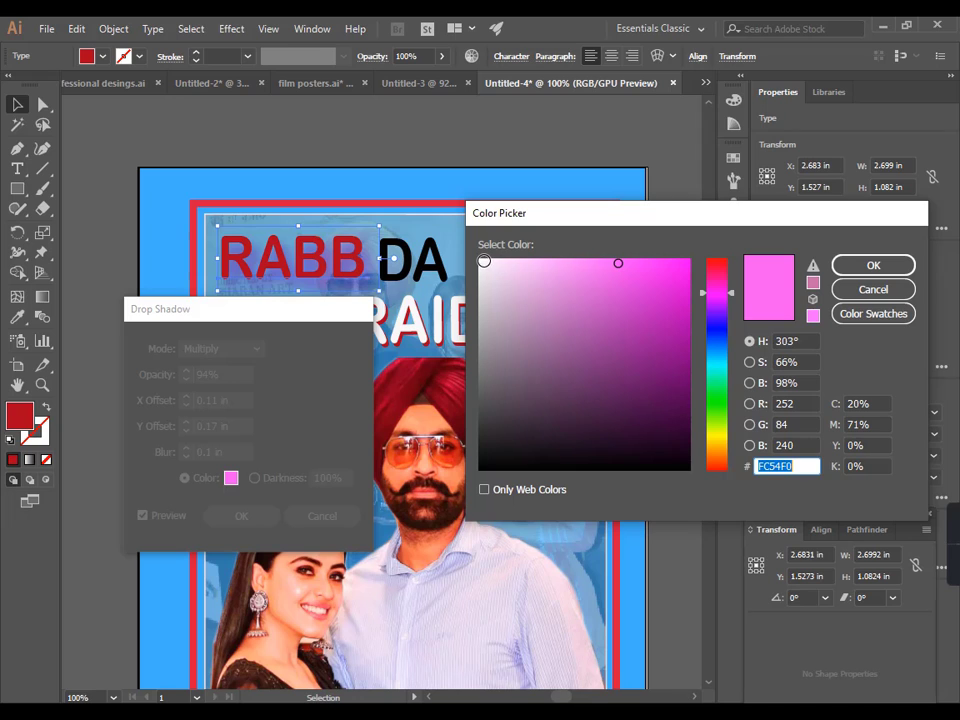
{"action": "left_click", "coordinate": [507, 459]}
{"action": "left_click", "coordinate": [873, 265]}
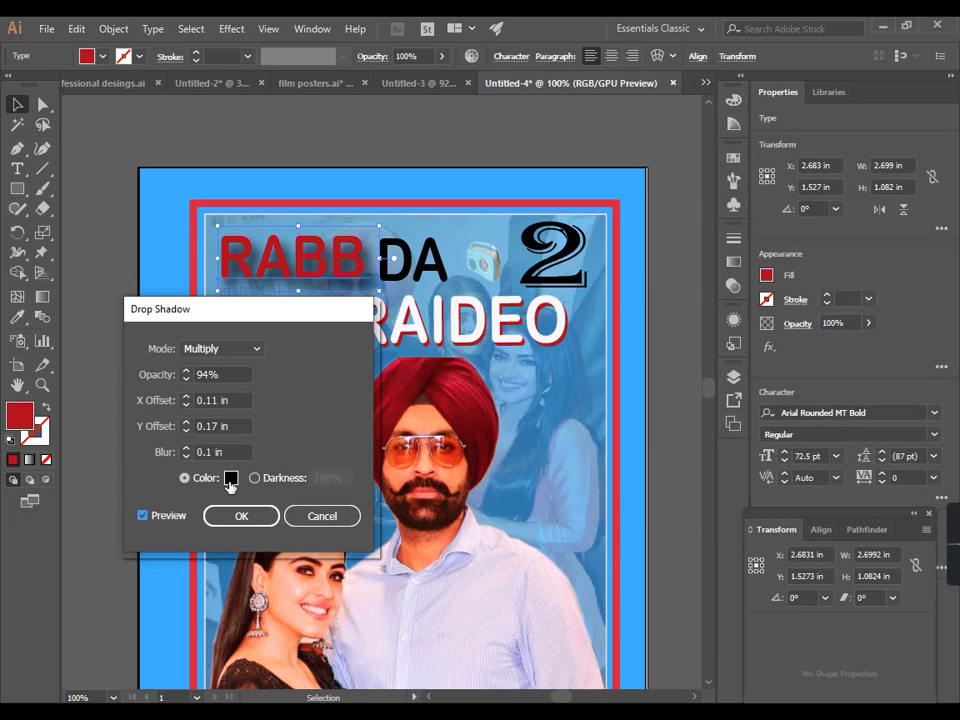
{"action": "left_click", "coordinate": [233, 515]}
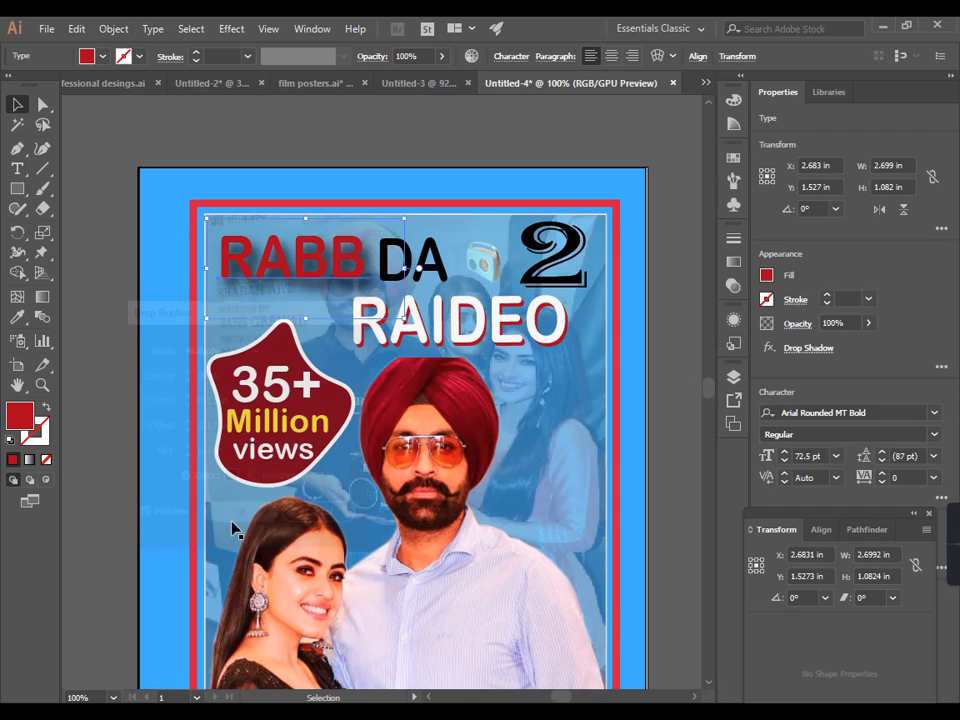
Apply an Outer Glow effect to "DA" with 94% opacity, and clear the selection.
{"action": "left_click", "coordinate": [433, 283]}
{"action": "right_click", "coordinate": [443, 274]}
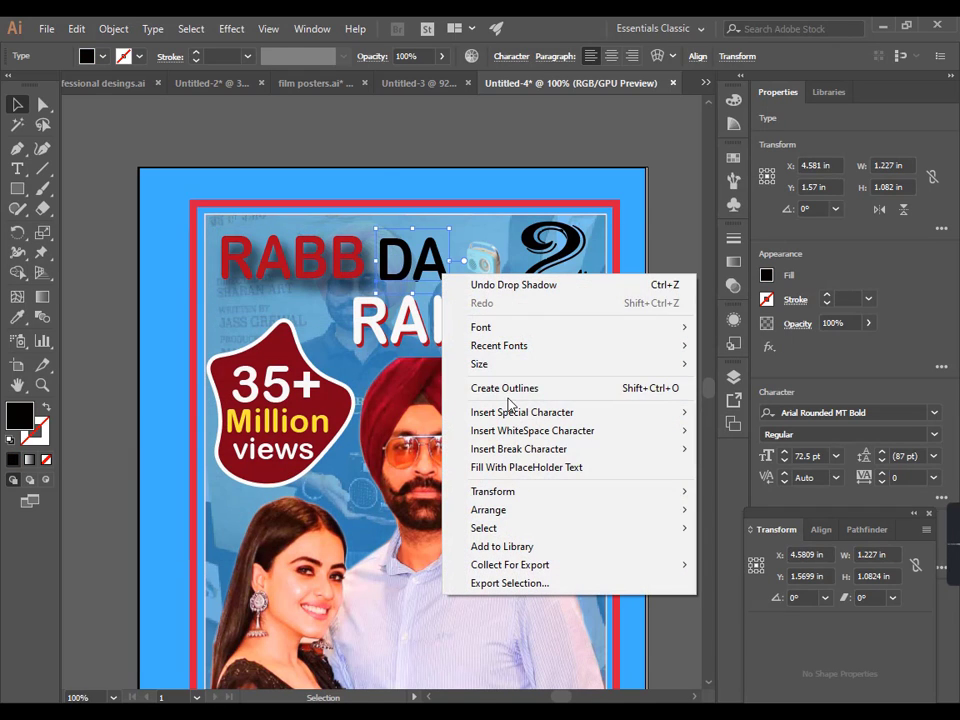
{"action": "left_click", "coordinate": [238, 30]}
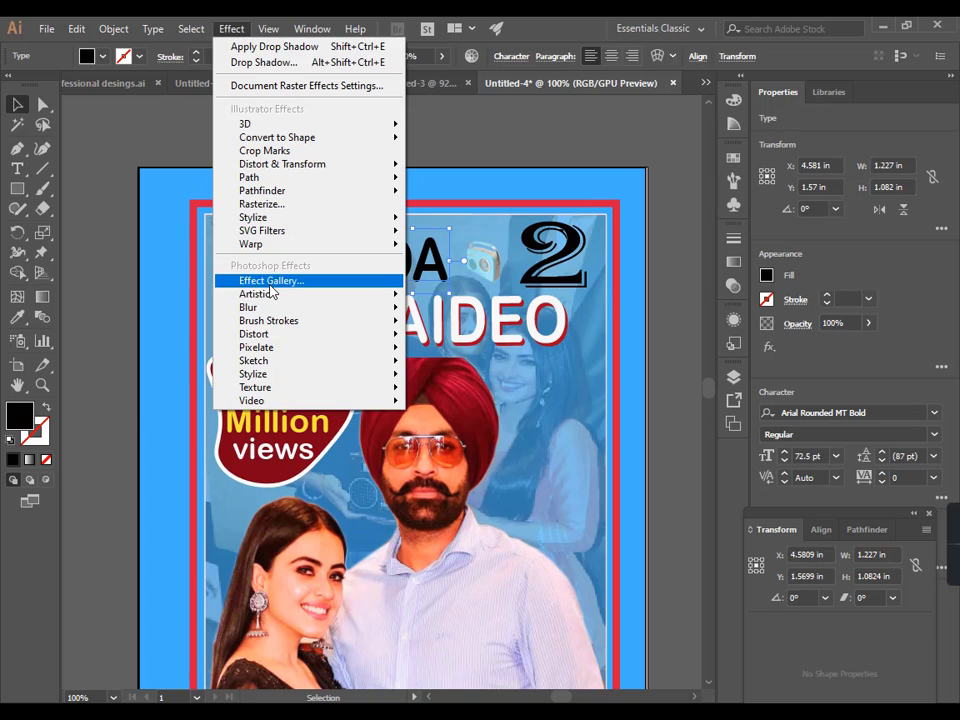
{"action": "mouse_move", "coordinate": [285, 227]}
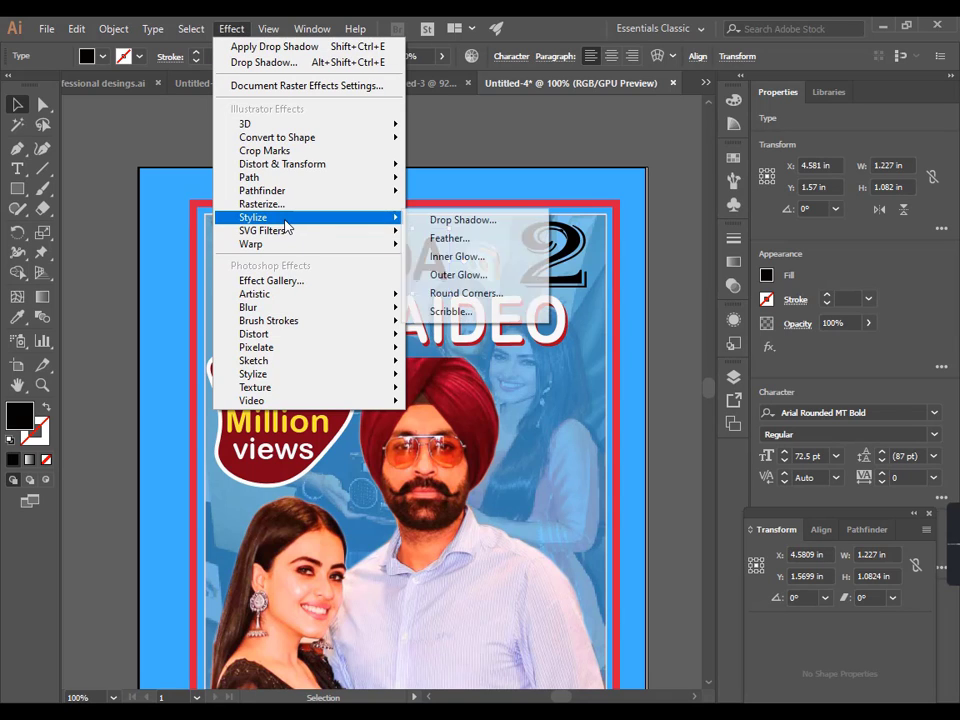
{"action": "left_click", "coordinate": [455, 274]}
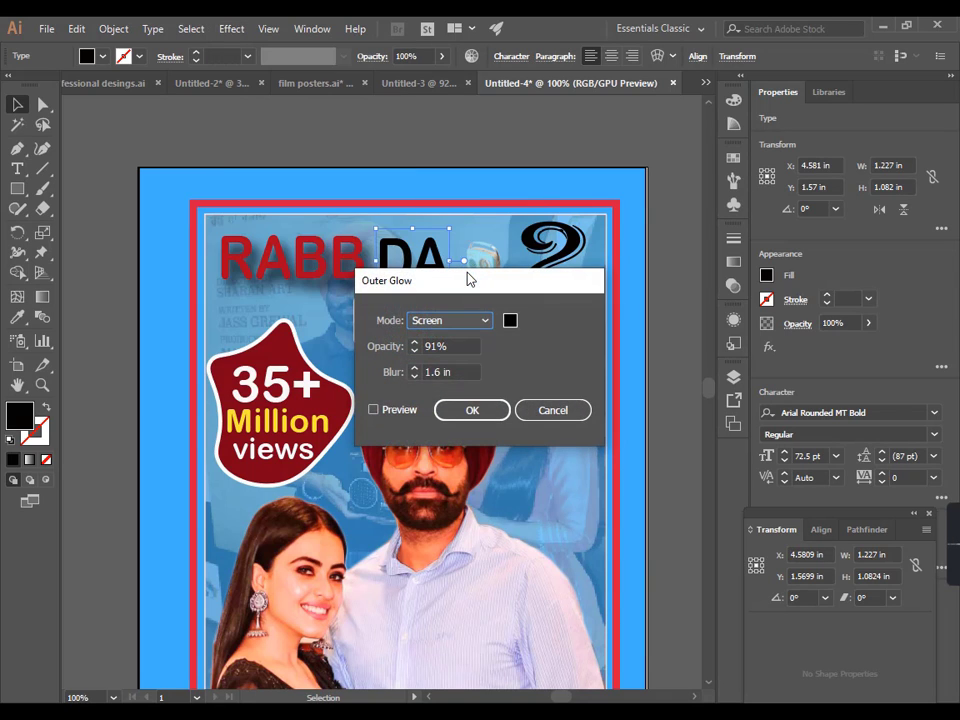
{"action": "left_click", "coordinate": [380, 412]}
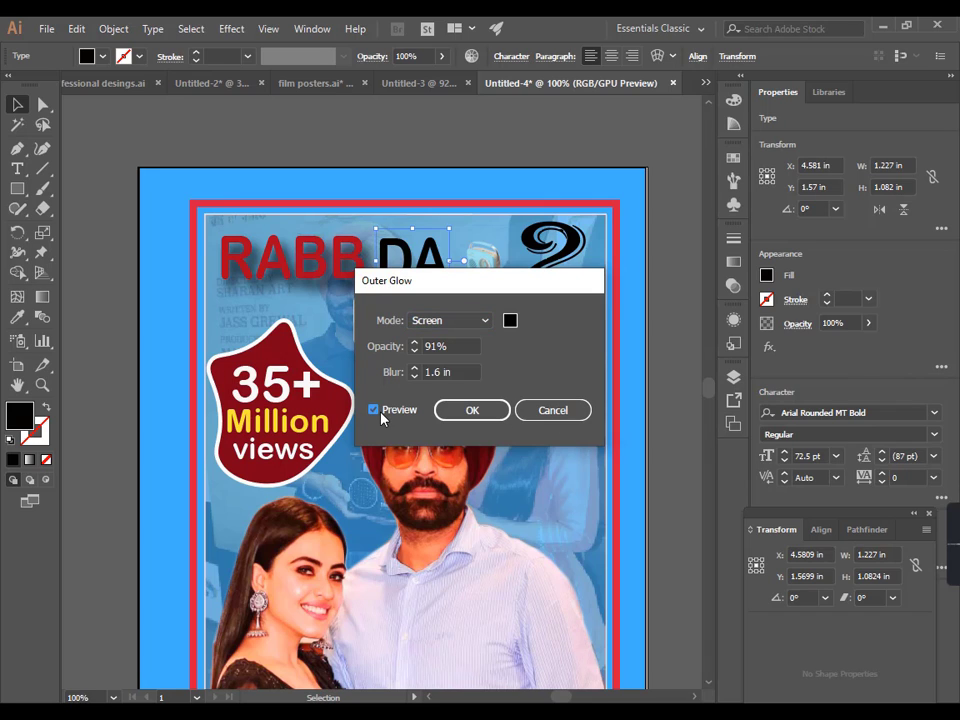
{"action": "double_click", "coordinate": [425, 346]}
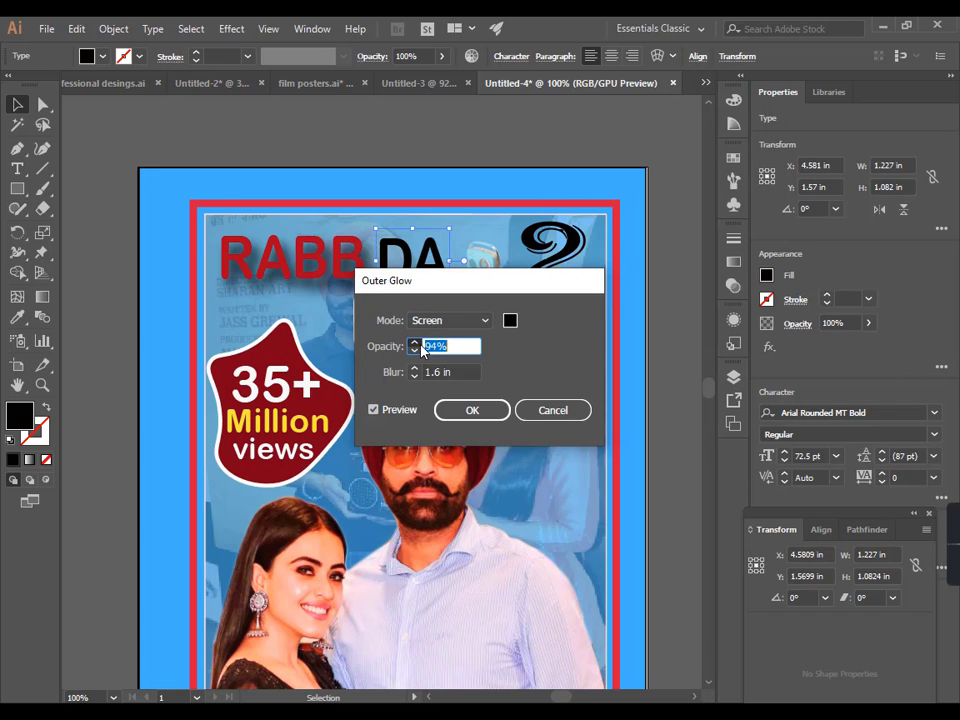
{"action": "left_click", "coordinate": [497, 414]}
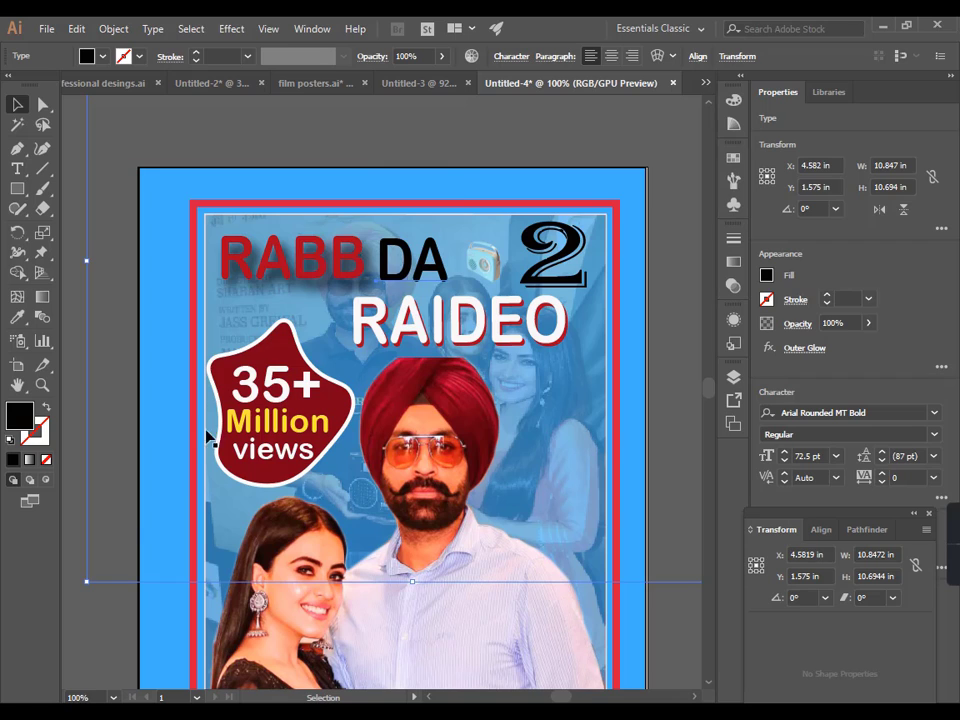
{"action": "left_click", "coordinate": [152, 615]}
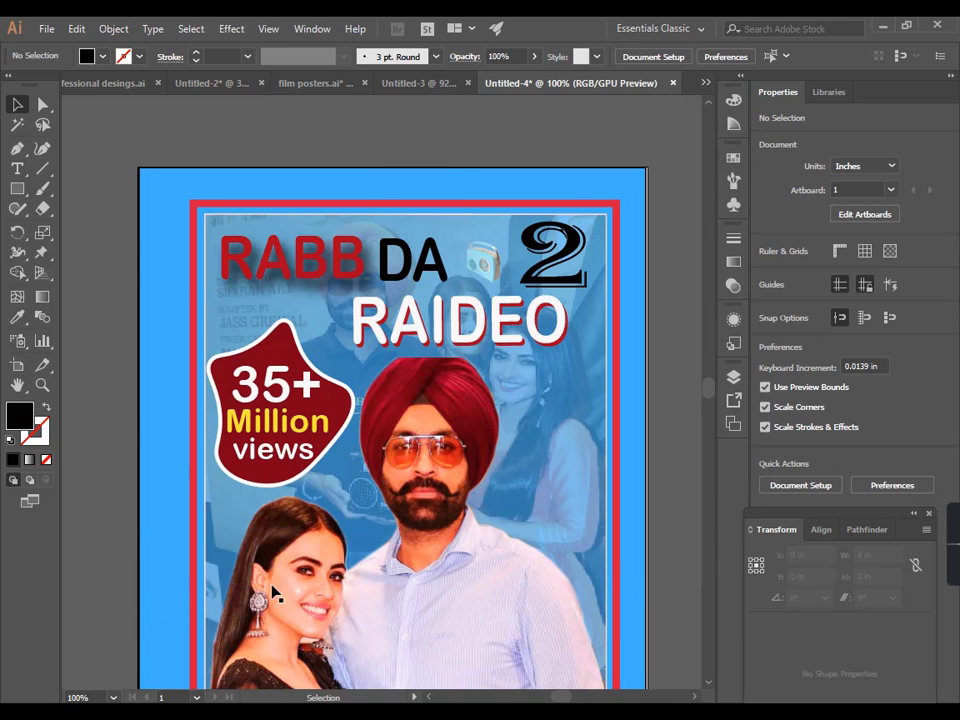